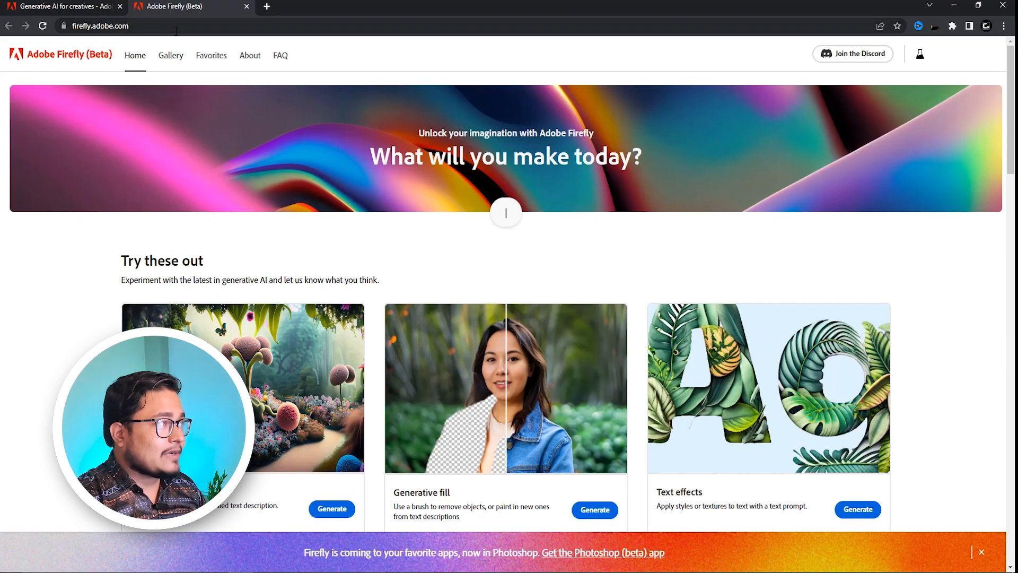
Step: Open the Text to image generator from the Firefly home page
scroll(279, 262, "down", 5)
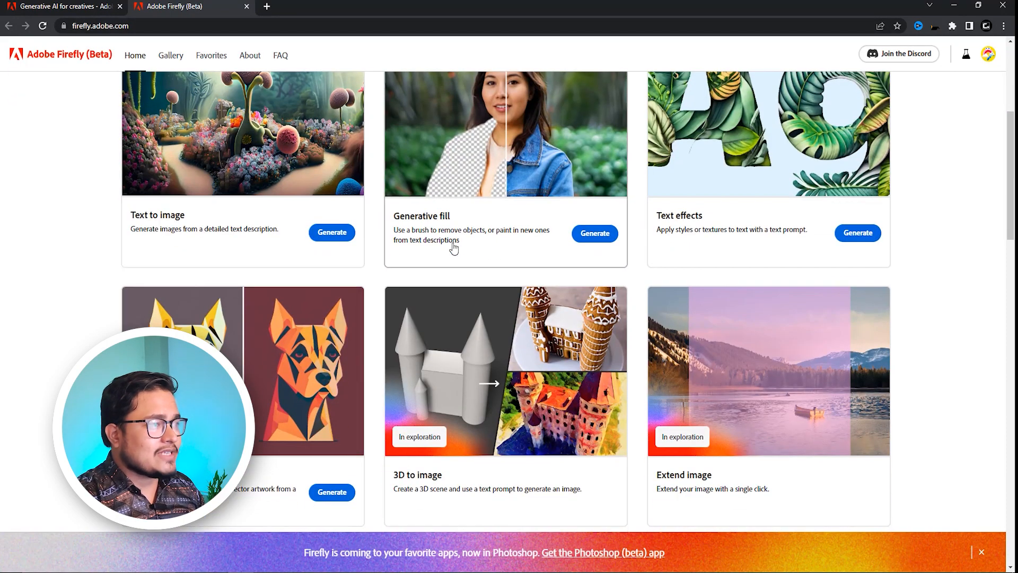
scroll(503, 233, "up", 2)
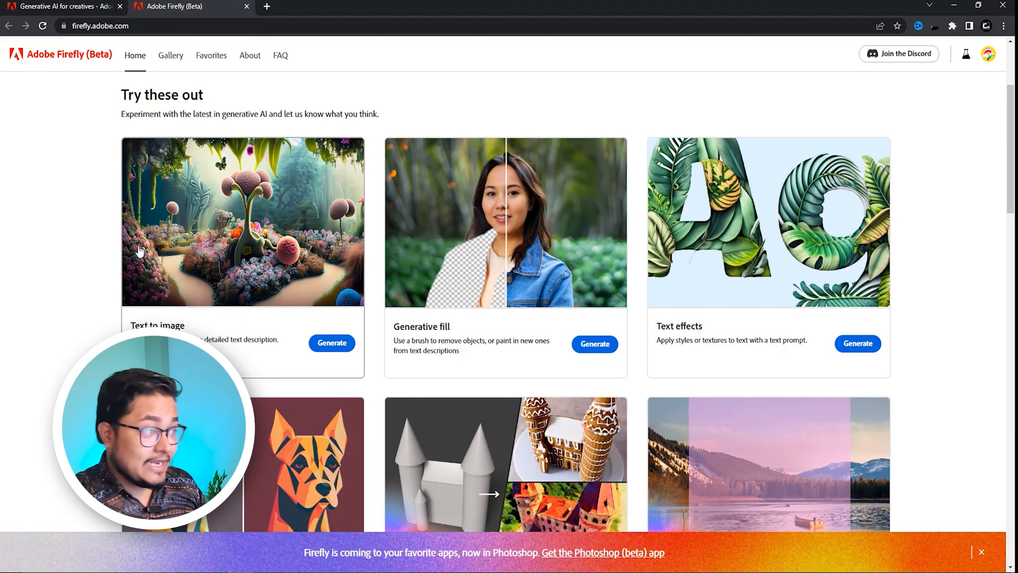
left_click(332, 344)
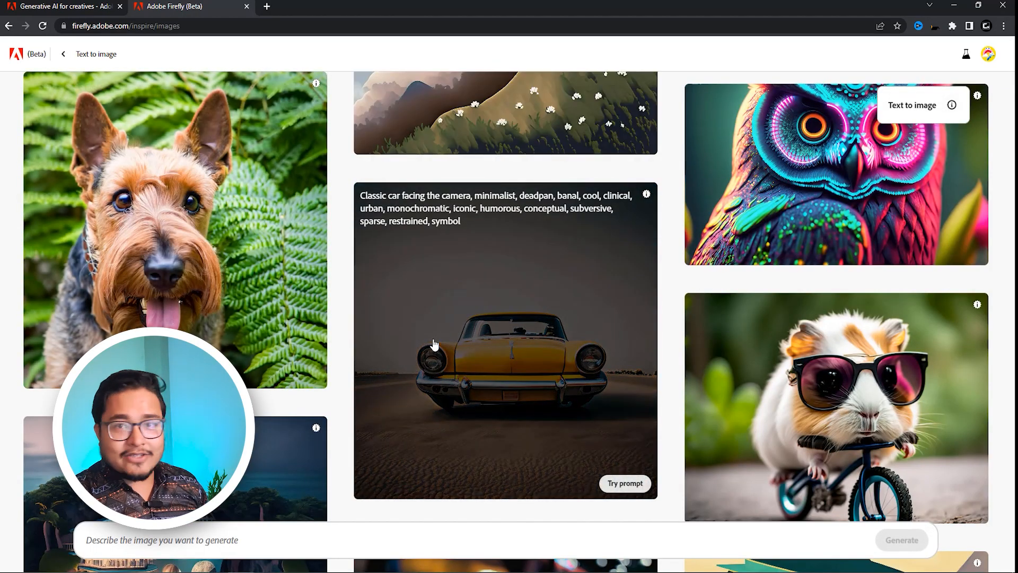
Step: Browse the sample images and their prompts in the Text to image gallery
scroll(455, 342, "down", 15)
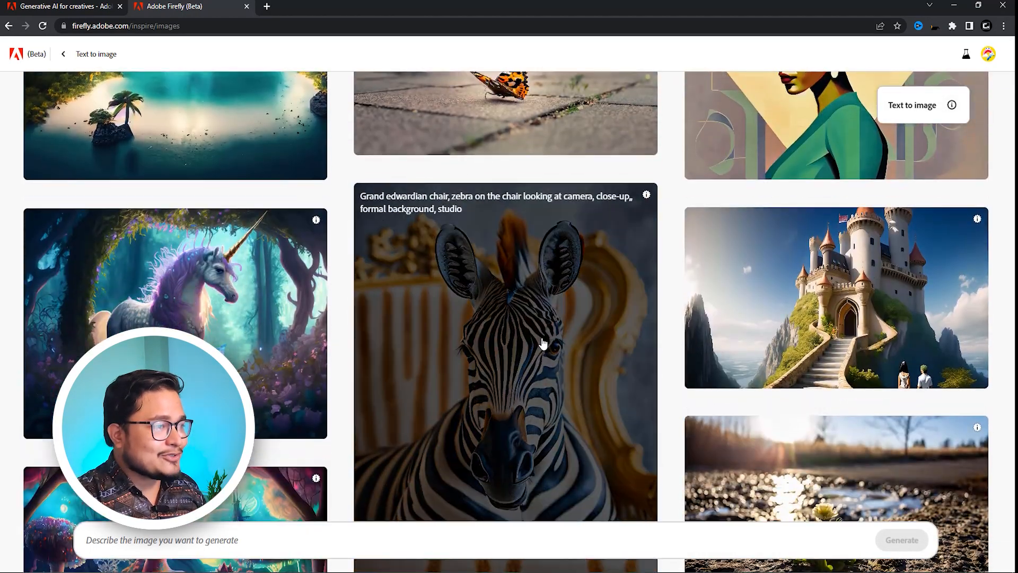
scroll(543, 344, "up", 8)
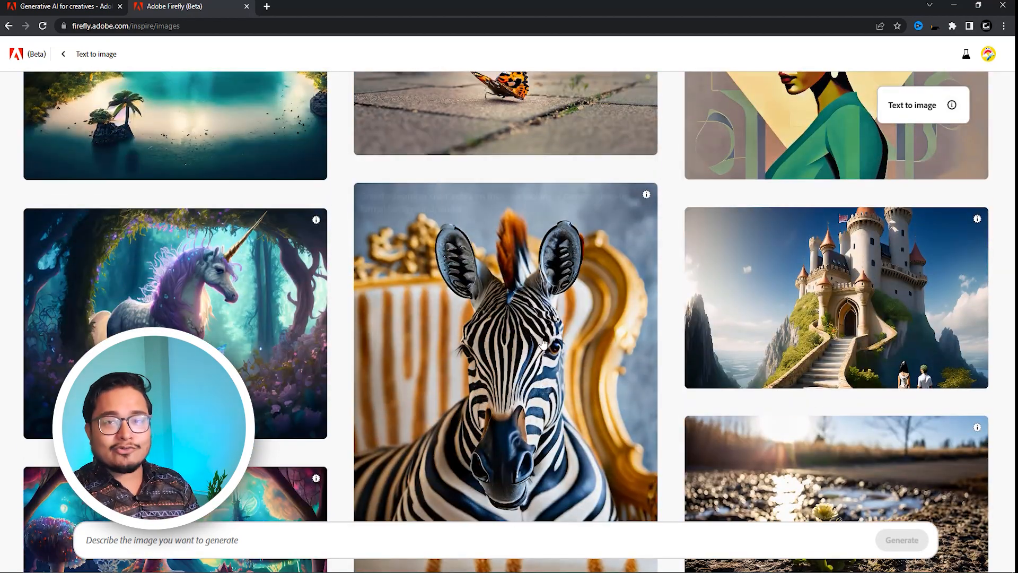
scroll(543, 343, "up", 8)
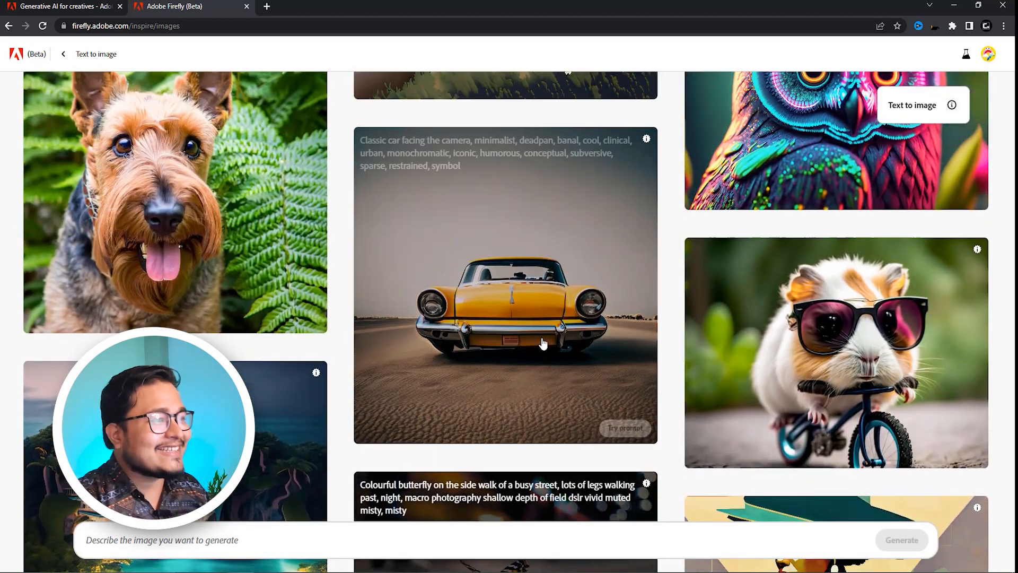
scroll(543, 344, "up", 3)
scroll(542, 342, "down", 1)
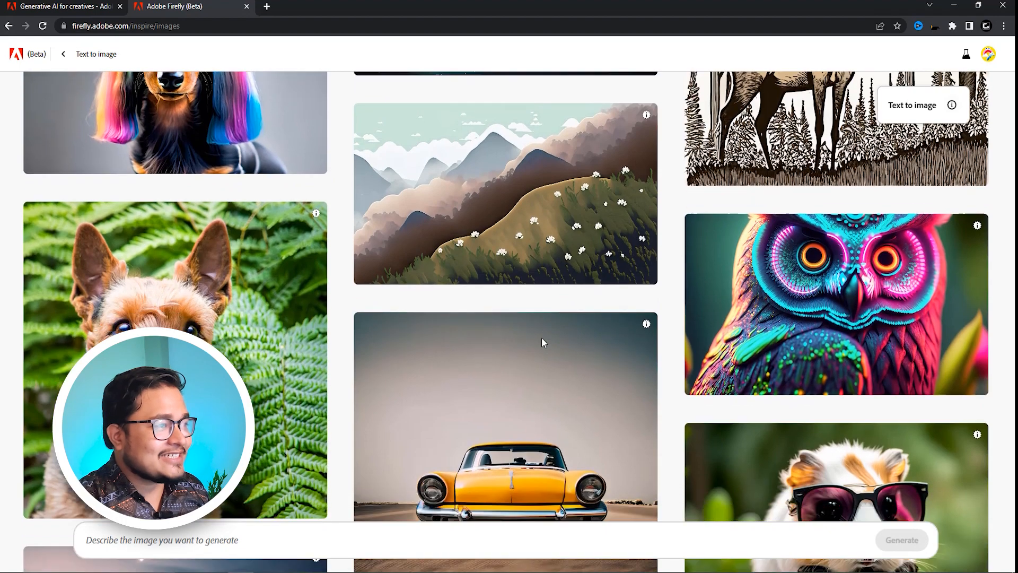
scroll(542, 342, "up", 2)
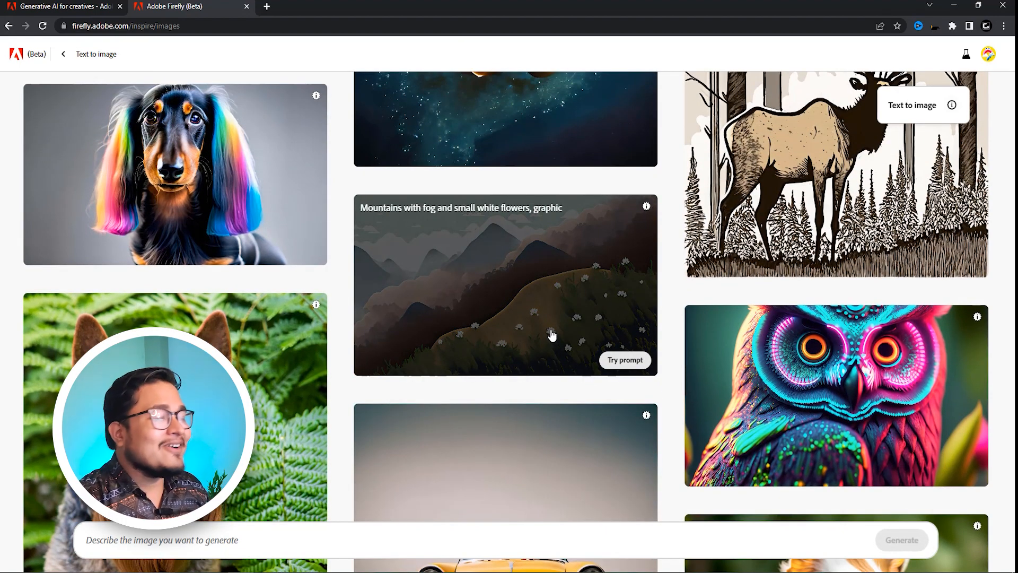
scroll(550, 334, "down", 2)
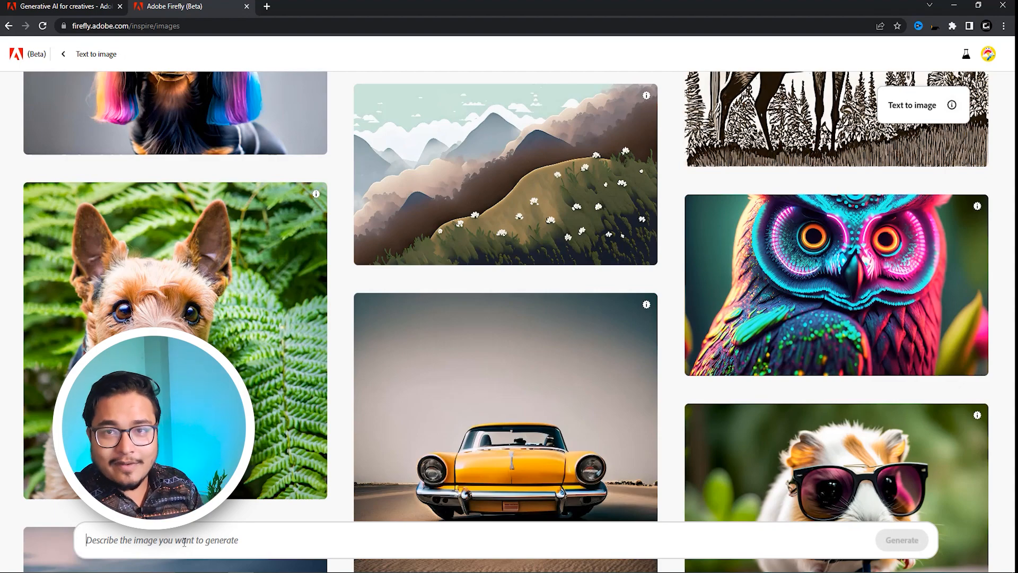
Step: Generate images from the prompt "redrose on red background" with the Widescreen (16:9) aspect ratio
type("redrose on red background")
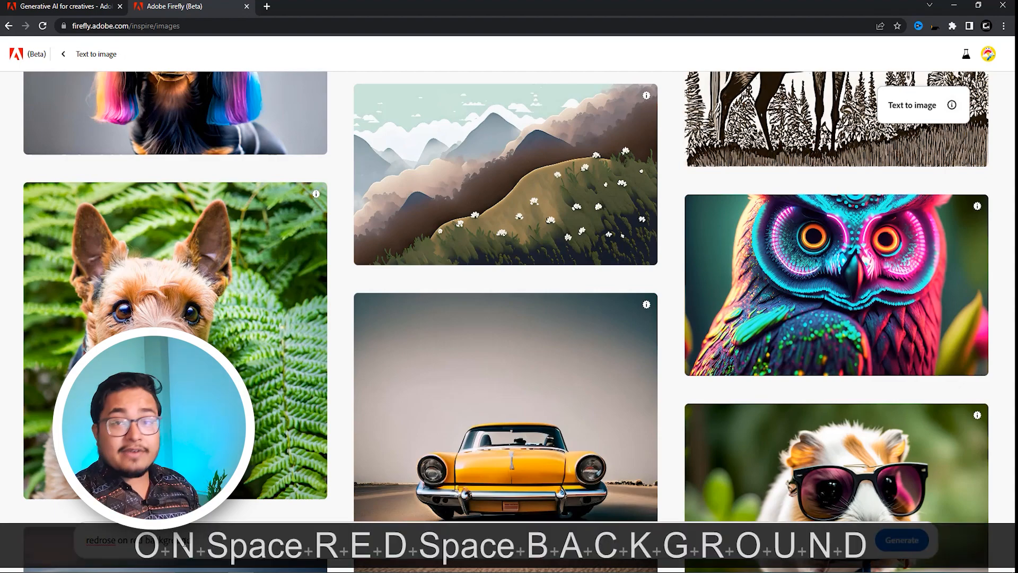
key("Return")
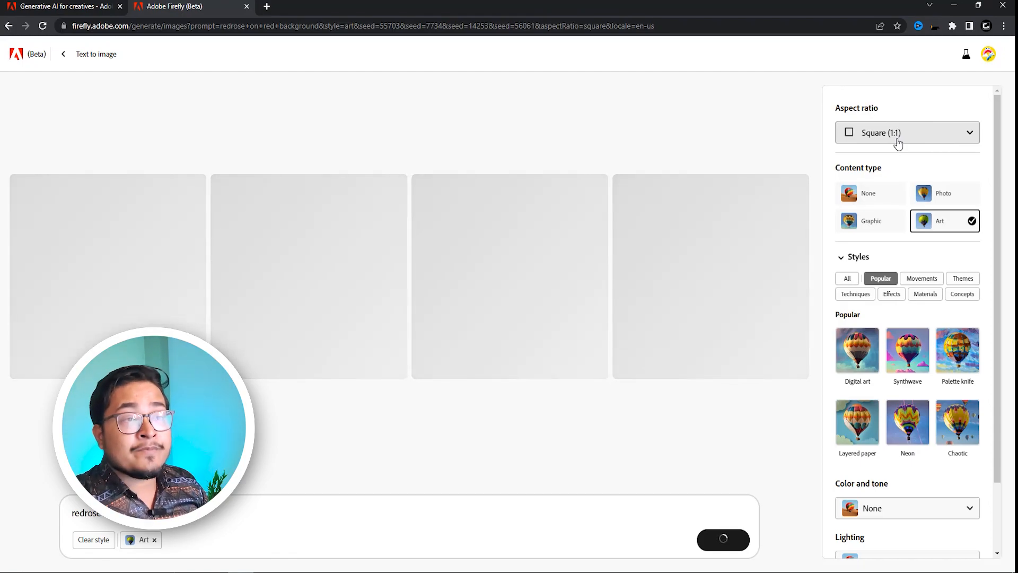
left_click(898, 143)
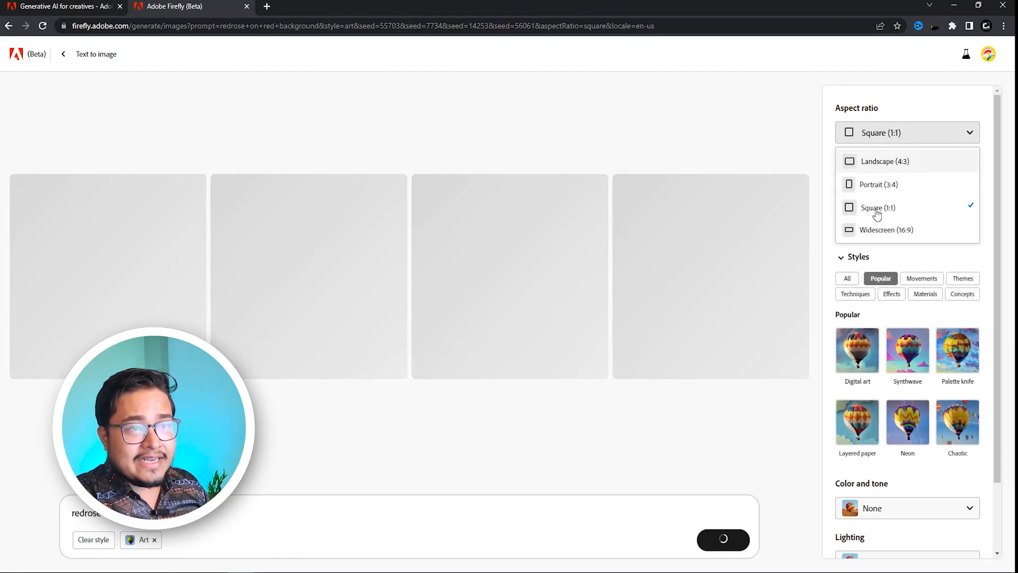
left_click(886, 239)
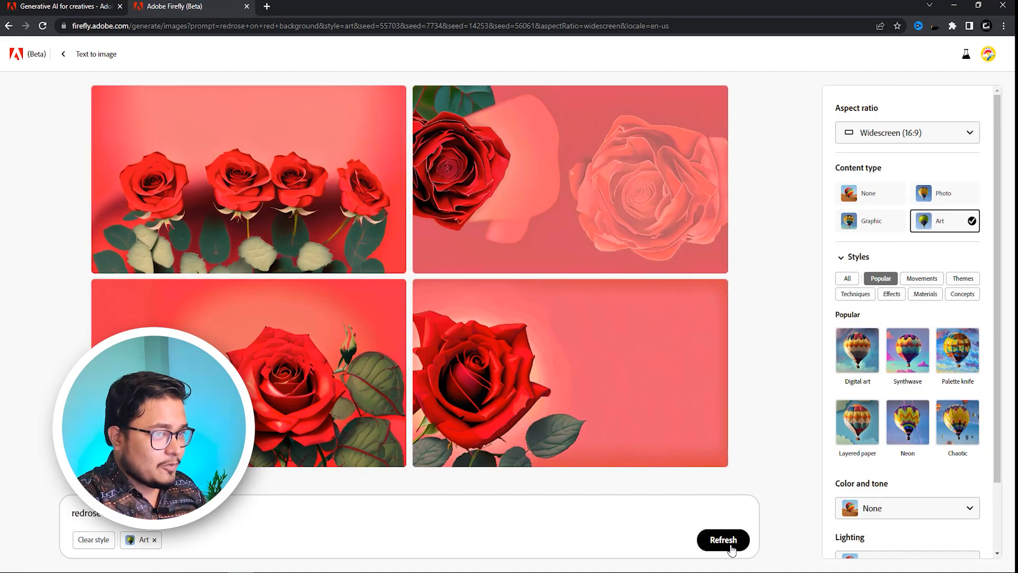
Step: Set the content type to None and view the image with the row of roses enlarged
left_click(869, 194)
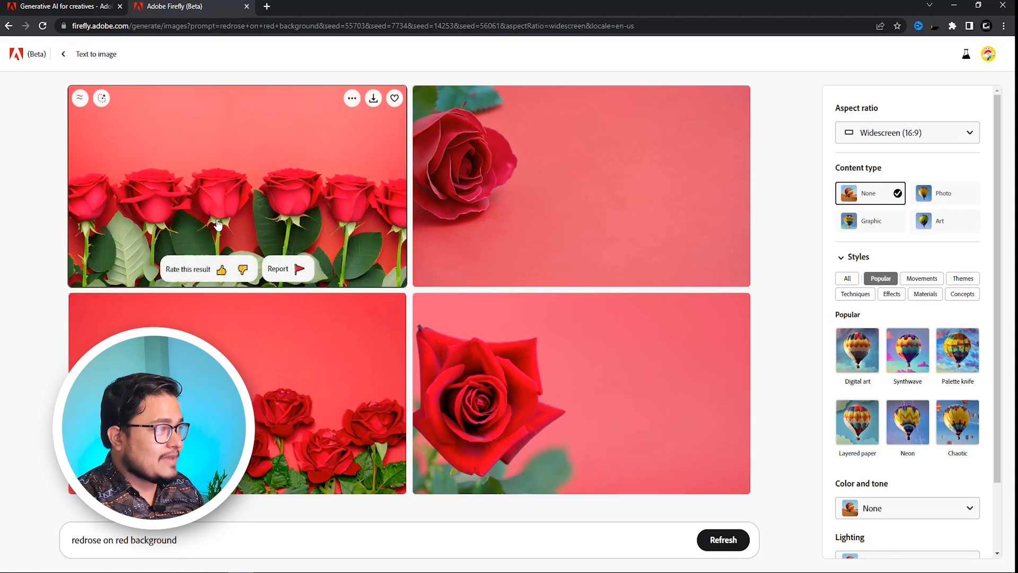
left_click(217, 224)
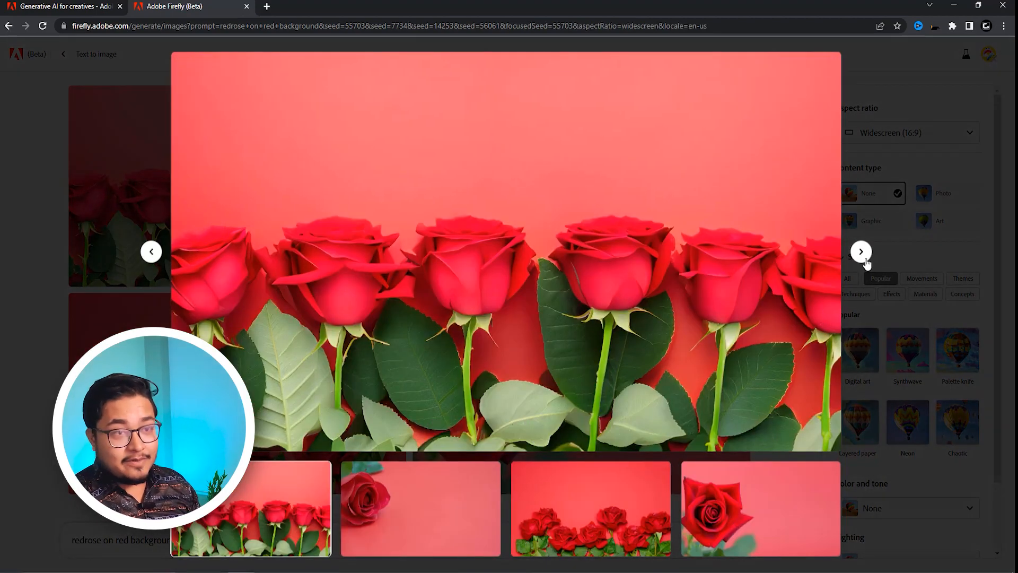
key("Escape")
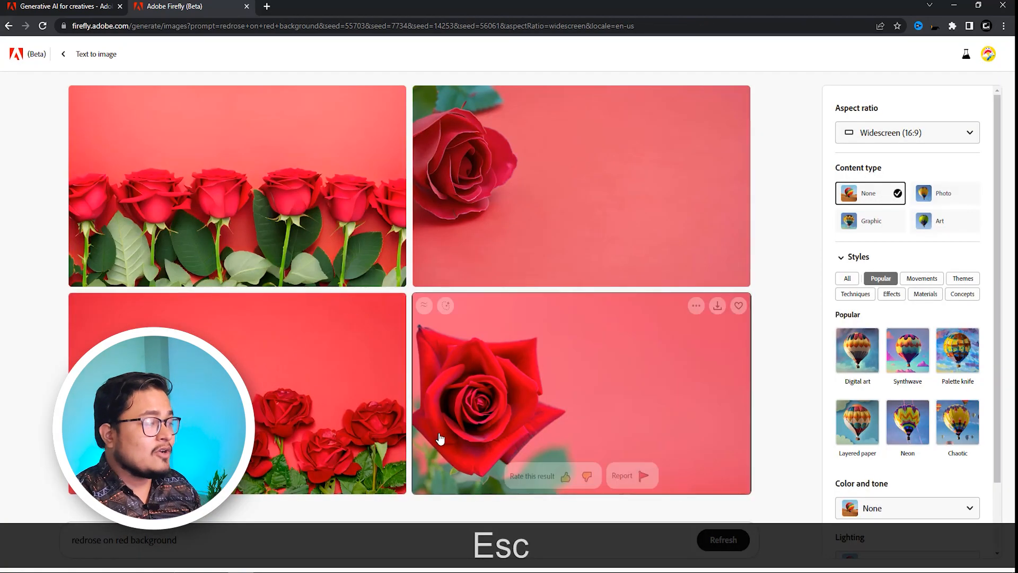
Step: Generate images from the revised prompt "red rose petals" and view the result with scattered petals on white enlarged
left_click(190, 541)
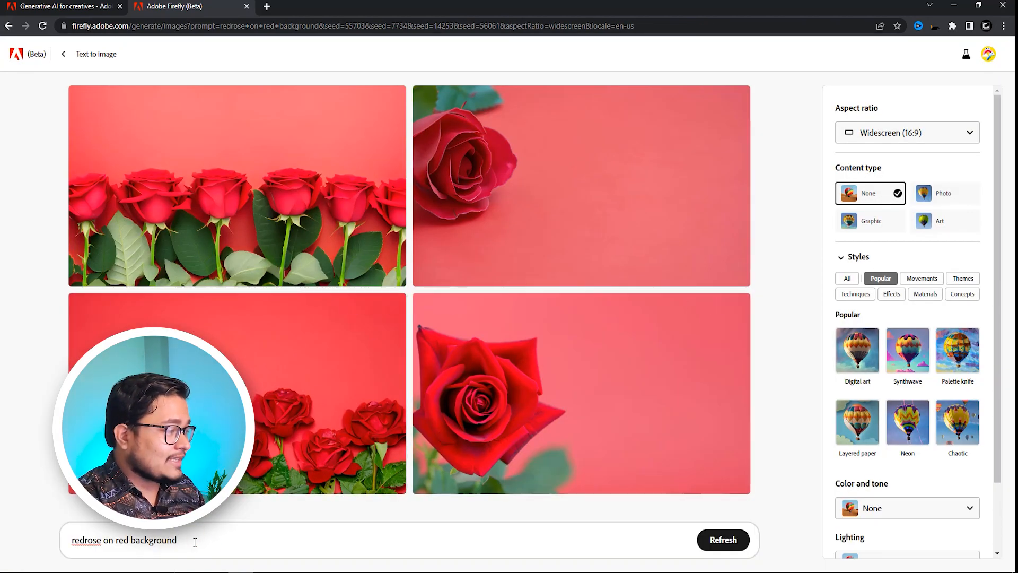
left_click(86, 540)
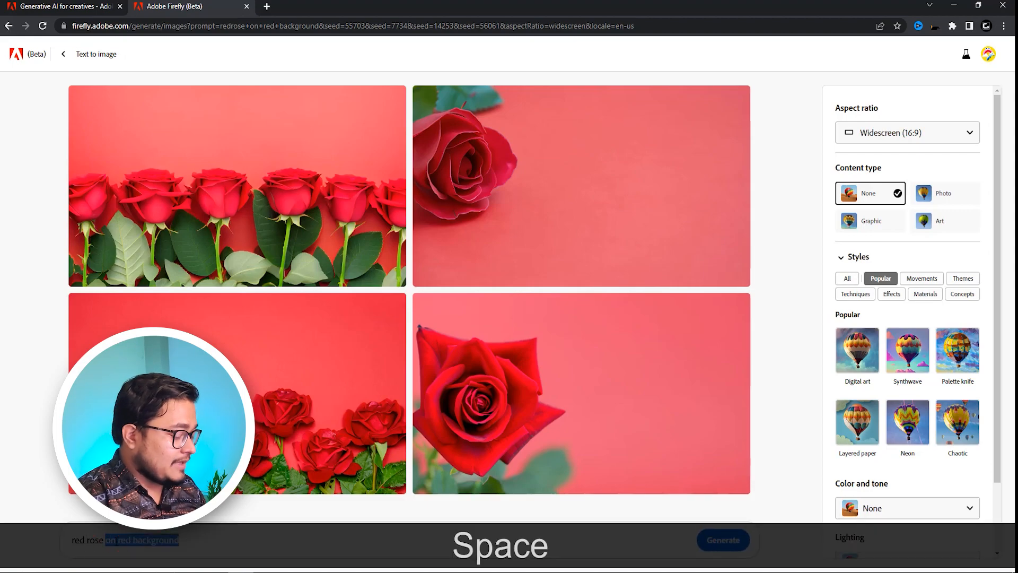
type("petals")
left_click(721, 546)
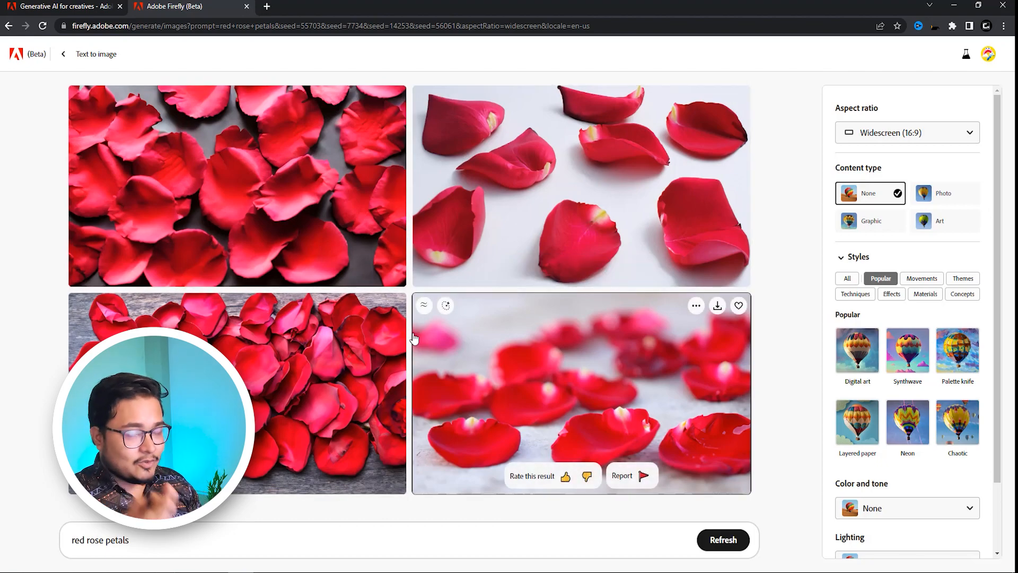
left_click(516, 214)
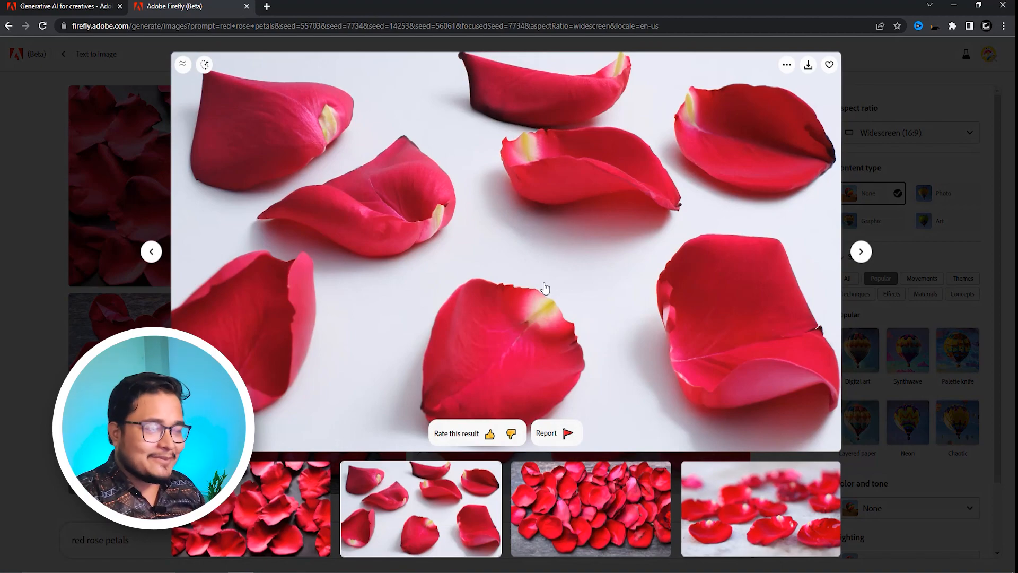
key("Escape")
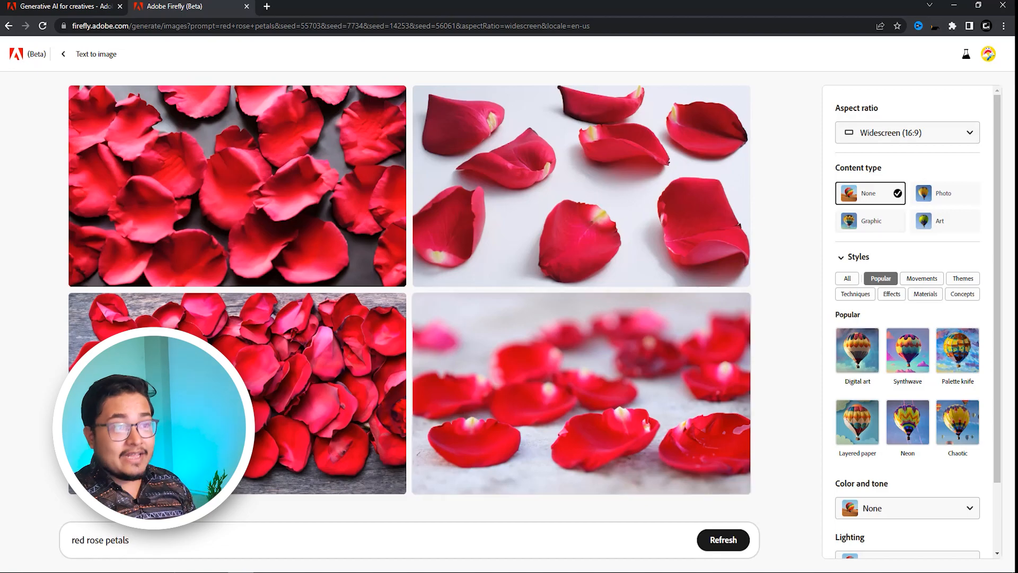
Step: Switch to Photoshop and look through the open images petal 2.jpg, rose.jpg and petals1.jpg
left_click(955, 5)
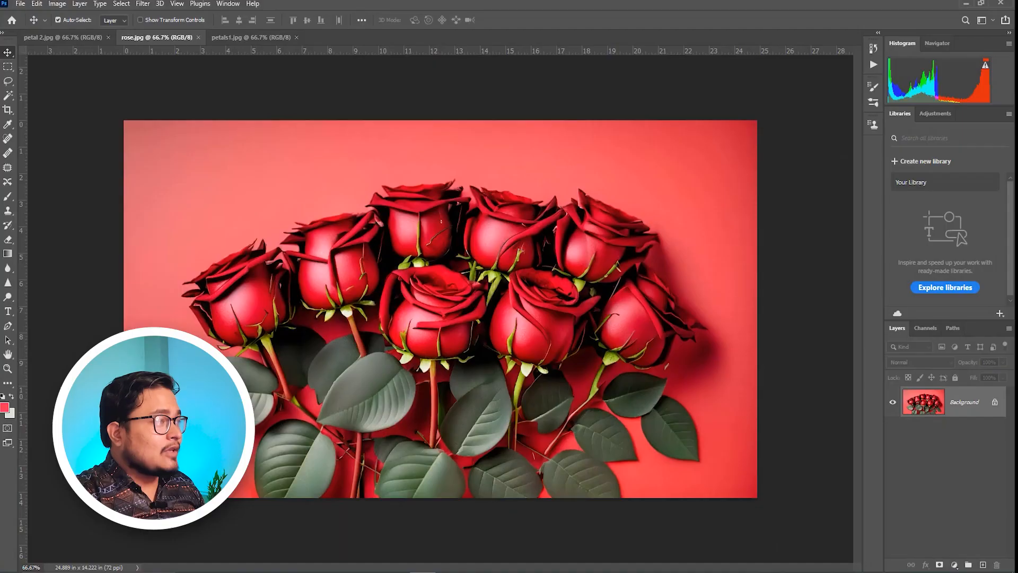
left_click(57, 38)
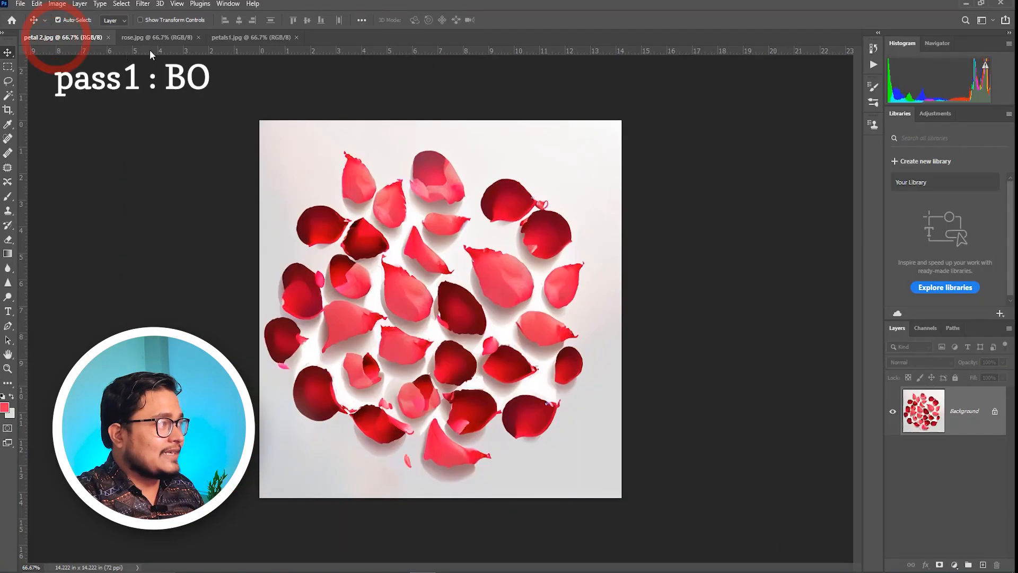
left_click(149, 39)
left_click(236, 40)
left_click(159, 38)
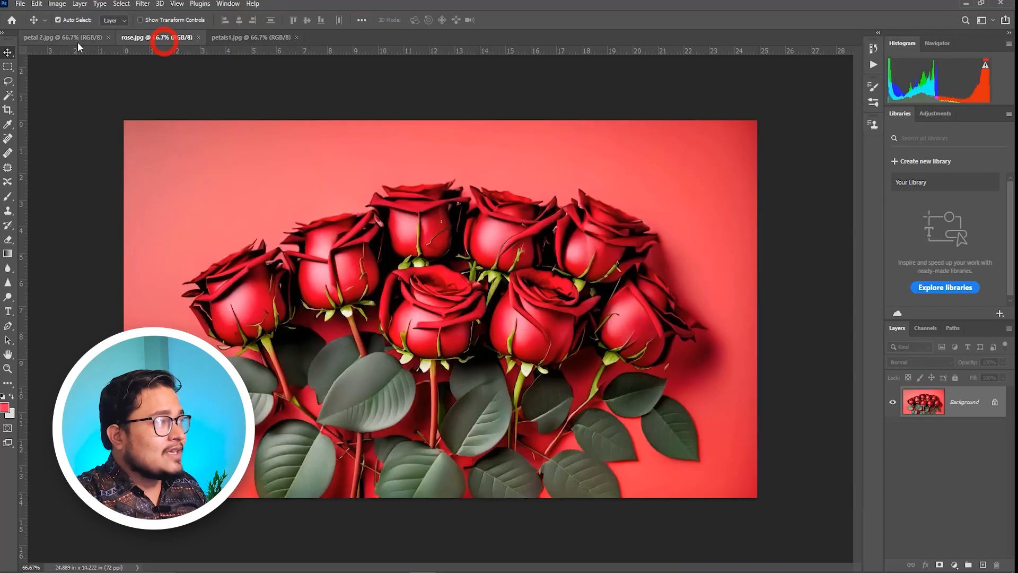
left_click(54, 38)
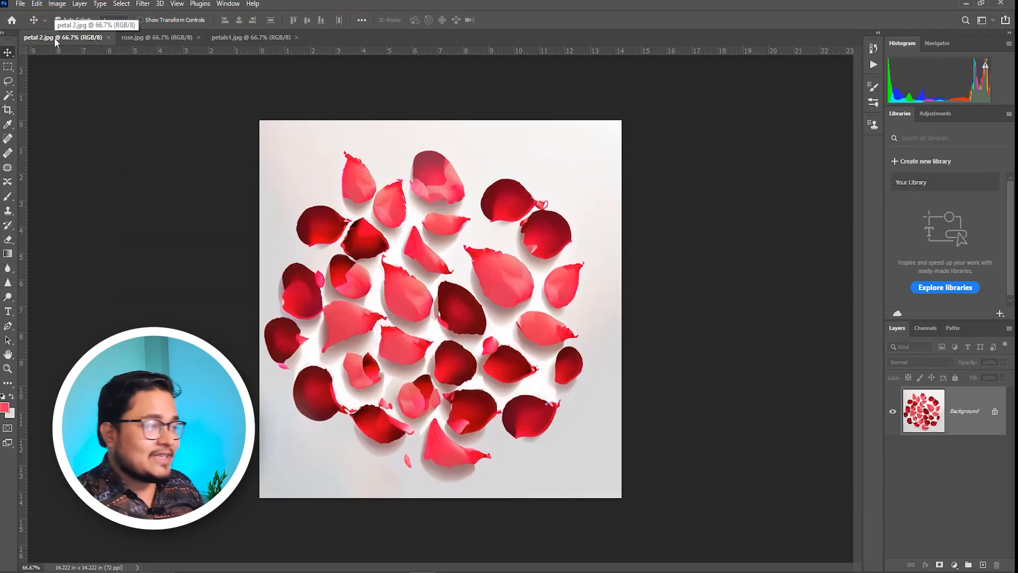
left_click(249, 39)
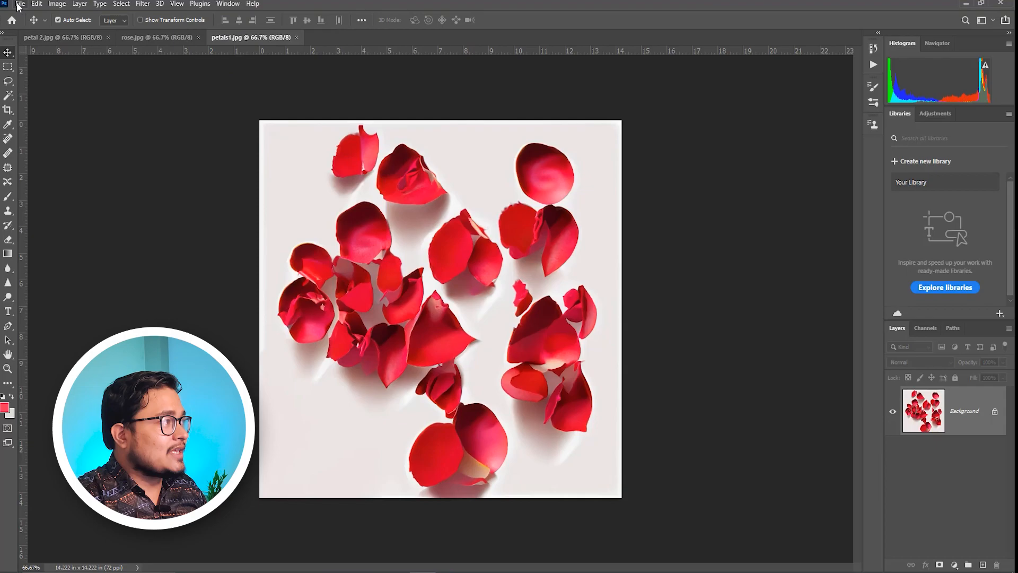
Step: Create a new 36 x 12 inch RGB document at 300 pixels/inch with a white background
left_click(19, 6)
left_click(27, 16)
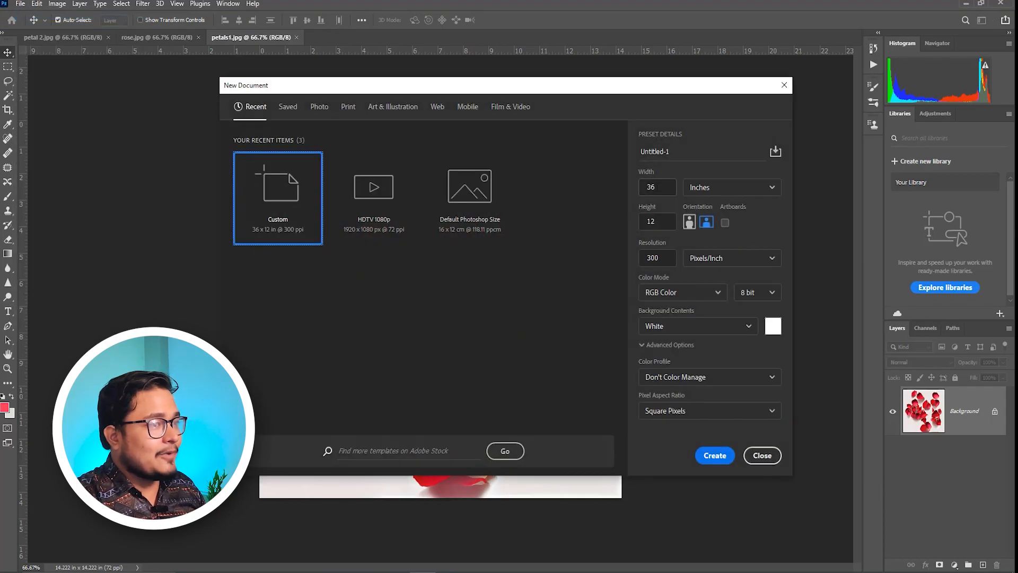
left_click(714, 457)
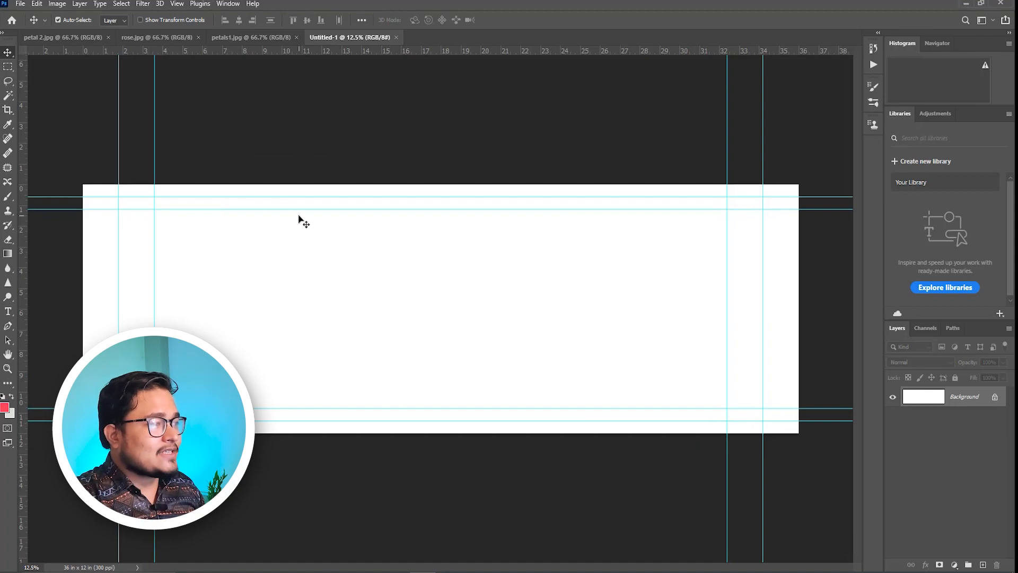
Step: Add a vertical guide at the middle of the canvas and remove the preset margin guides
left_click_drag(24, 289, 441, 296)
left_click_drag(484, 209, 498, 50)
left_click_drag(490, 196, 490, 51)
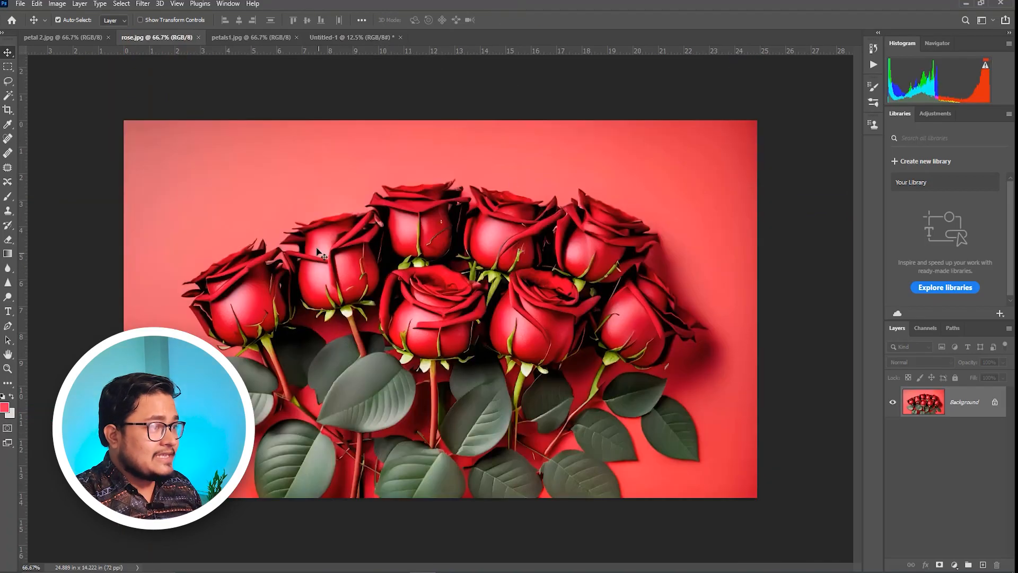
Step: Copy the whole rose.jpg image and paste it into the Untitled-1 document
key("ctrl+a")
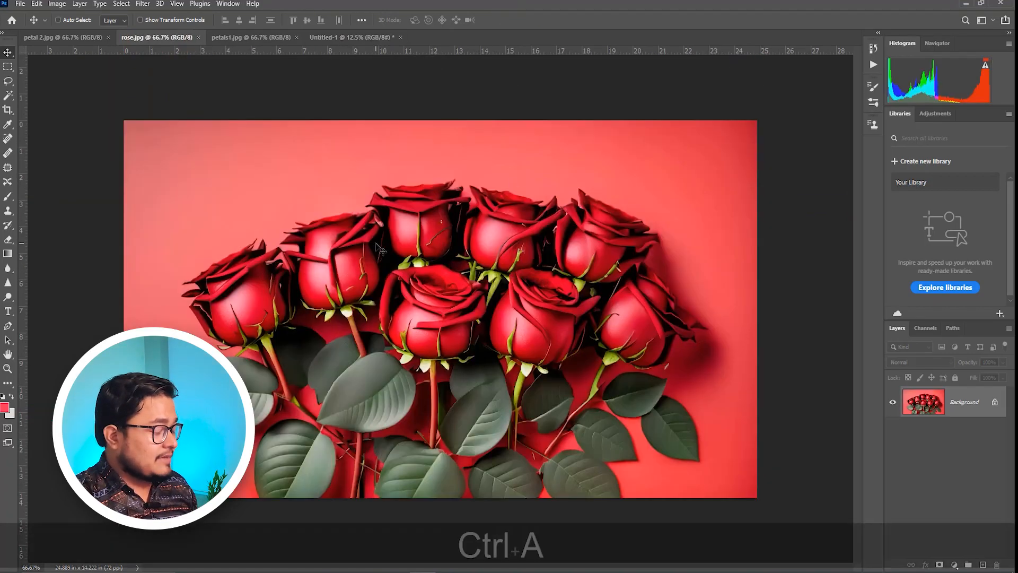
key("ctrl+c")
left_click(350, 37)
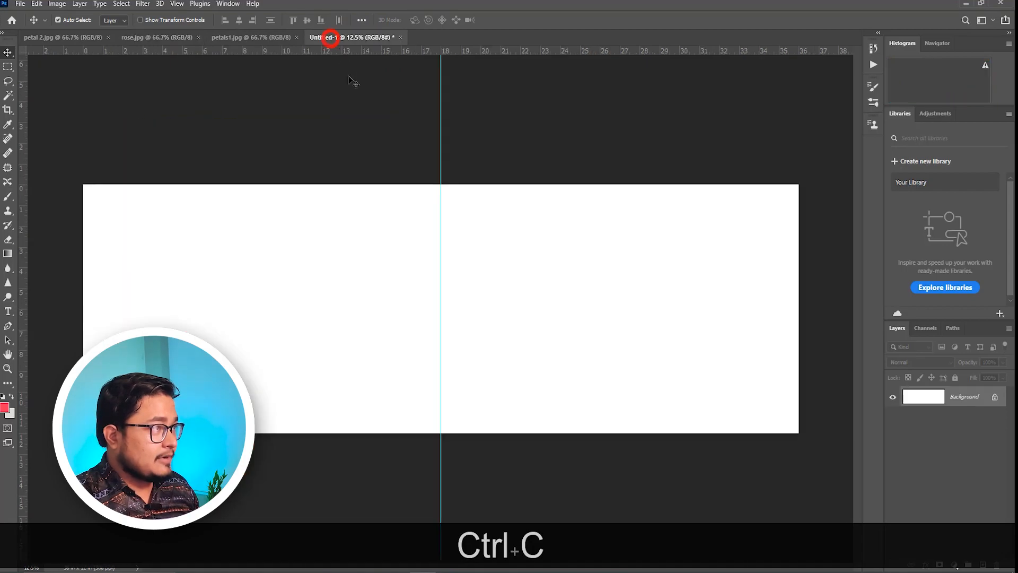
key("ctrl+v")
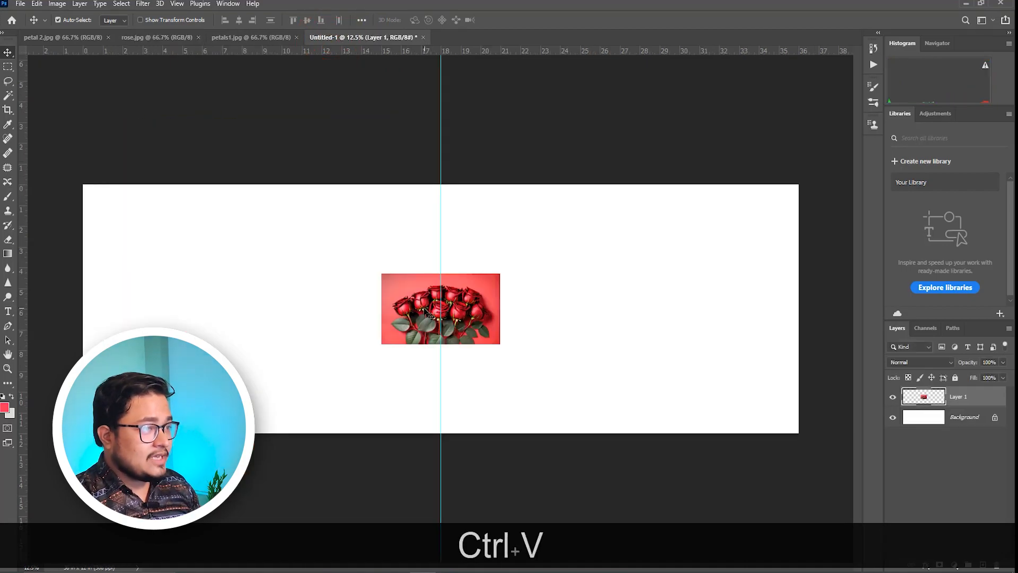
Step: Scale the pasted rose image up to the full canvas height and align it with the canvas's right edge
key("ctrl+t")
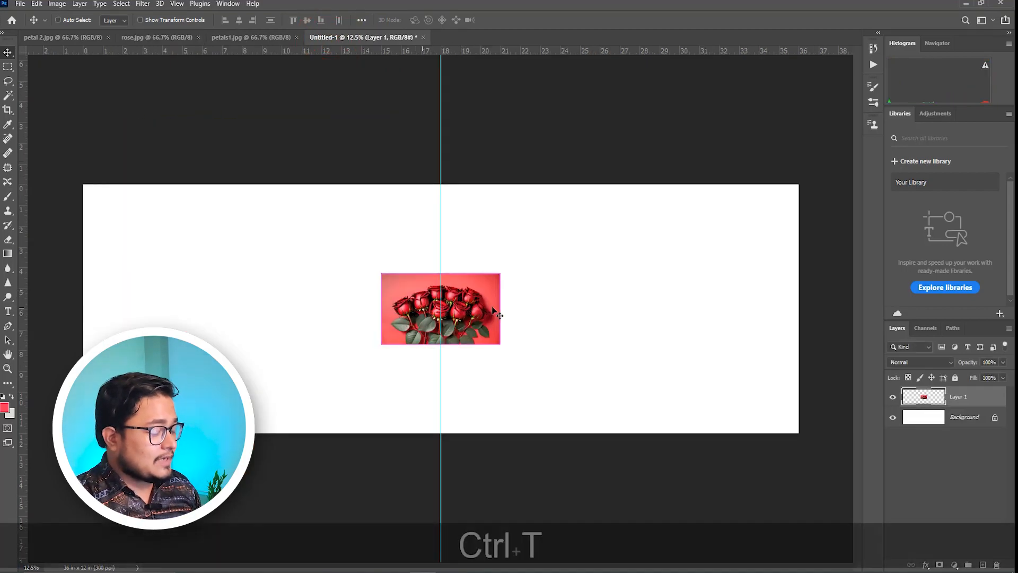
left_click_drag(500, 274, 663, 202)
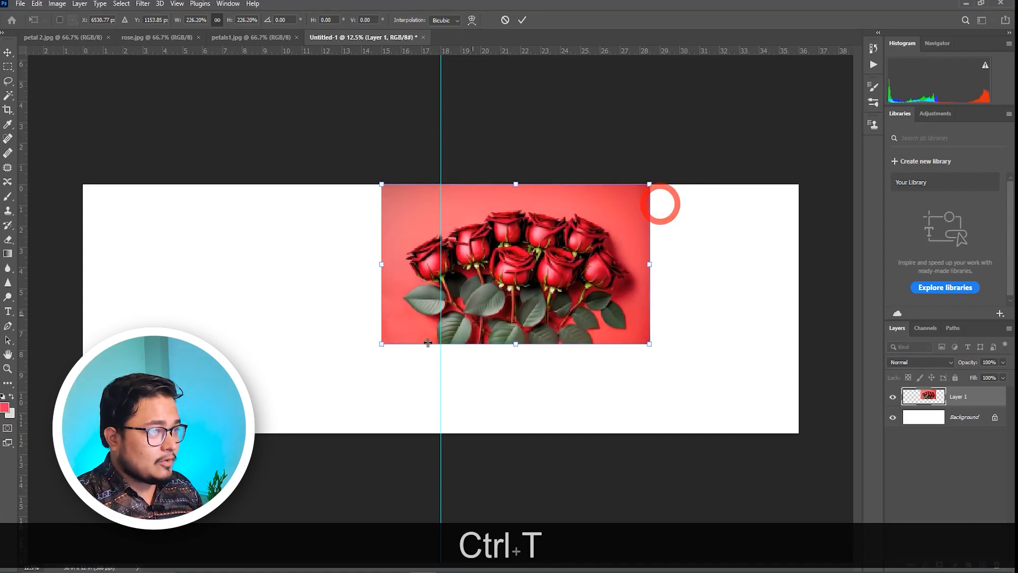
left_click_drag(377, 348, 234, 432)
left_click_drag(312, 378, 459, 375)
key("Return")
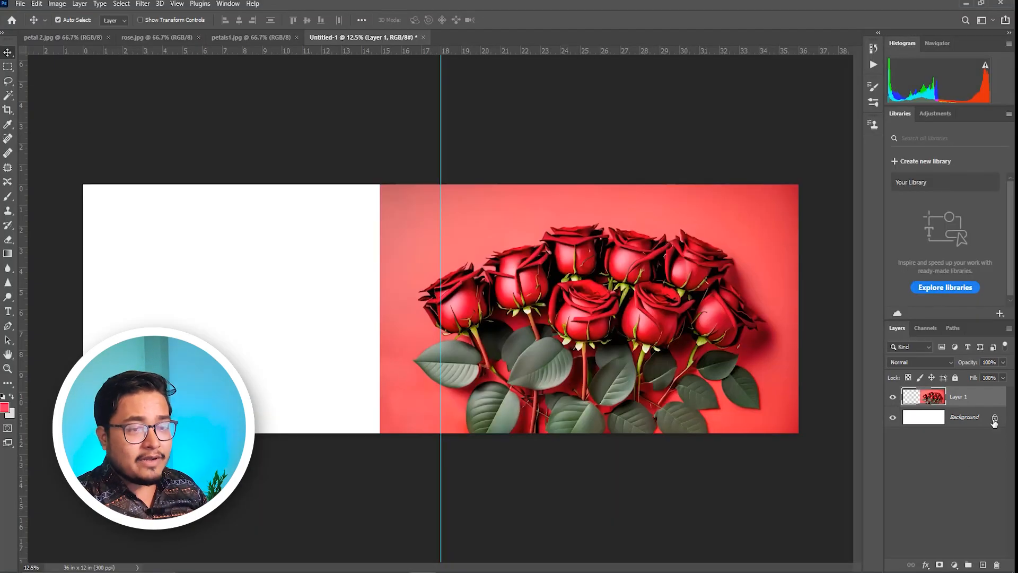
Step: Unlock the Background layer and define a gradient from #e96d77 to the darker red sampled near the rose image's upper-right corner
left_click(994, 419)
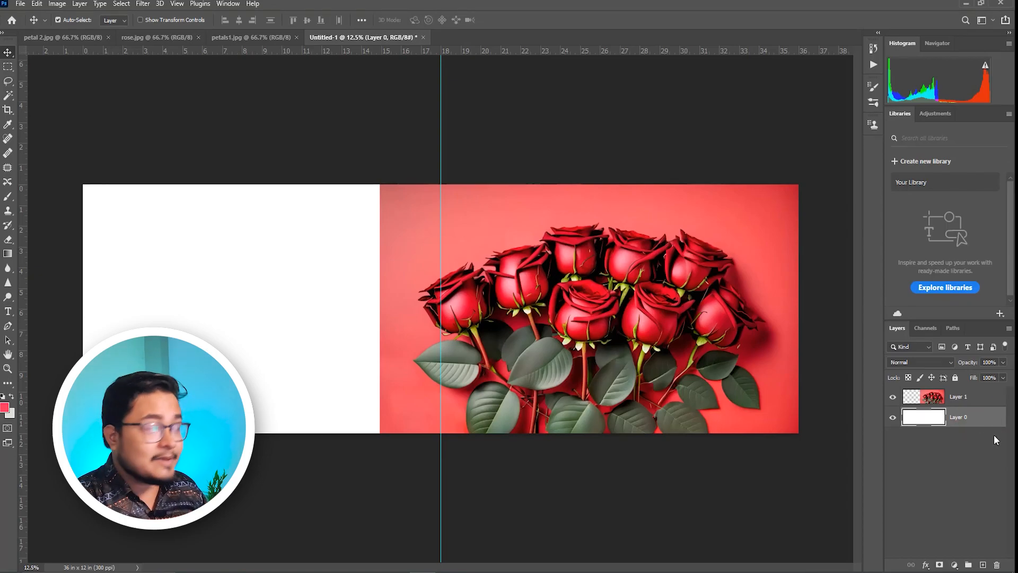
left_click(7, 255)
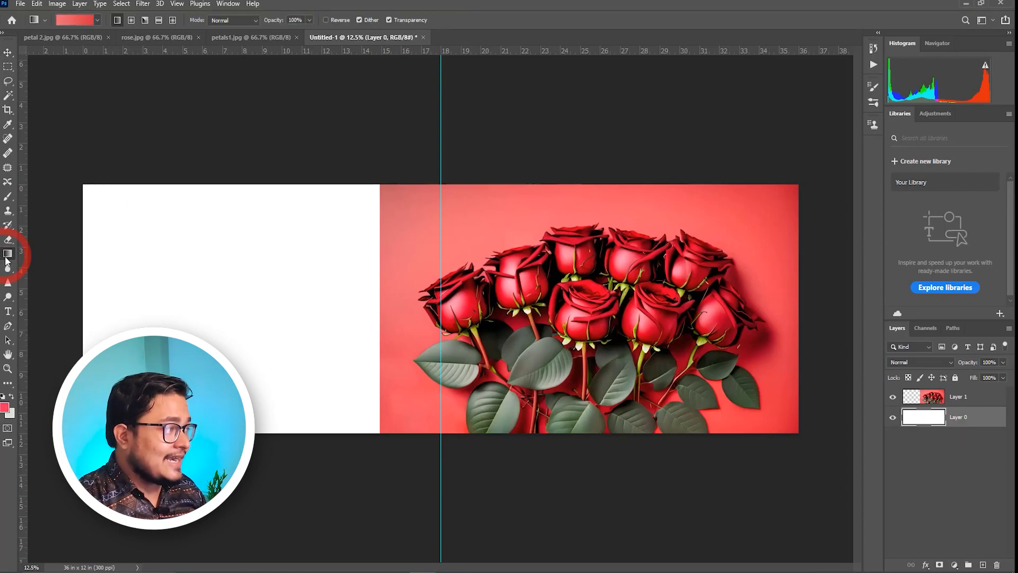
left_click(62, 18)
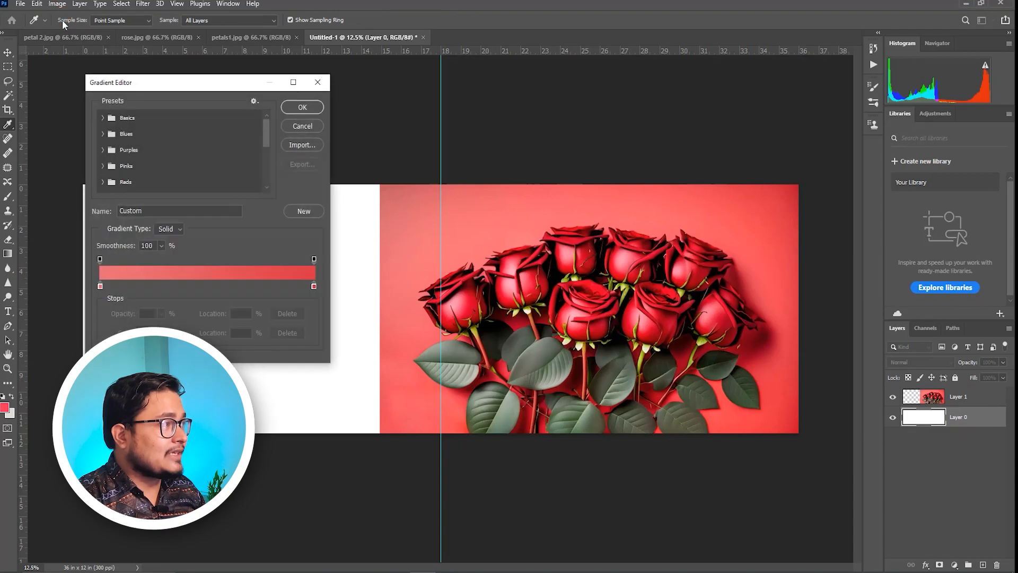
double_click(100, 286)
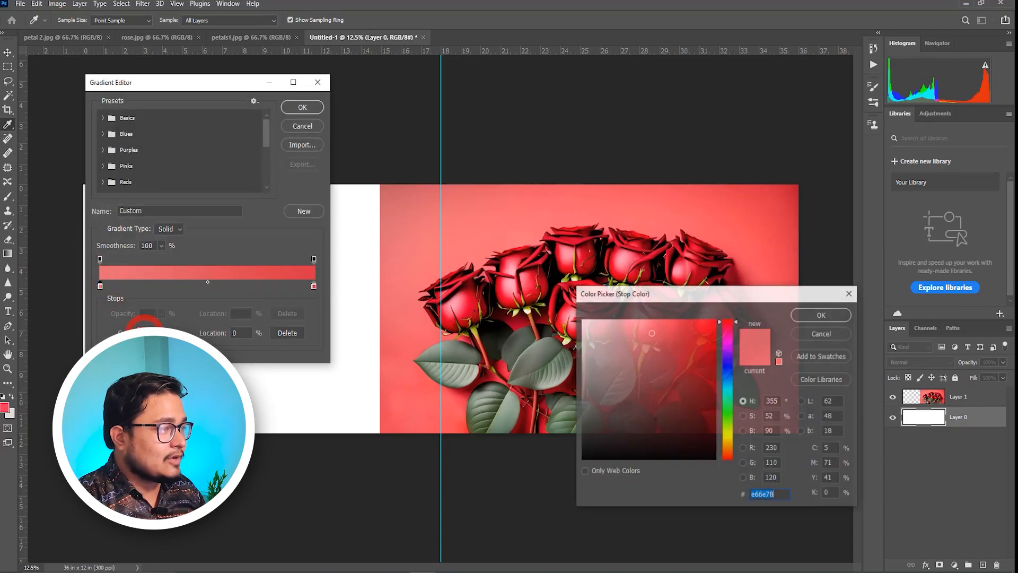
left_click(400, 278)
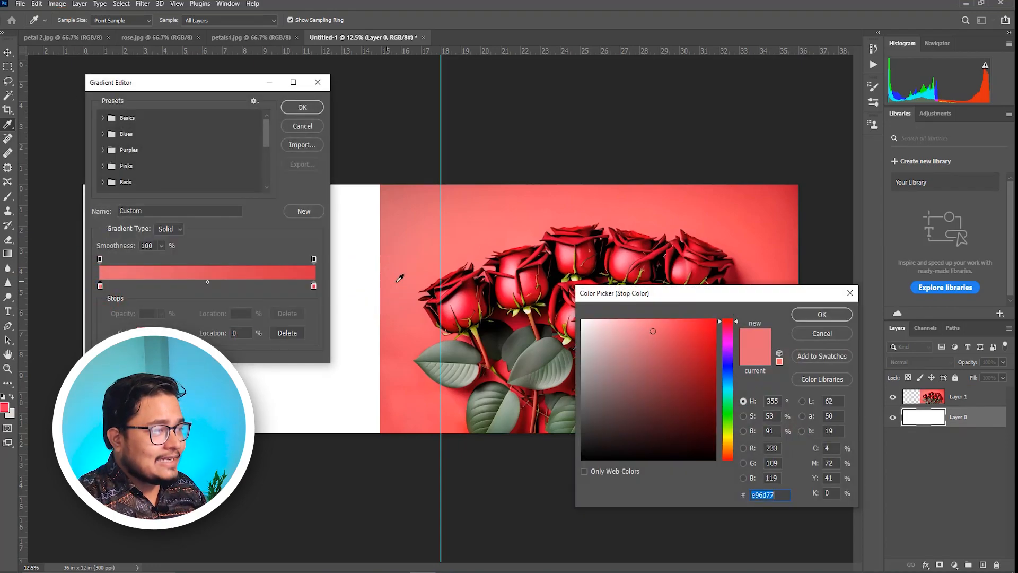
left_click(839, 316)
left_click(314, 287)
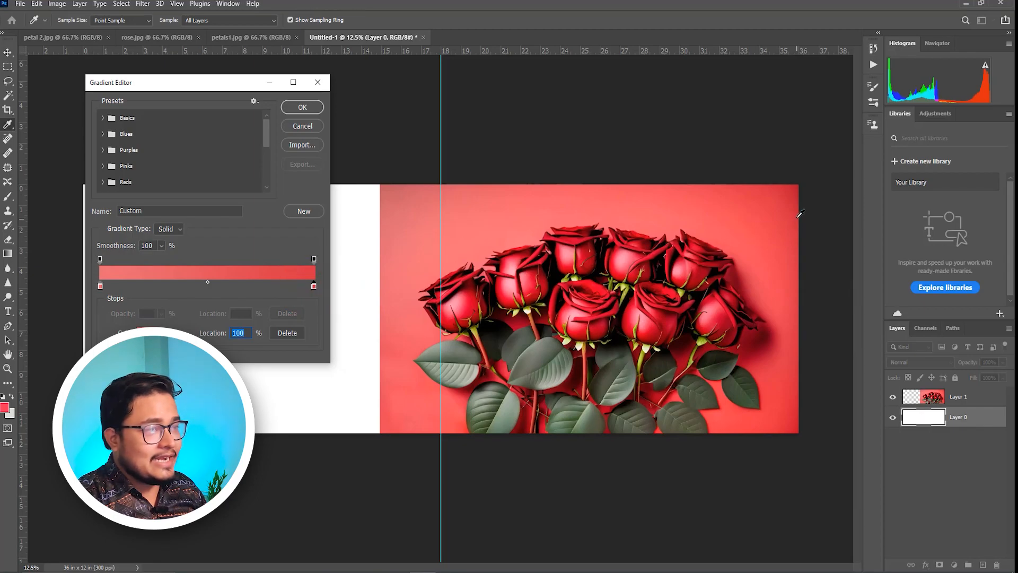
left_click(793, 202)
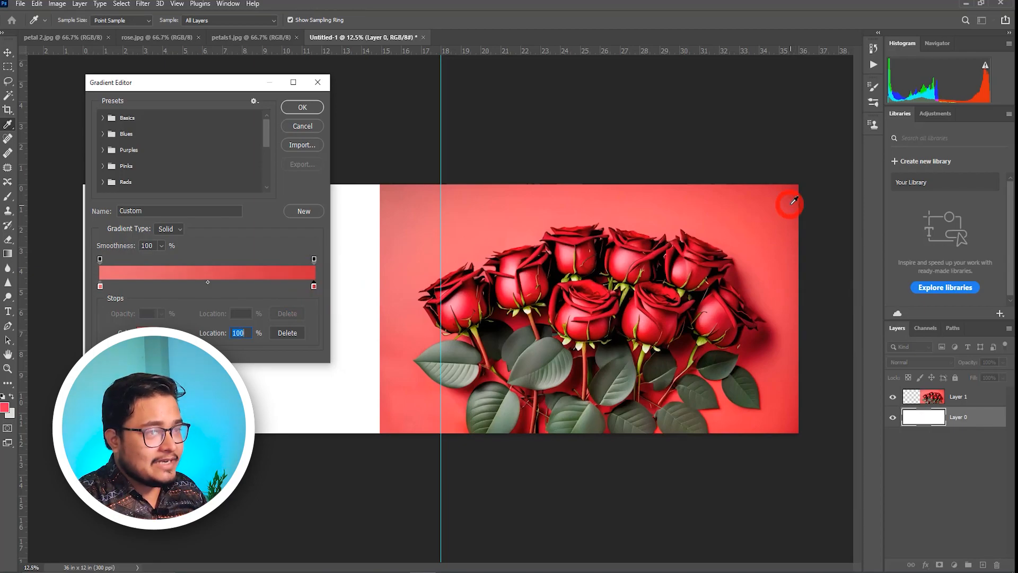
left_click(303, 110)
Step: Fill Layer 0 with the linear gradient, lightest beside the rose image and darkest at the canvas's far left edge
left_click_drag(245, 309, 688, 301)
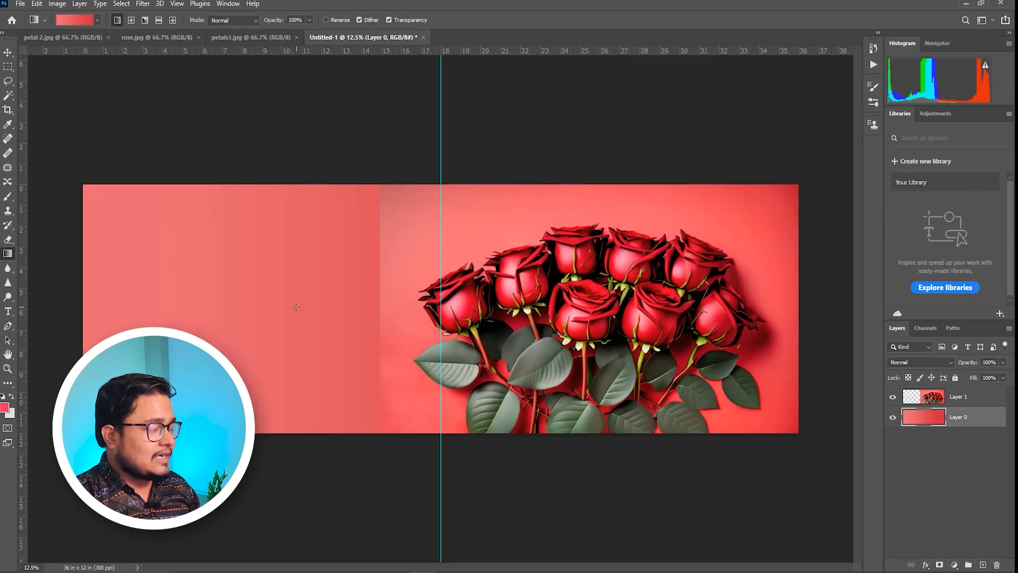
key("ctrl+z")
left_click_drag(350, 300, 33, 306)
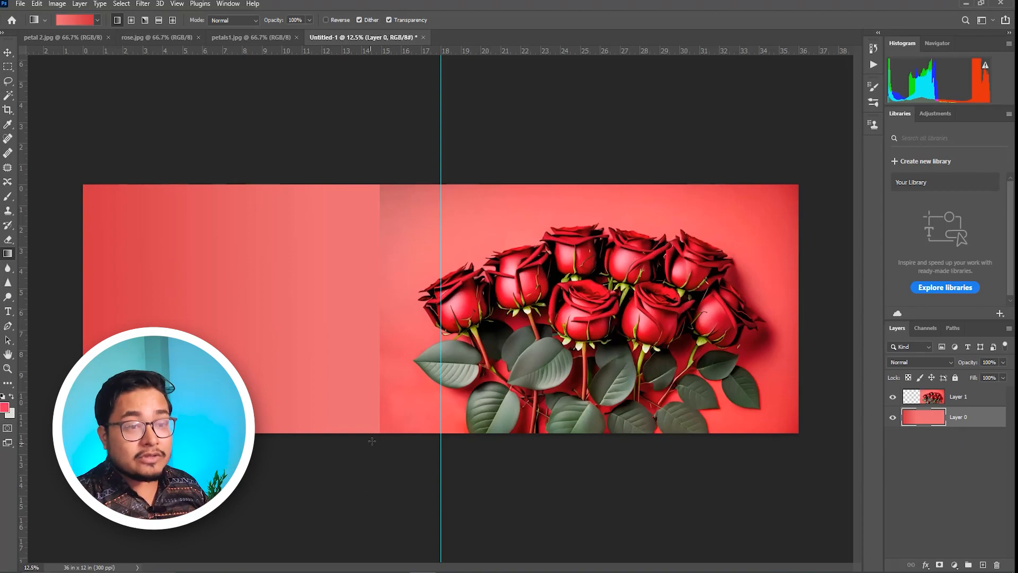
Step: Add a layer mask to the rose image's Layer 1 and choose a soft round brush with 1% hardness
left_click(959, 399)
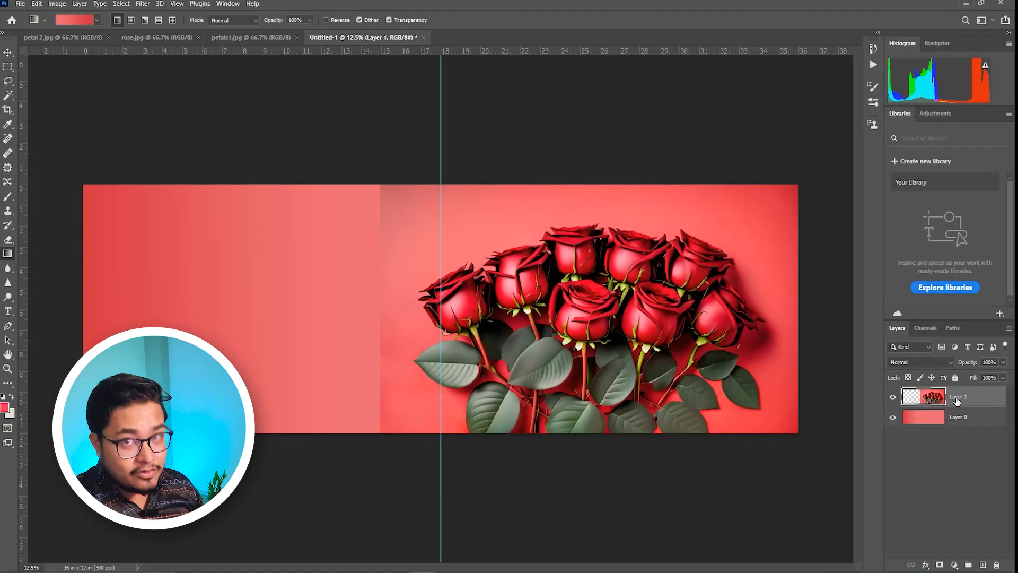
left_click(940, 565)
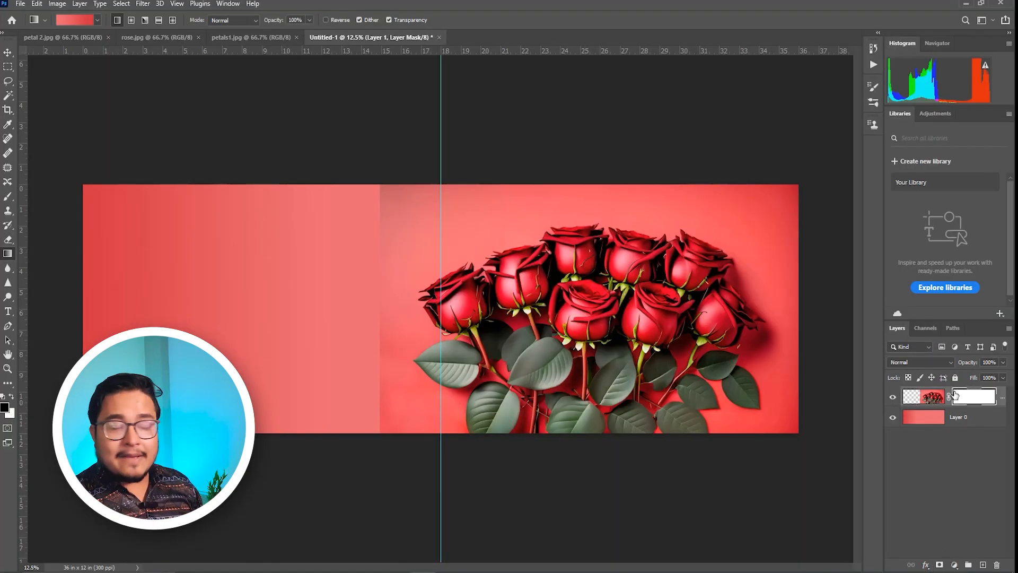
left_click(12, 199)
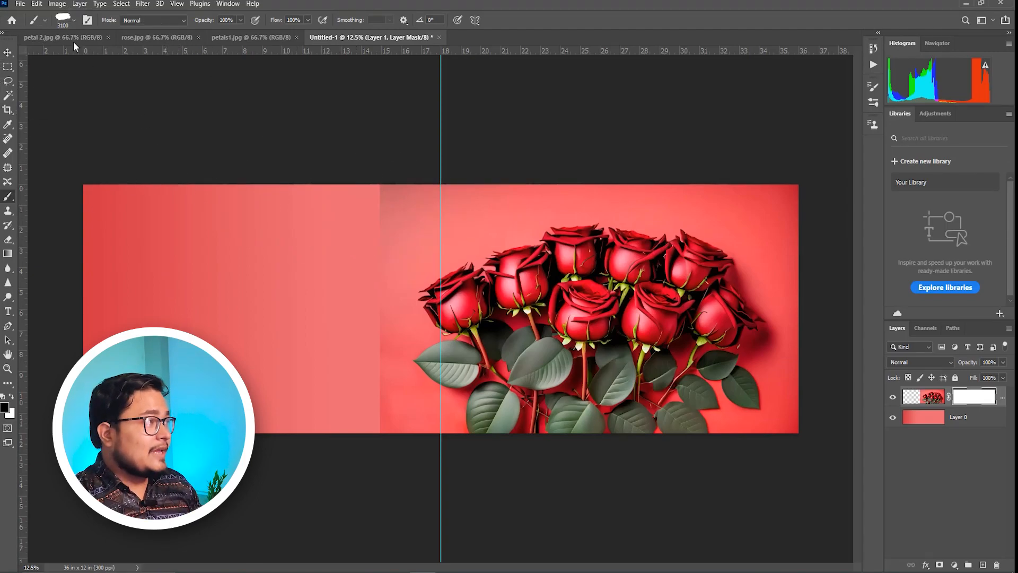
left_click(74, 21)
left_click(88, 126)
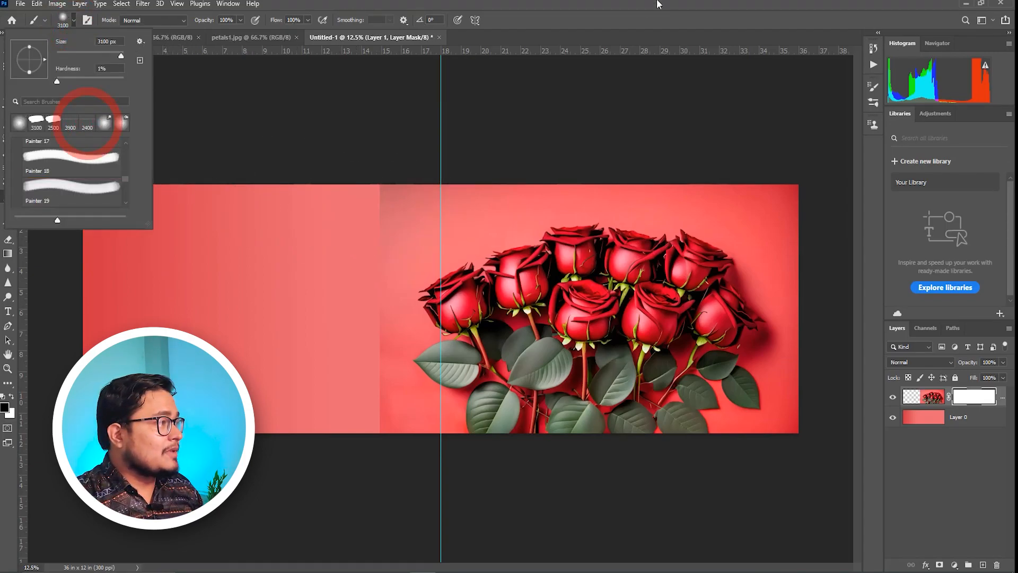
left_click(630, 8)
Step: Reduce the brush to 1800 px and paint black on the mask along the rose image's left edge to blend the seam
key("bracketleft")
key("bracketleft")
key("bracketleft")
key("bracketleft")
key("bracketleft")
key("bracketleft")
key("bracketleft")
key("bracketleft")
key("bracketleft")
key("bracketleft")
key("bracketleft")
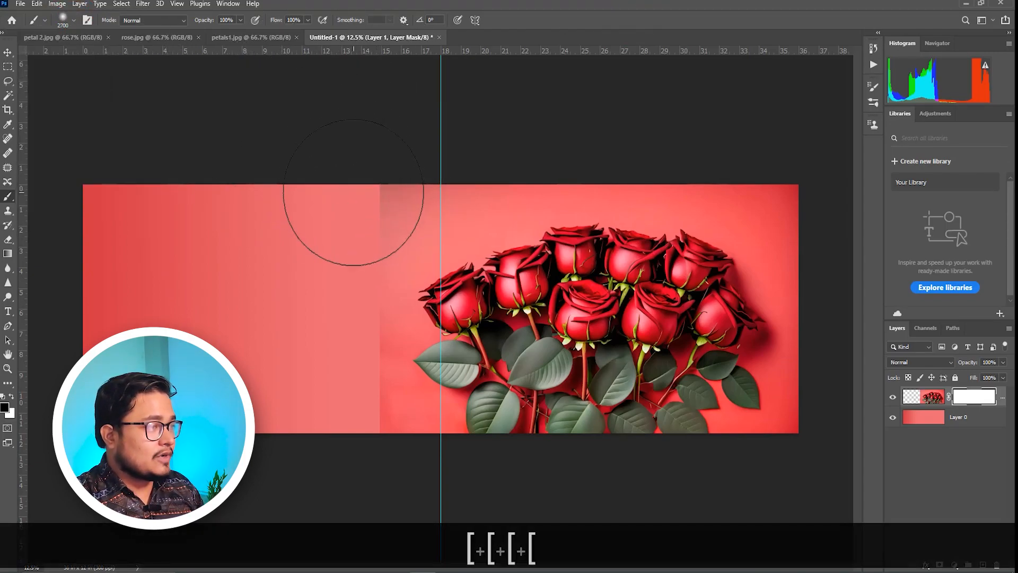
key("bracketleft")
key("bracketleft")
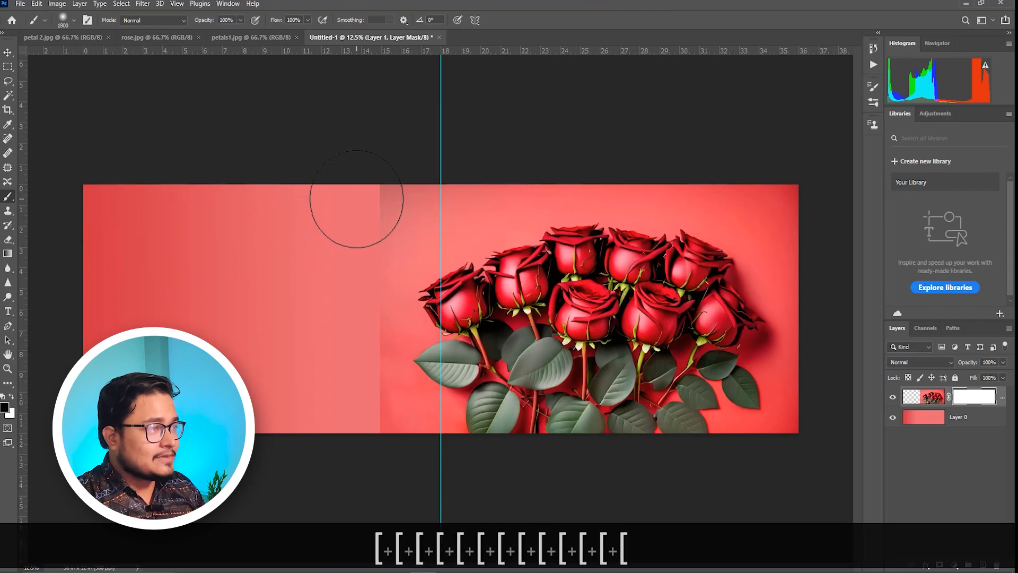
mouse_move(348, 212)
left_mouse_down()
mouse_move(353, 170)
mouse_move(330, 247)
mouse_move(384, 371)
left_mouse_up()
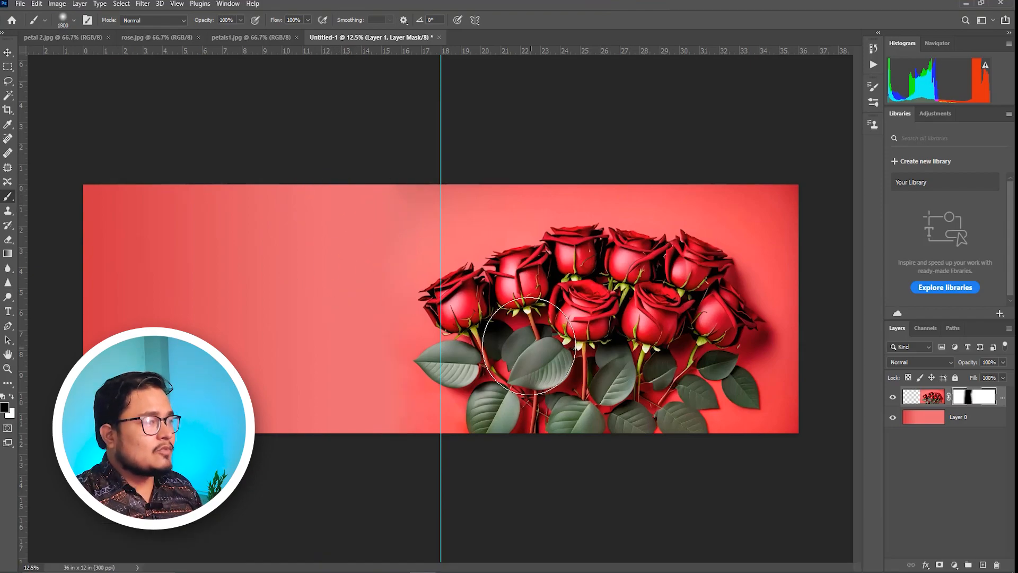
scroll(387, 357, "up", 5, "alt")
scroll(391, 355, "down", 5, "alt")
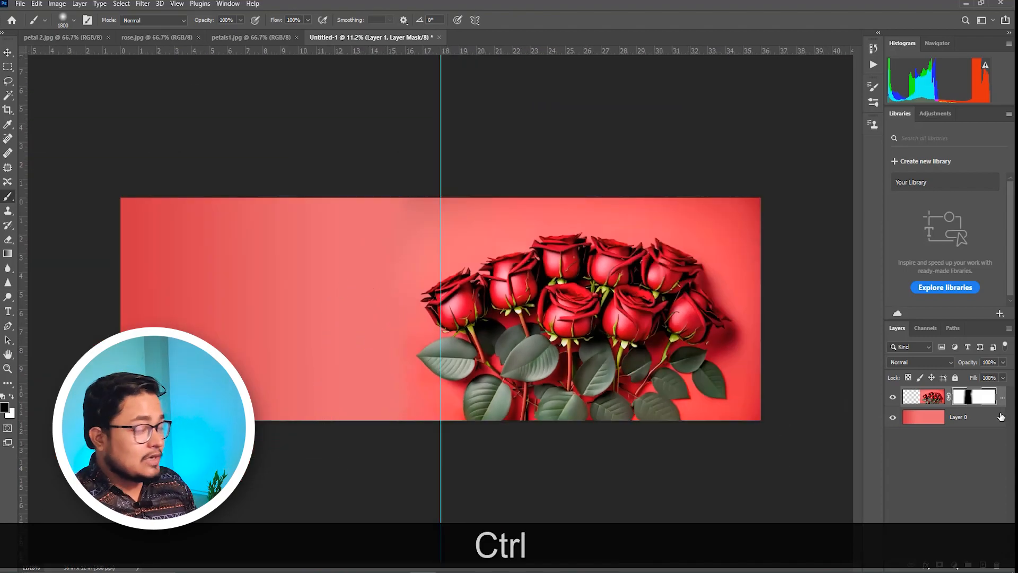
Step: Merge the masked rose layer into Layer 0 and check the result by toggling the merged layer's visibility
key("ctrl+e")
left_click(894, 399)
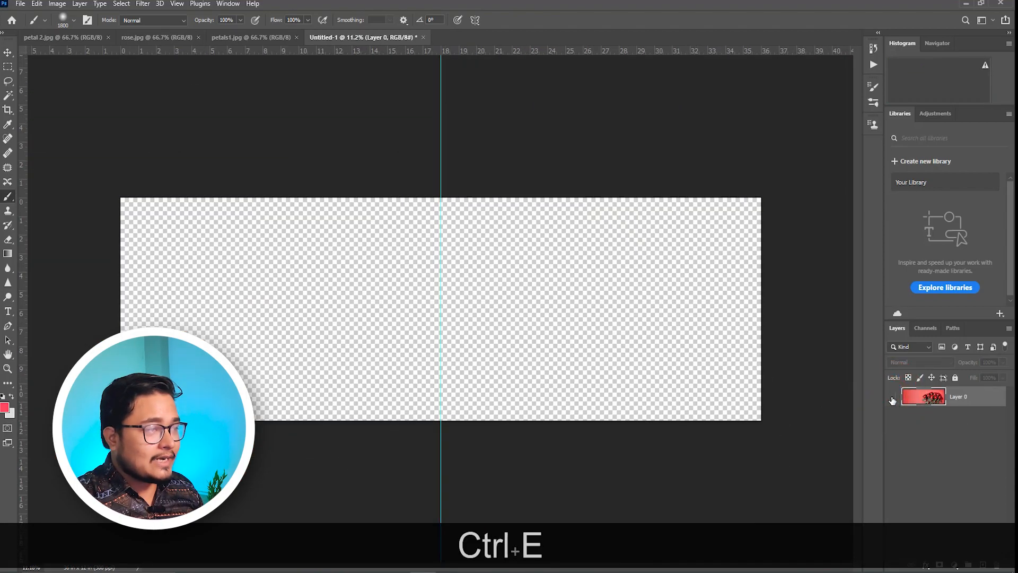
left_click(893, 398)
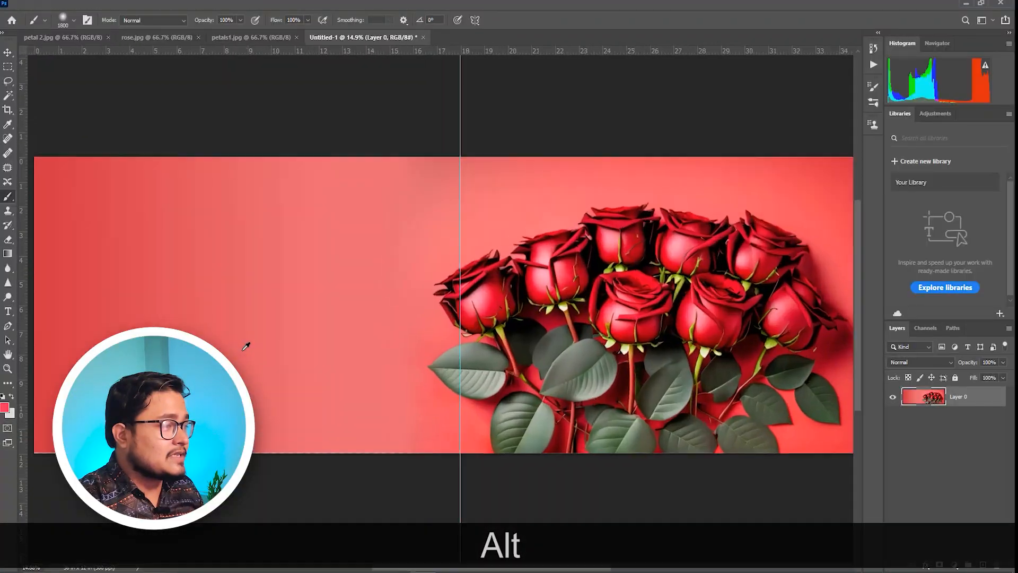
Step: Draw a rounded rectangle about 4.1 in wide and 6.04 in high on the left part of the gradient background
left_click_drag(204, 323, 336, 291)
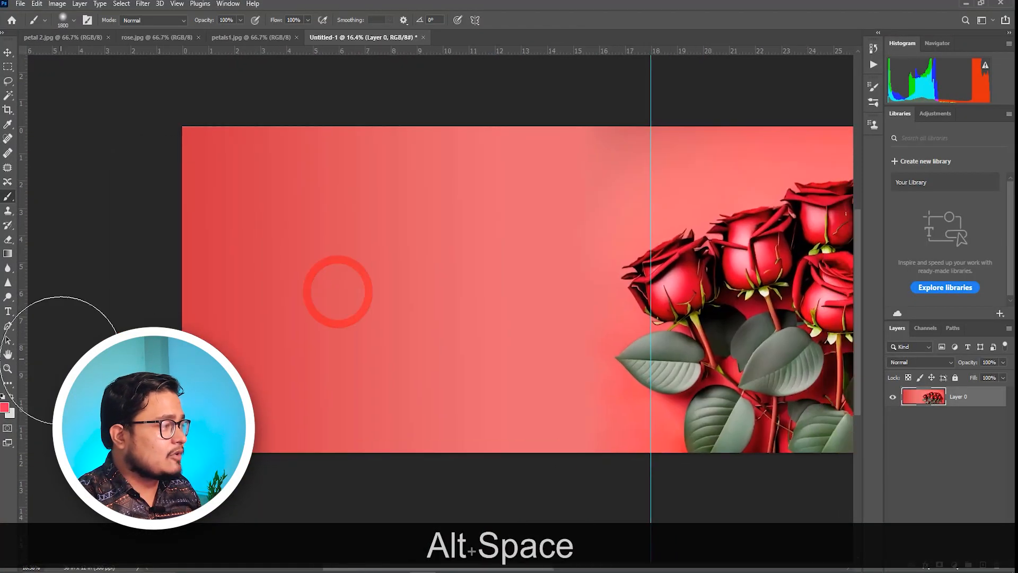
left_click(5, 384)
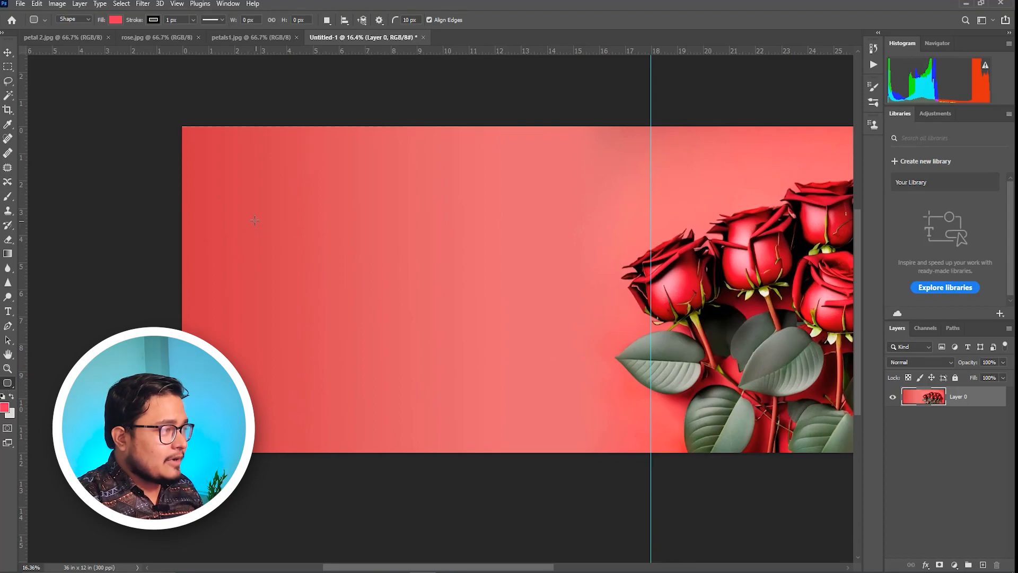
left_click_drag(252, 219, 359, 383)
Step: Change the rounded rectangle's fill colour to a solid medium grey
left_click(792, 186)
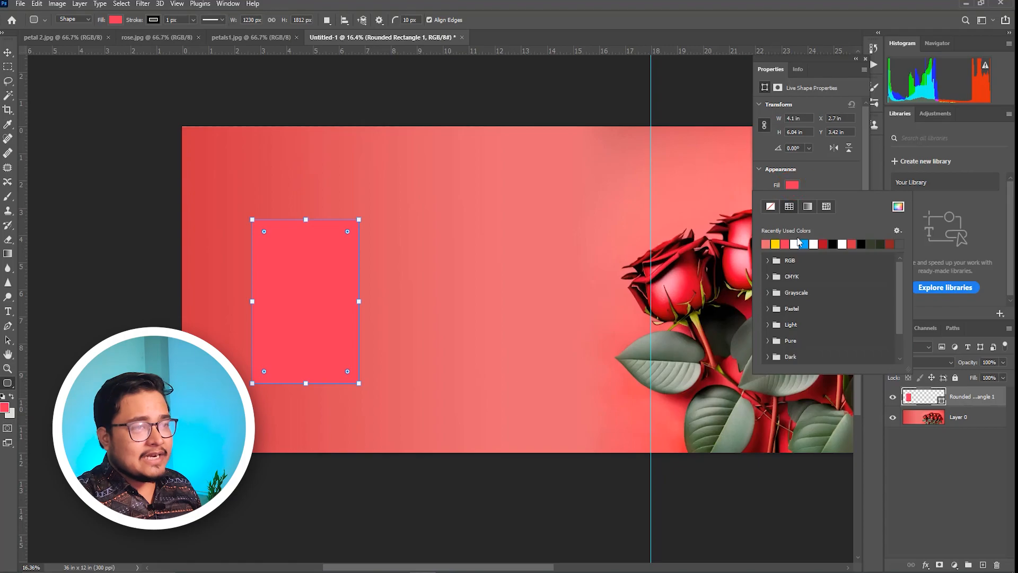
left_click(795, 244)
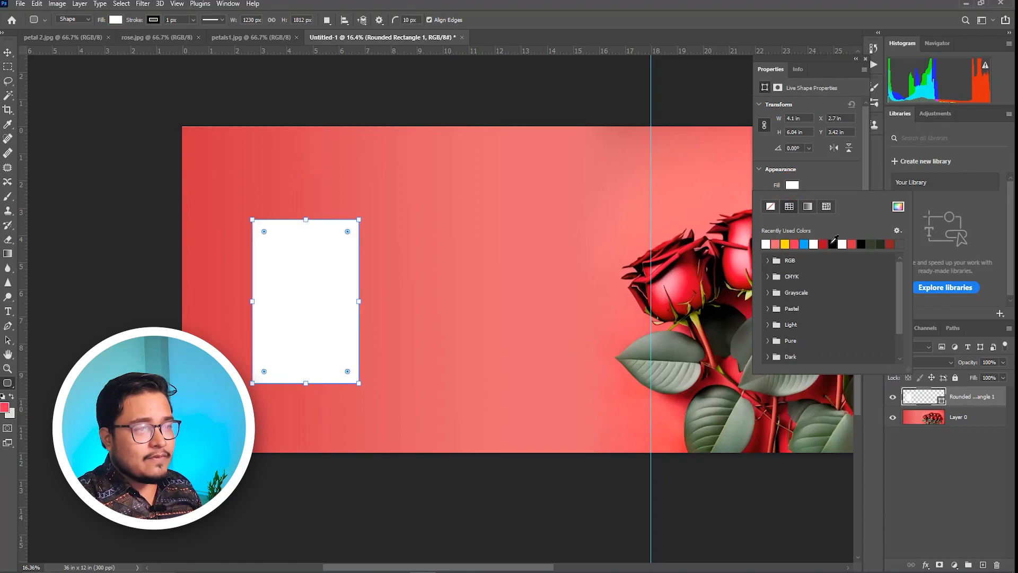
left_click(898, 208)
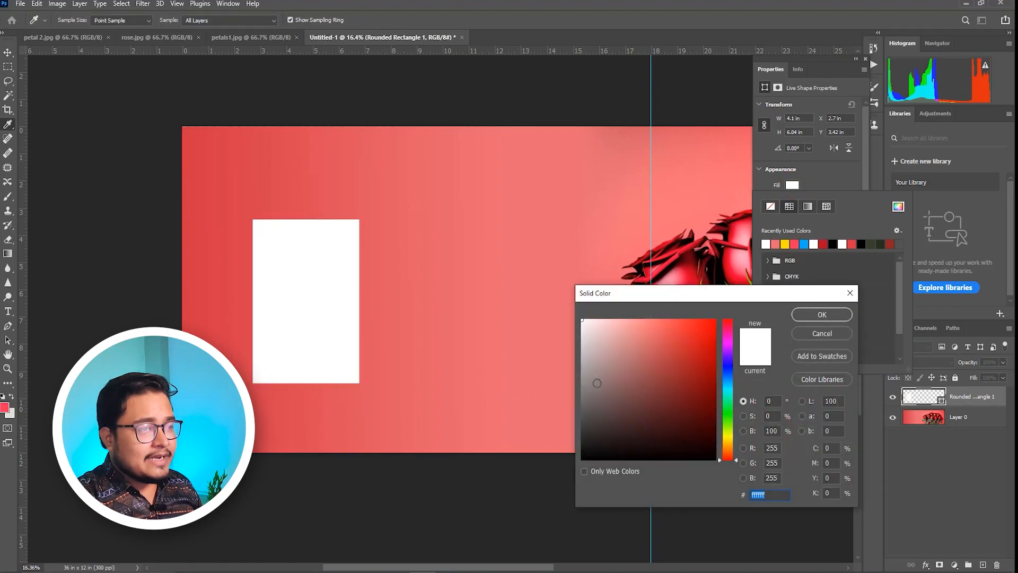
left_click_drag(597, 383, 553, 391)
left_click(829, 316)
left_click(816, 176)
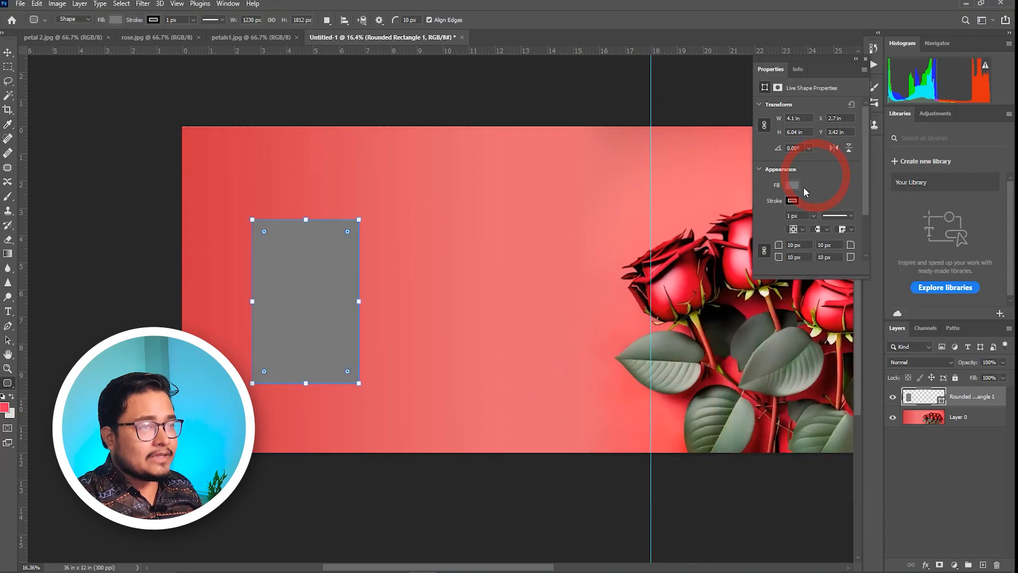
Step: Give the rounded rectangle a white 56.53 px stroke and increase its corner radius to 531 px
left_click(793, 201)
left_click(778, 259)
left_click(812, 215)
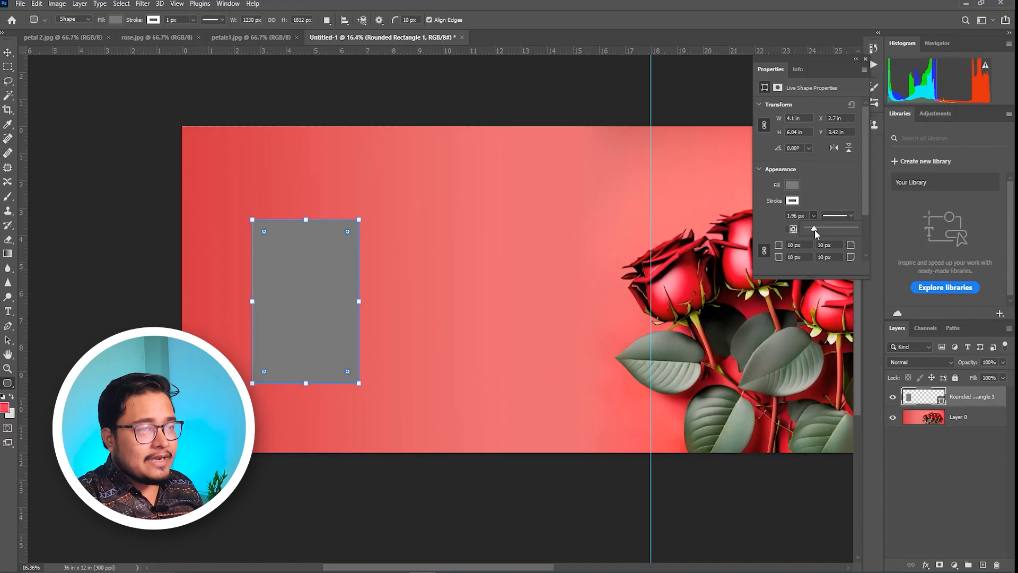
left_click(838, 186)
left_click_drag(349, 232, 336, 267)
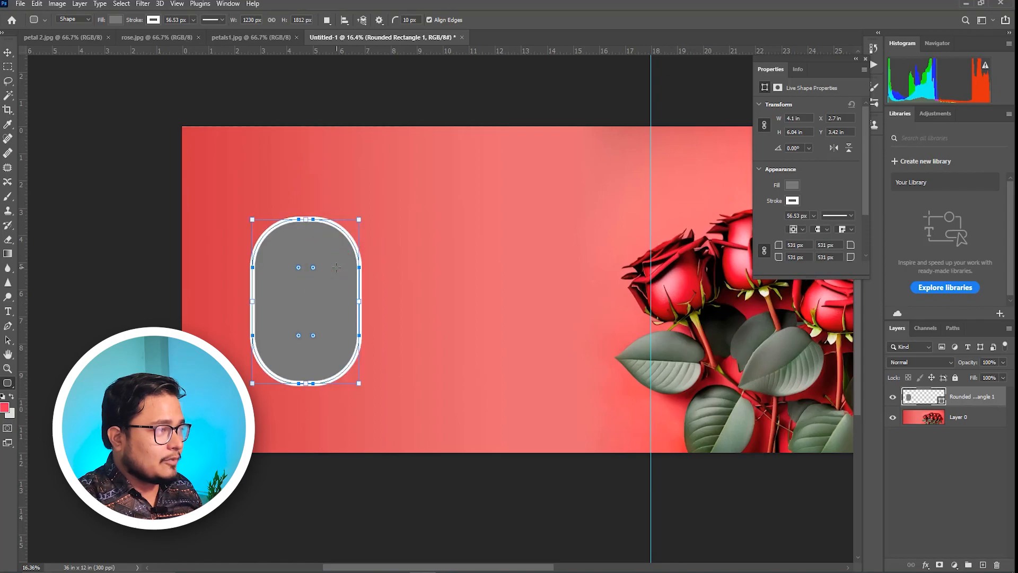
Step: Duplicate the rounded frame twice to form an adjoining row of three, nudging the third frame left to X 10.84 in
left_click(4, 53)
left_click_drag(343, 333, 508, 282)
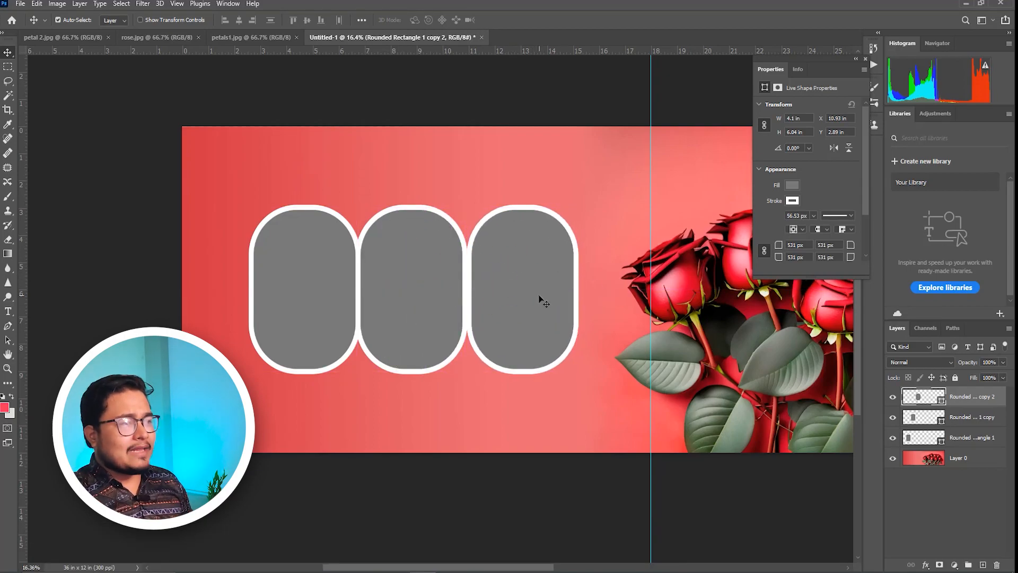
key("Left")
key("Left")
key("Left")
key("Left")
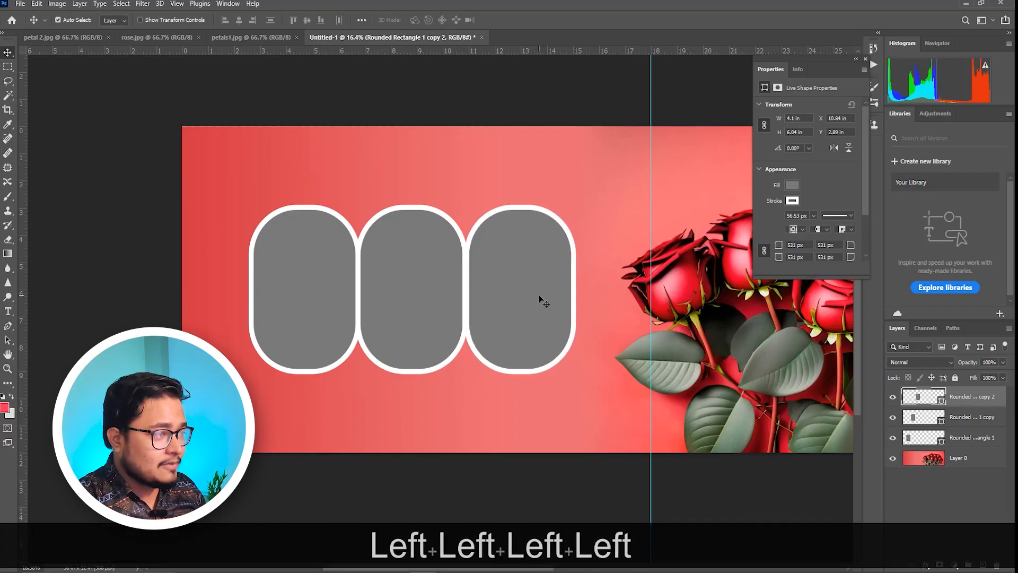
left_click_drag(541, 295, 532, 292)
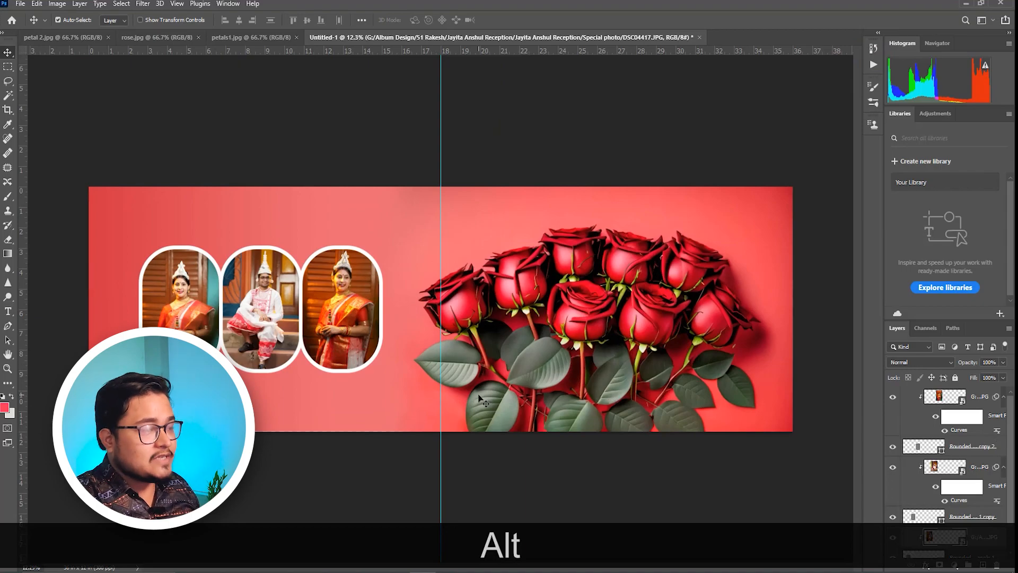
Step: Select all three frames with their clipped photos, scale them together to 107.06%, and reposition them on the left half of the canvas
scroll(962, 495, "down", 1)
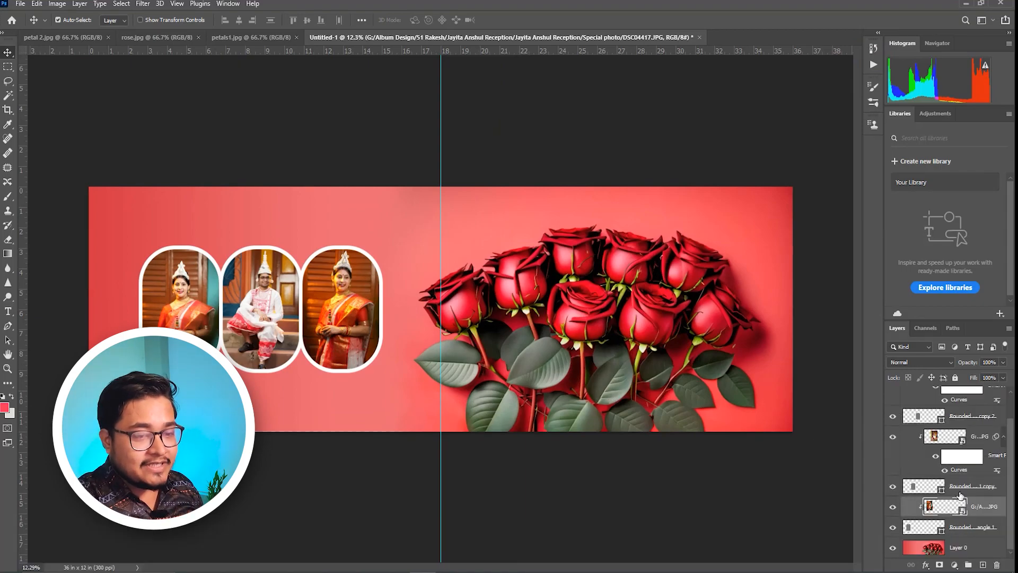
left_click(966, 531)
scroll(975, 509, "up", 1)
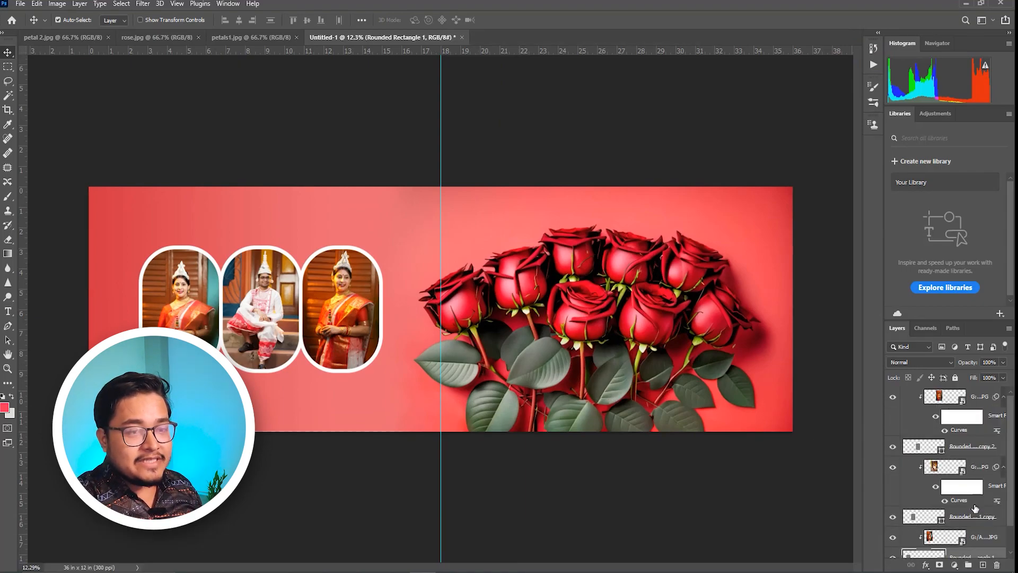
left_click(984, 403, "shift")
key("ctrl+shift+t")
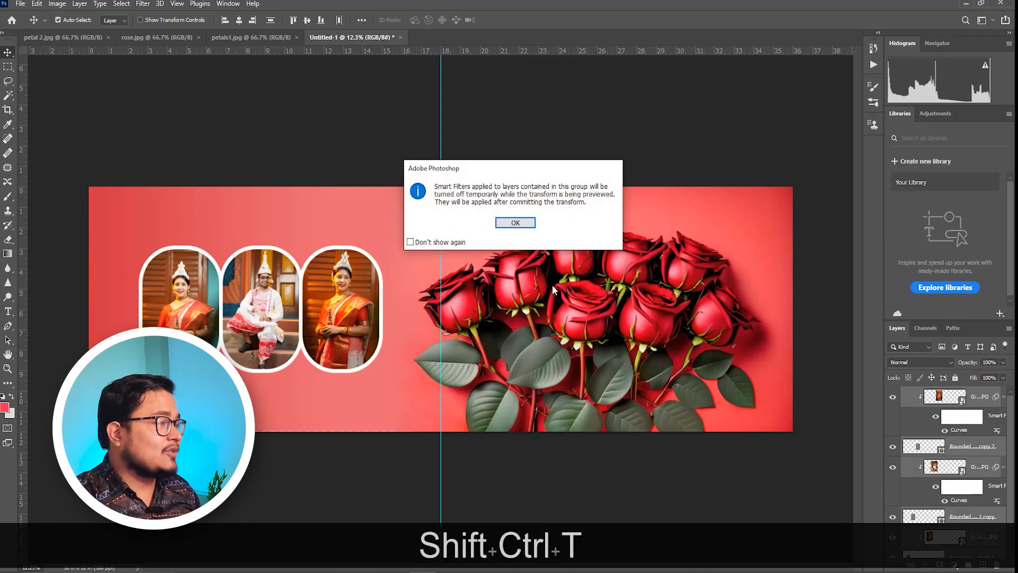
left_click(515, 223)
left_click_drag(399, 202, 416, 184)
left_click_drag(374, 245, 365, 254)
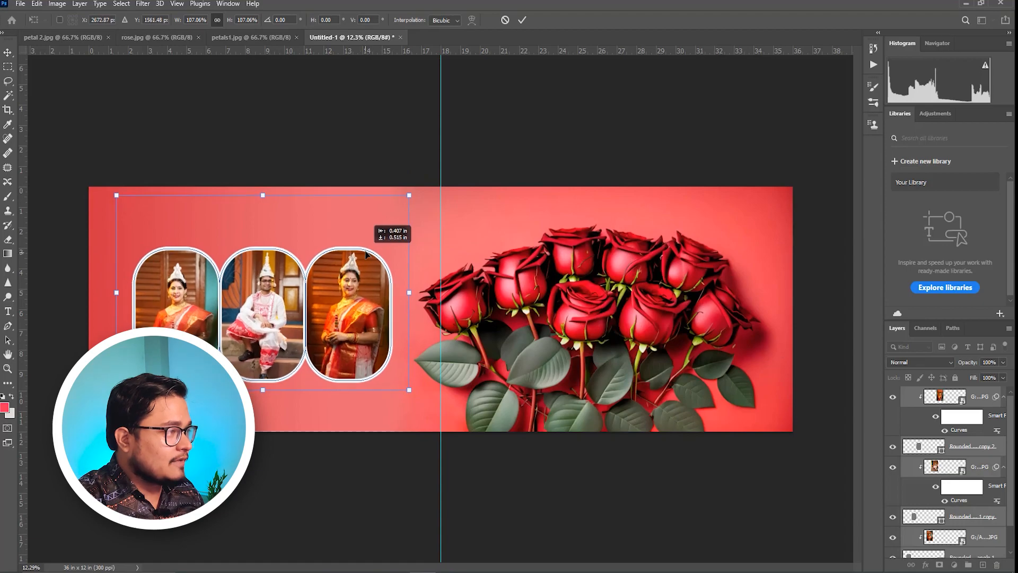
key("Return")
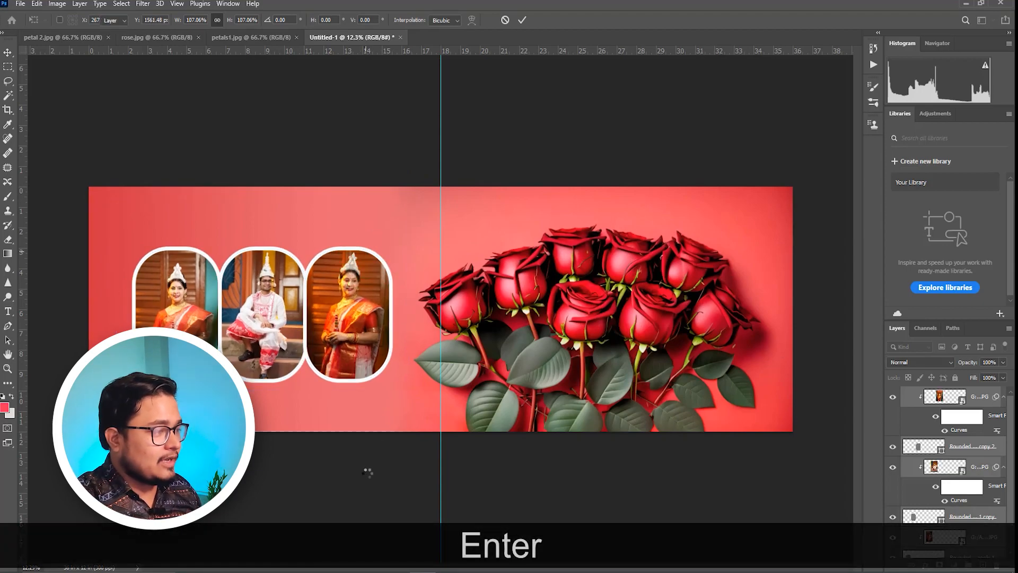
Step: Deselect the frames and align a horizontal guide at about 9.6 in with the bottom edge of the frames' white stroke
left_click(365, 473)
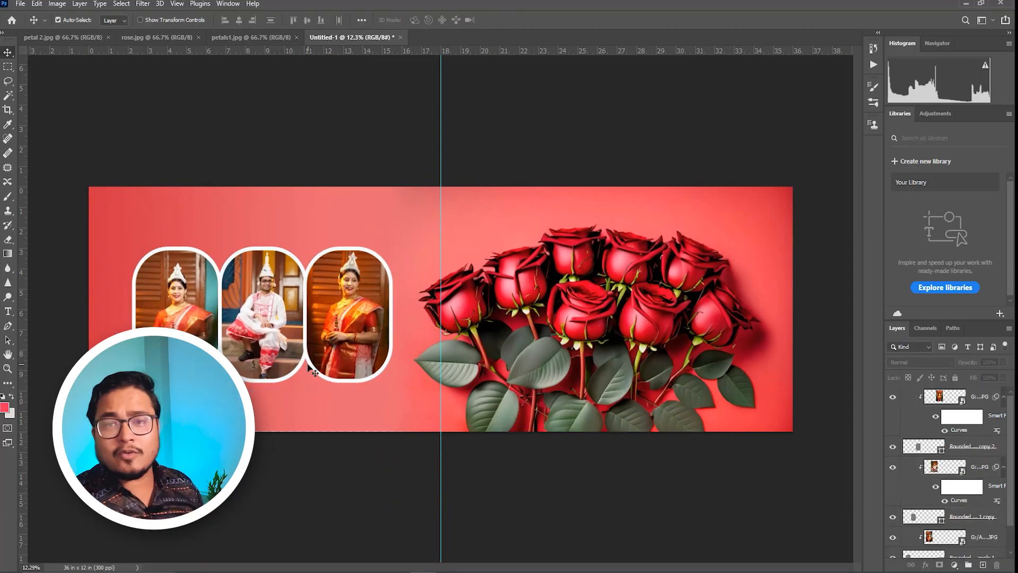
scroll(334, 352, "up", 10)
mouse_move(247, 272)
left_mouse_down()
mouse_move(361, 214)
mouse_move(287, 204)
left_mouse_up()
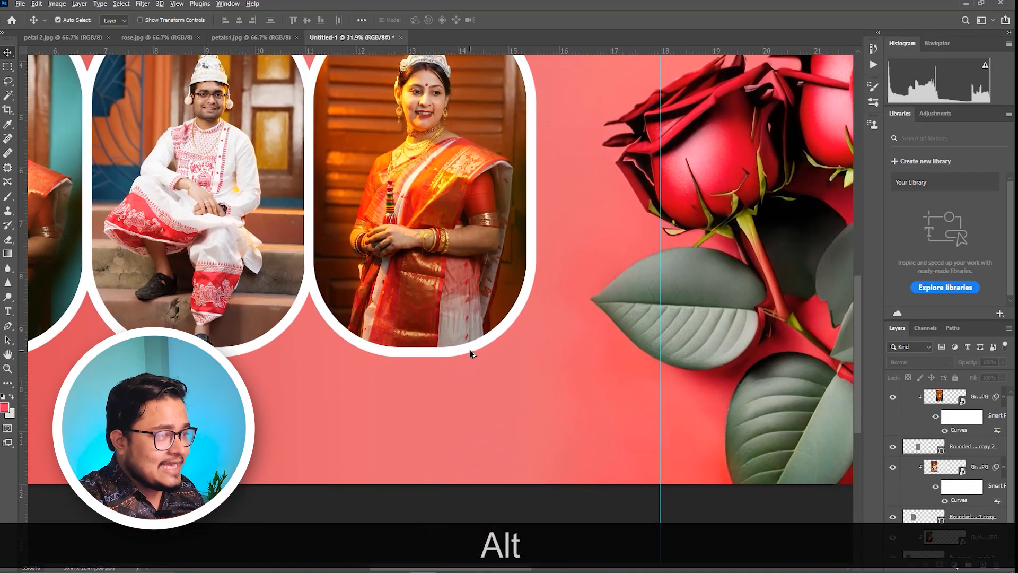
scroll(470, 352, "up", 3)
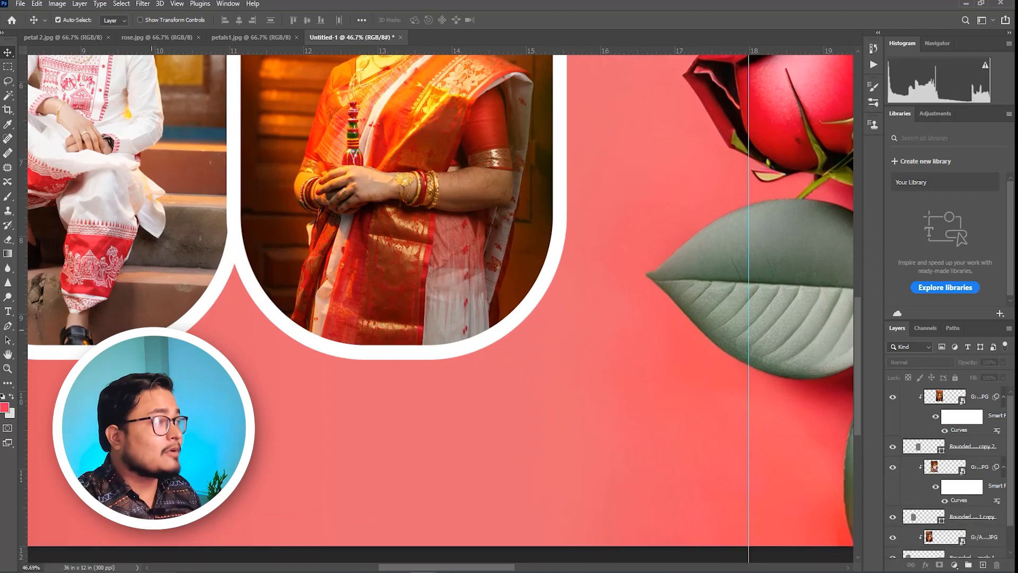
left_click_drag(253, 51, 252, 359)
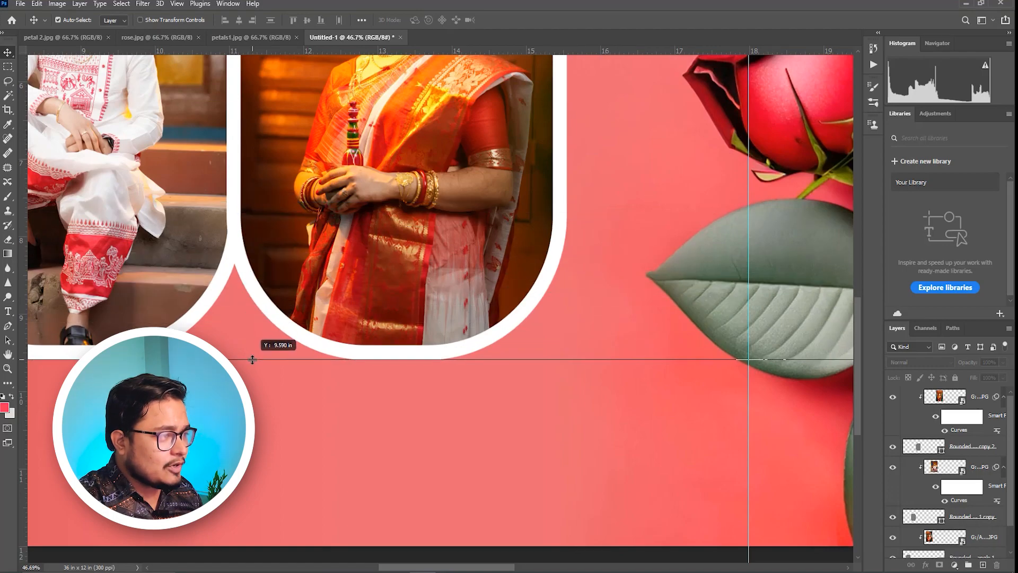
scroll(455, 352, "up", 10)
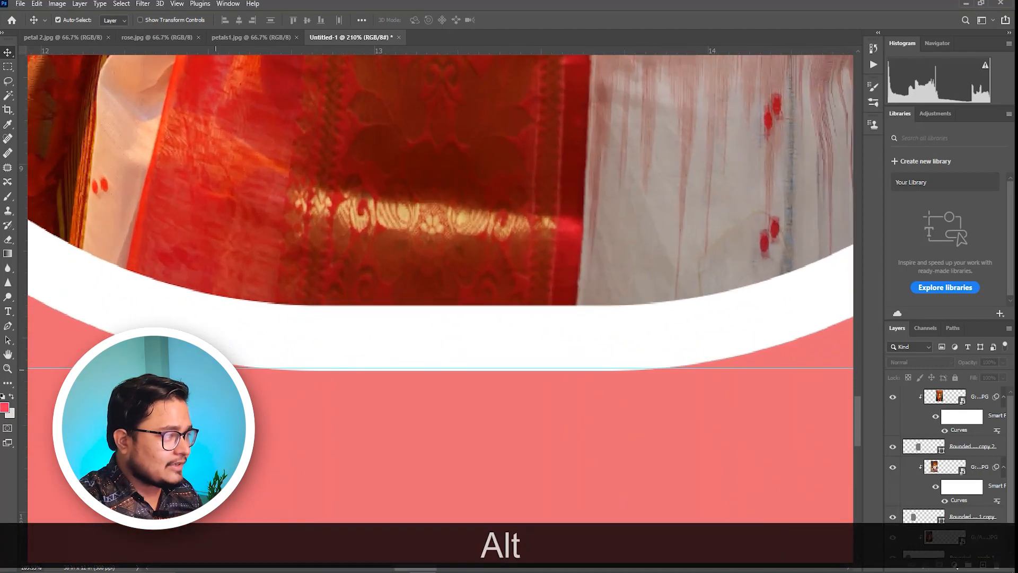
left_click_drag(223, 368, 214, 371)
Step: Add a vertical guide along the third frame's right outer edge and another about 1 inch farther right
scroll(463, 366, "down", 8)
left_click_drag(682, 219, 450, 276)
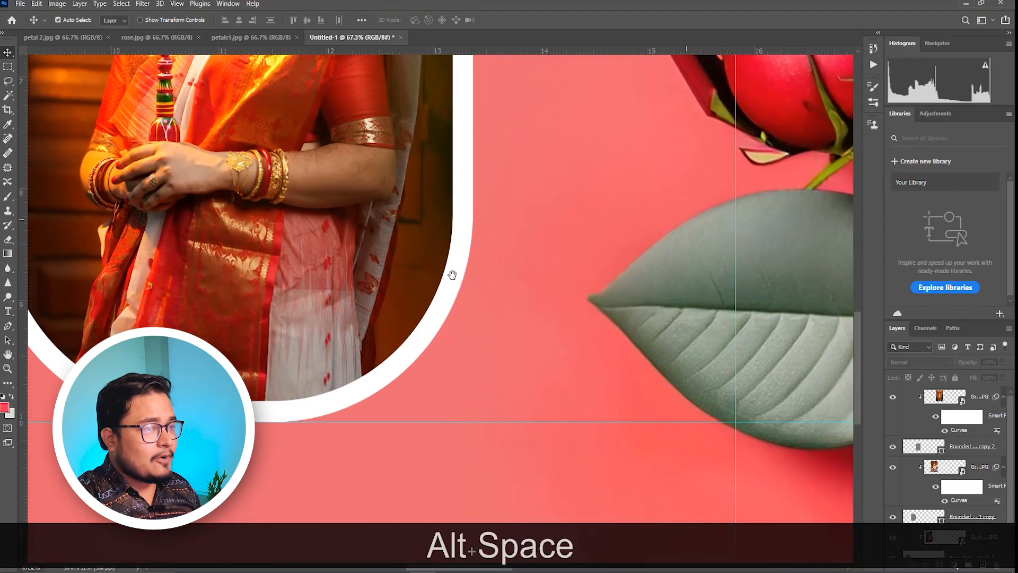
left_click_drag(18, 316, 471, 364)
left_click_drag(26, 378, 572, 377)
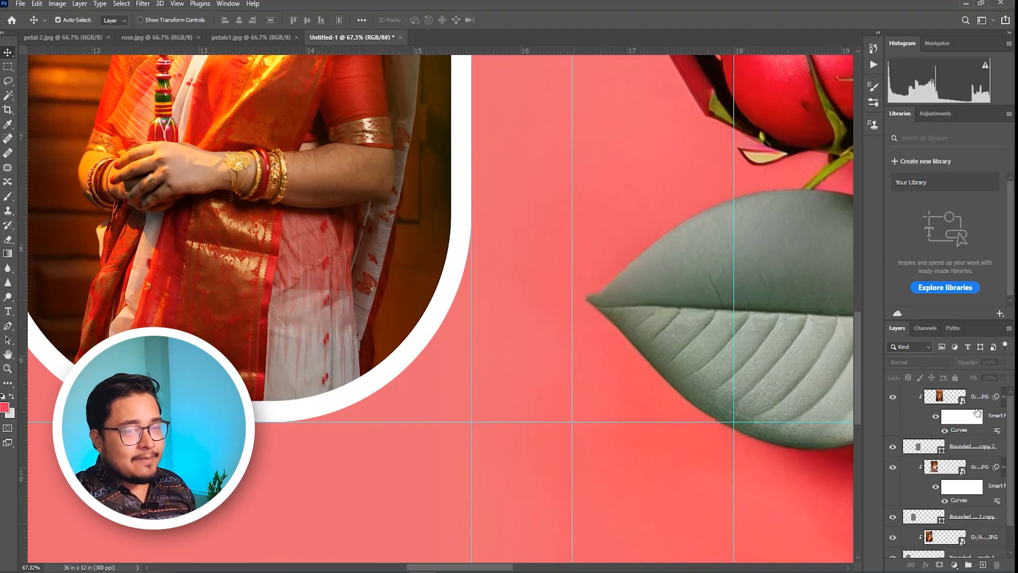
Step: On a new layer, draw a Pen path curving from the third frame's right edge to the guide intersection and back along its rounded corner
left_click(979, 397)
left_click(983, 565)
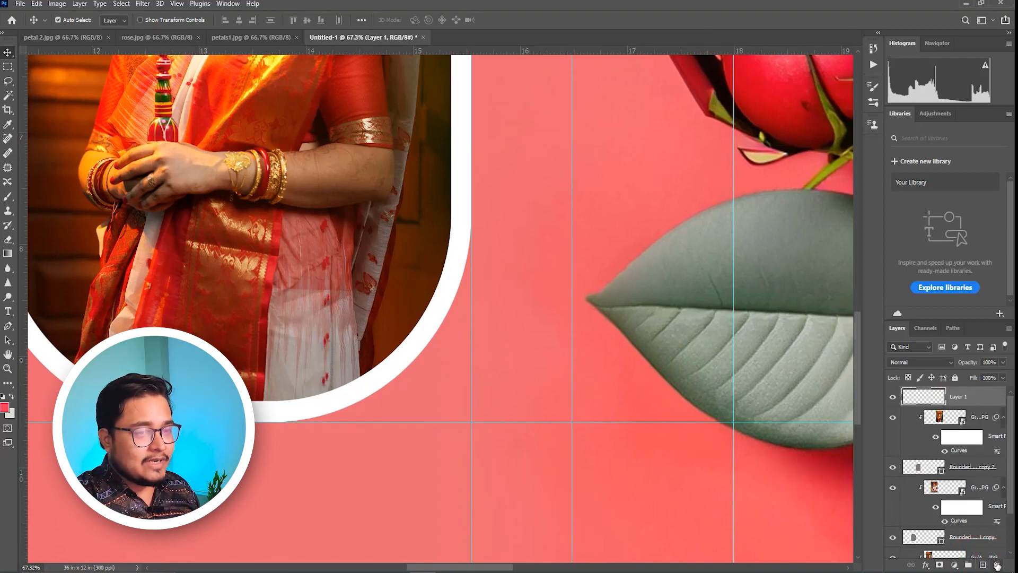
left_click(10, 327)
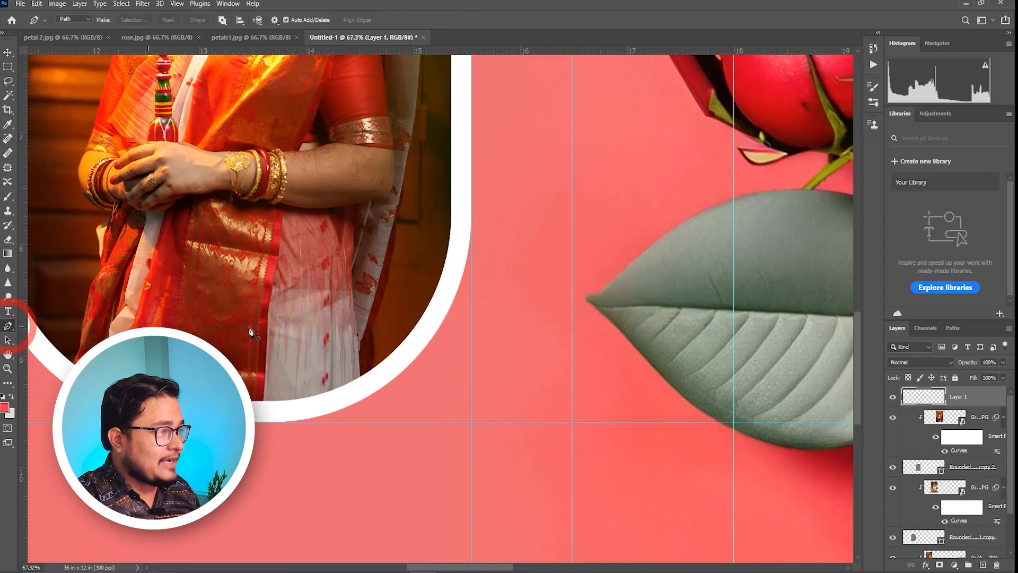
left_click(472, 224)
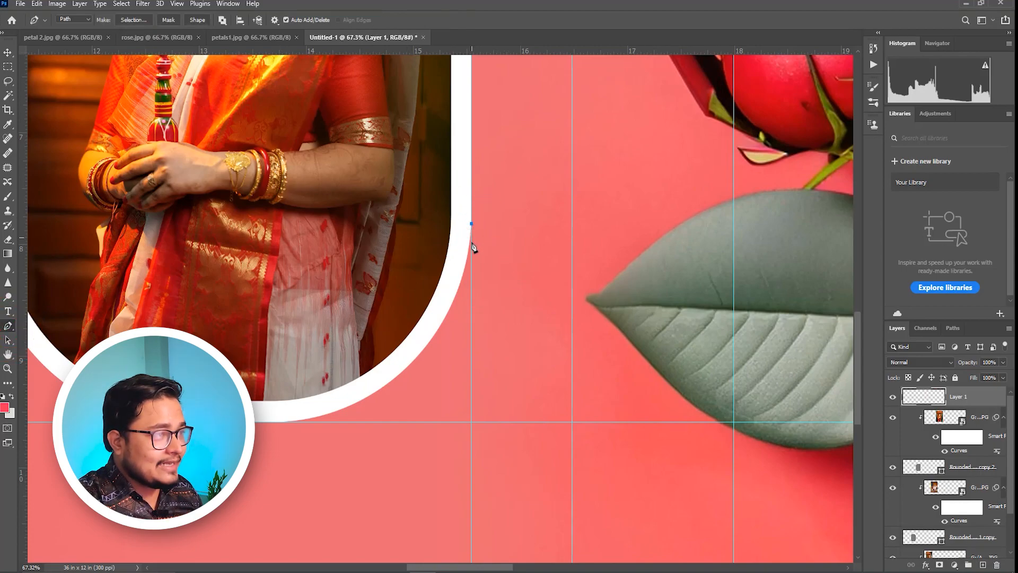
left_click_drag(572, 422, 686, 423)
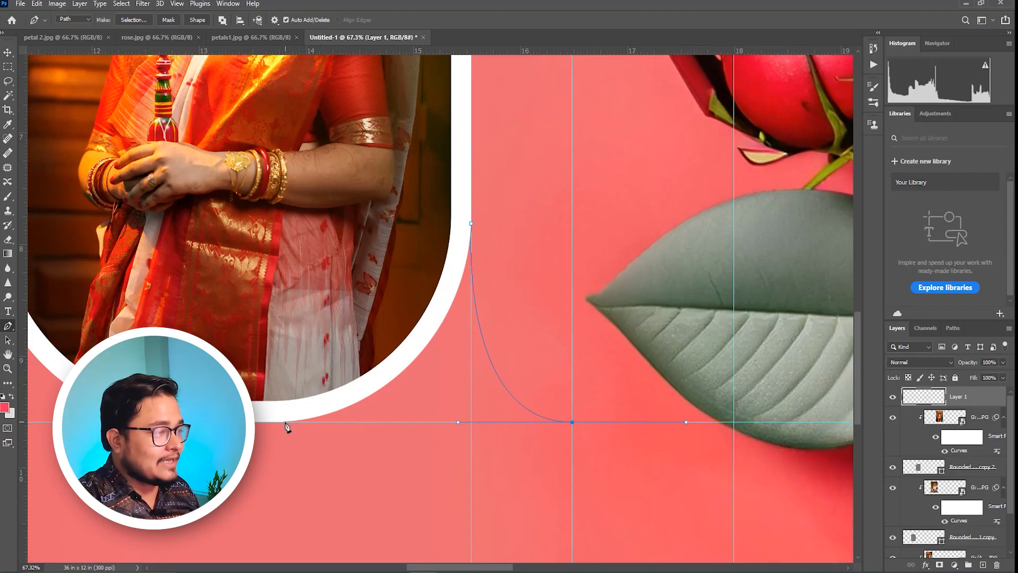
left_click(285, 423)
left_click(336, 402)
left_click(378, 376)
left_click(420, 341)
left_click(442, 289)
left_click(452, 242)
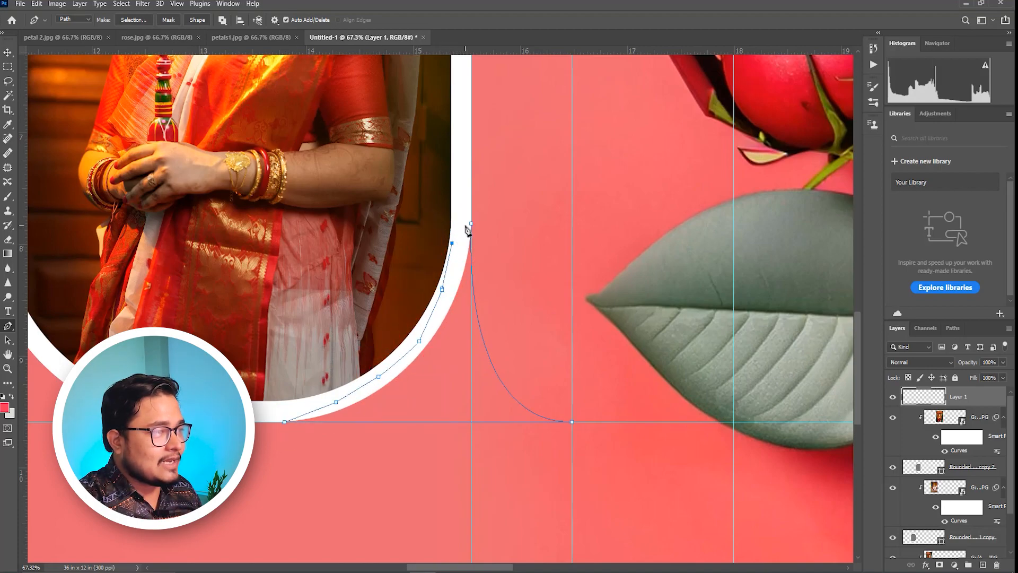
Step: Convert the path to a selection with 0 px feather, fill it with white (ffffff), and deselect
right_click(445, 343)
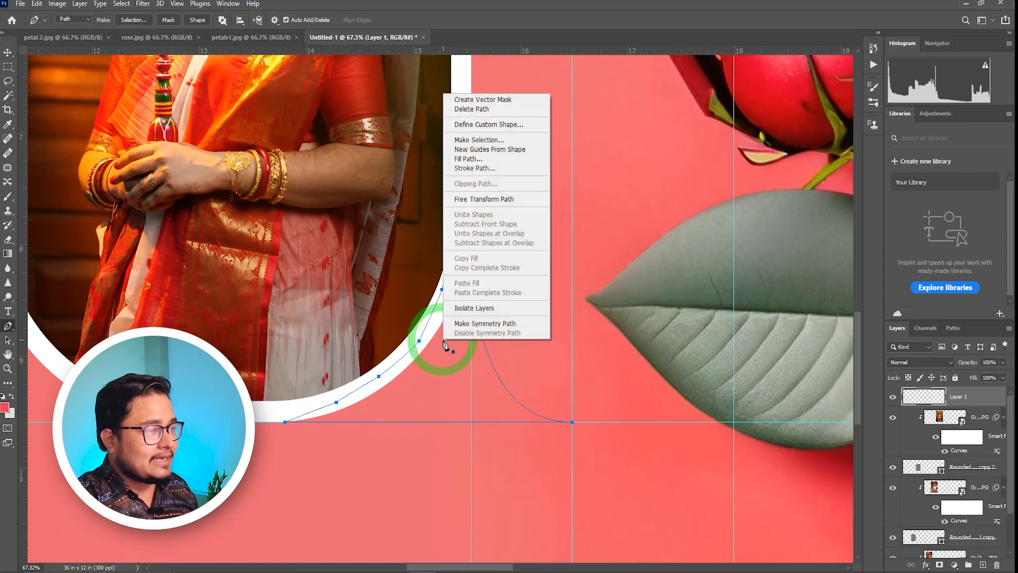
left_click(479, 140)
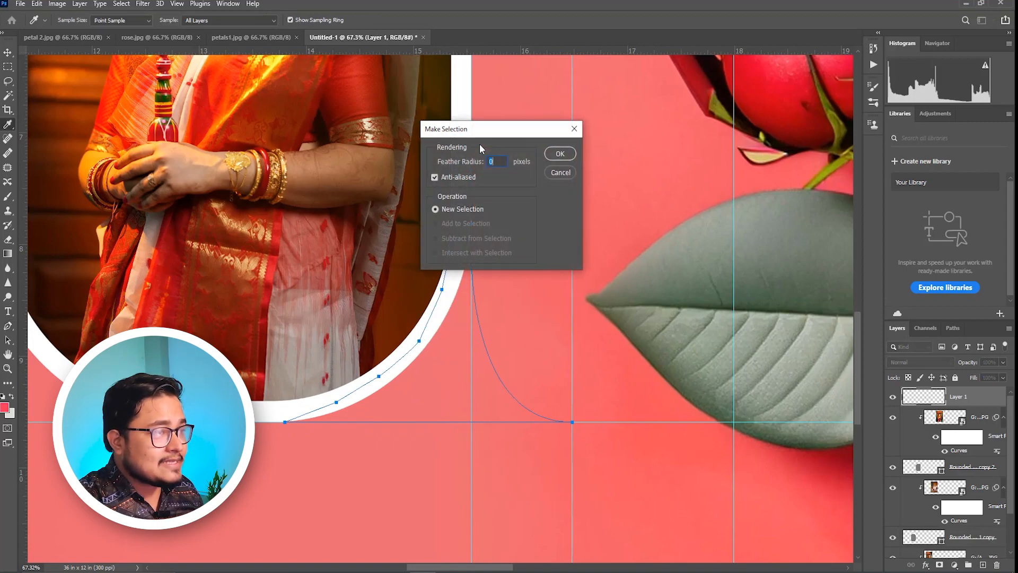
left_click(559, 154)
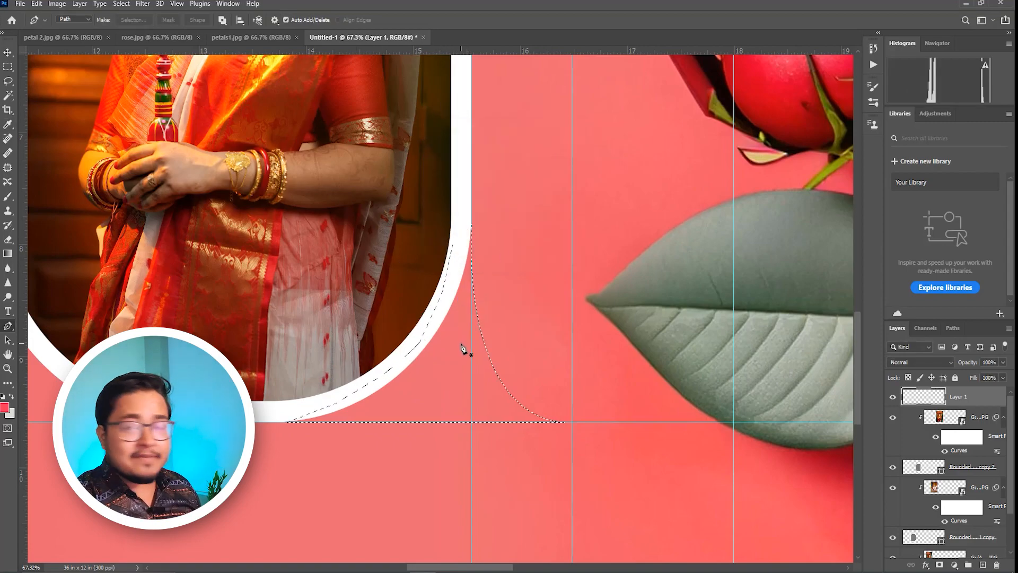
key("Escape")
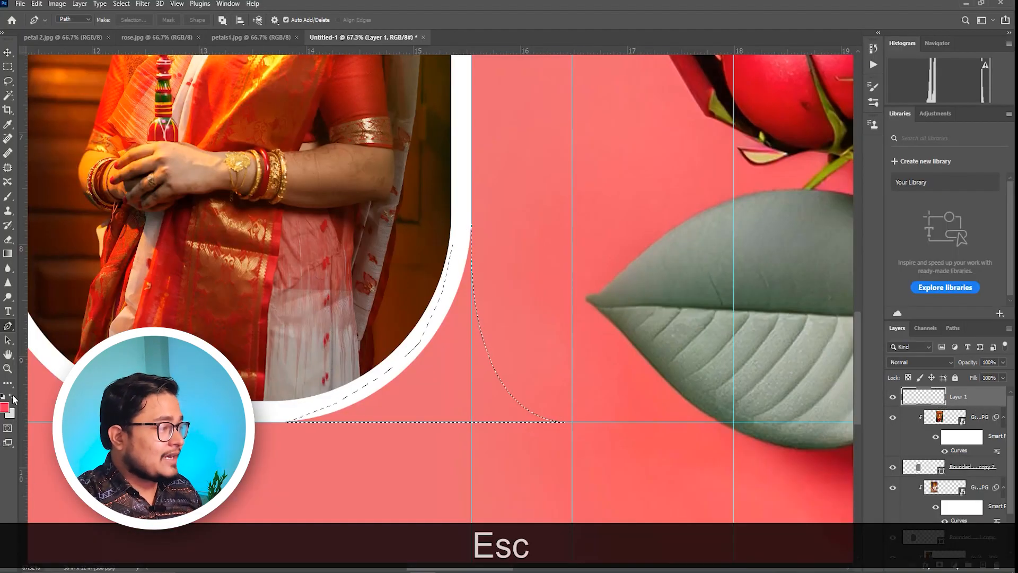
left_click(4, 408)
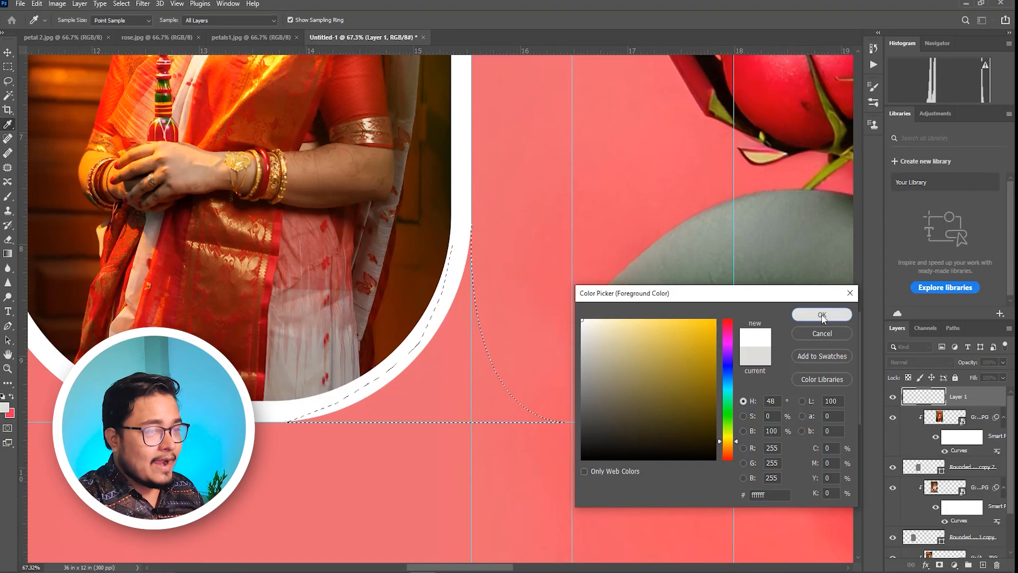
left_click(823, 314)
key("alt+BackSpace")
key("ctrl+d")
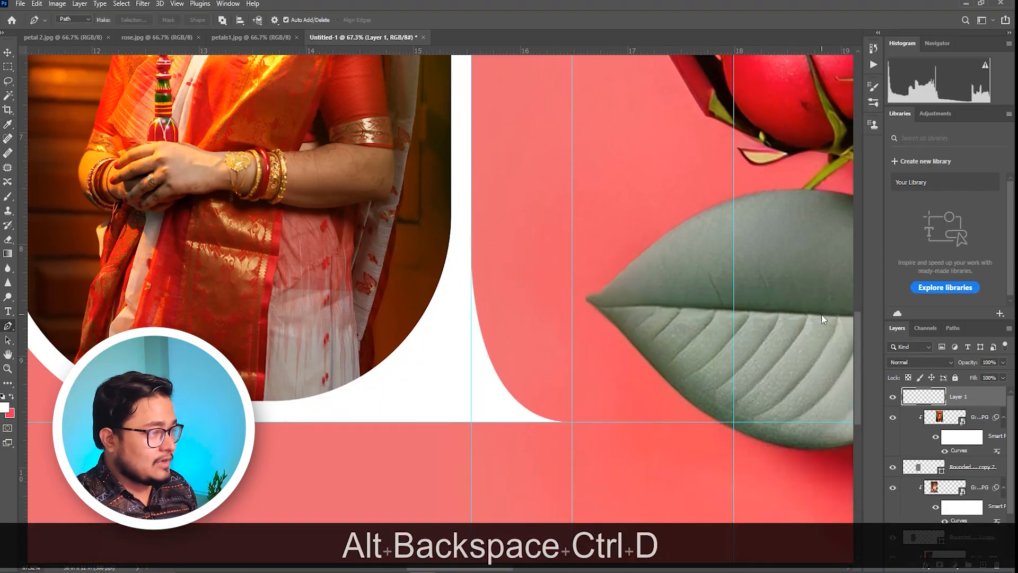
Step: Remove the horizontal guide and the two added vertical guides, keeping only the spread's centre guide
scroll(397, 386, "down", 6)
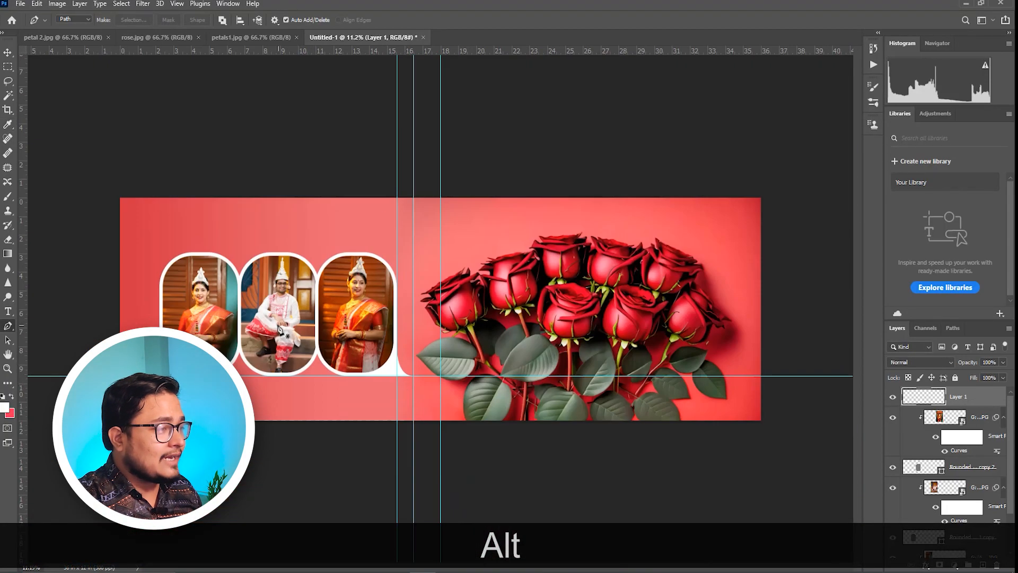
left_click(7, 52)
left_click_drag(398, 189, 10, 186)
left_click_drag(413, 185, 8, 181)
left_click_drag(241, 375, 340, 8)
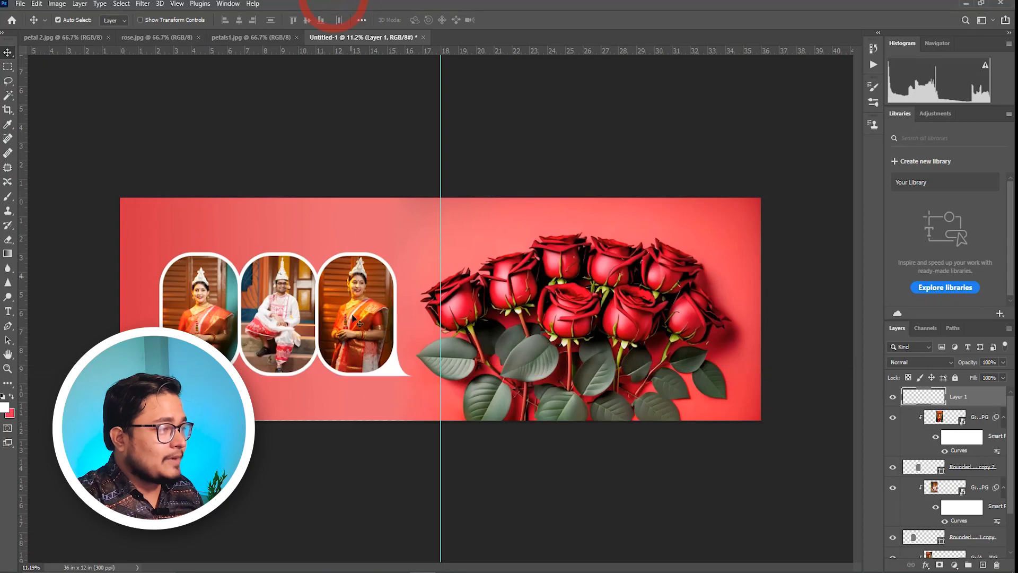
Step: Duplicate the white corner flare and move the copy to the first frame's lower-left corner
scroll(347, 411, "up", 3)
left_click_drag(311, 380, 376, 377)
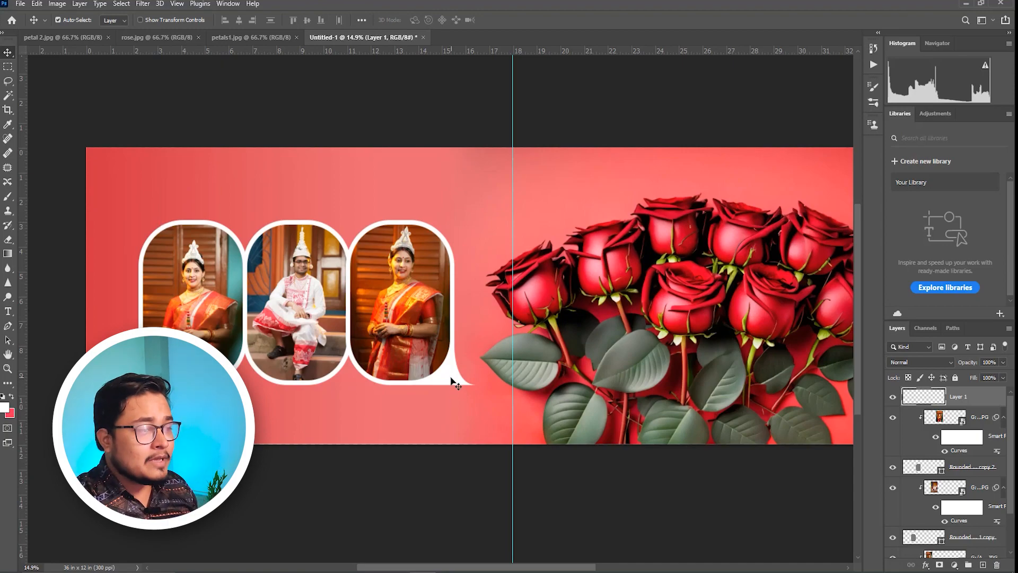
left_click_drag(454, 382, 295, 427)
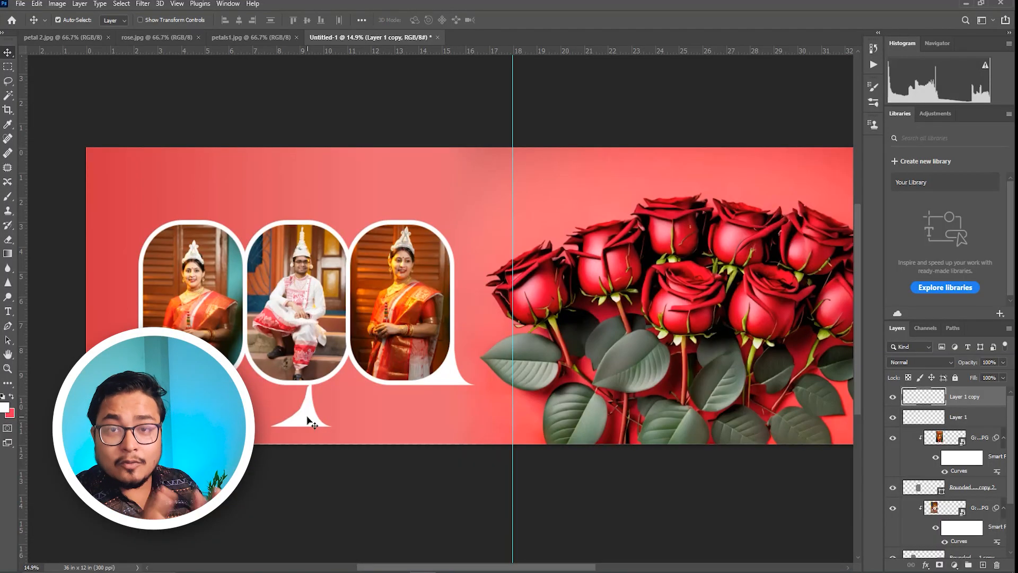
scroll(307, 419, "up", 2)
left_click_drag(325, 366, 441, 364)
left_click_drag(430, 409, 172, 347)
Step: Flip the copied flare horizontally and fit it against the first frame's lower-left corner
key("ctrl+t")
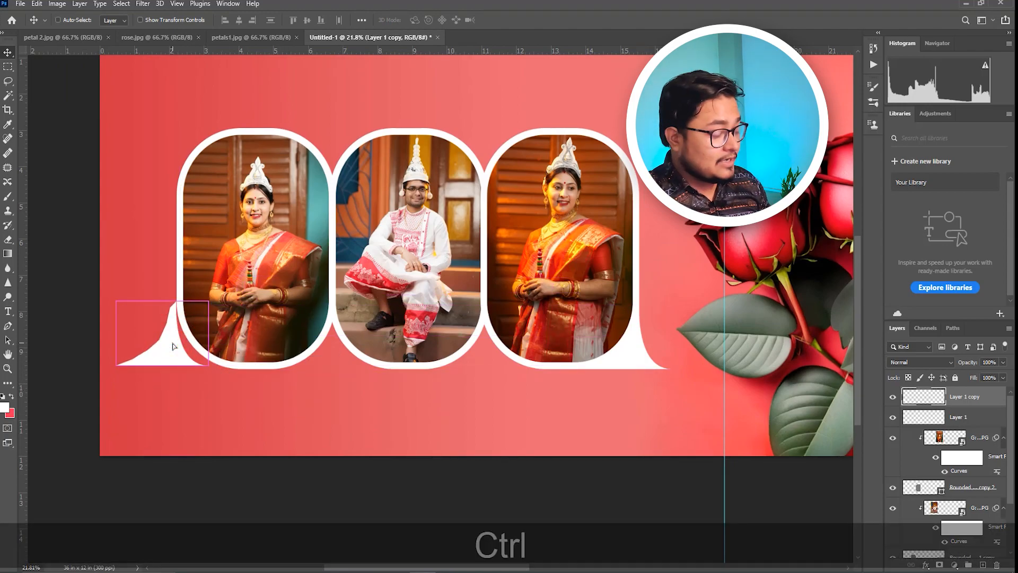
right_click(169, 339)
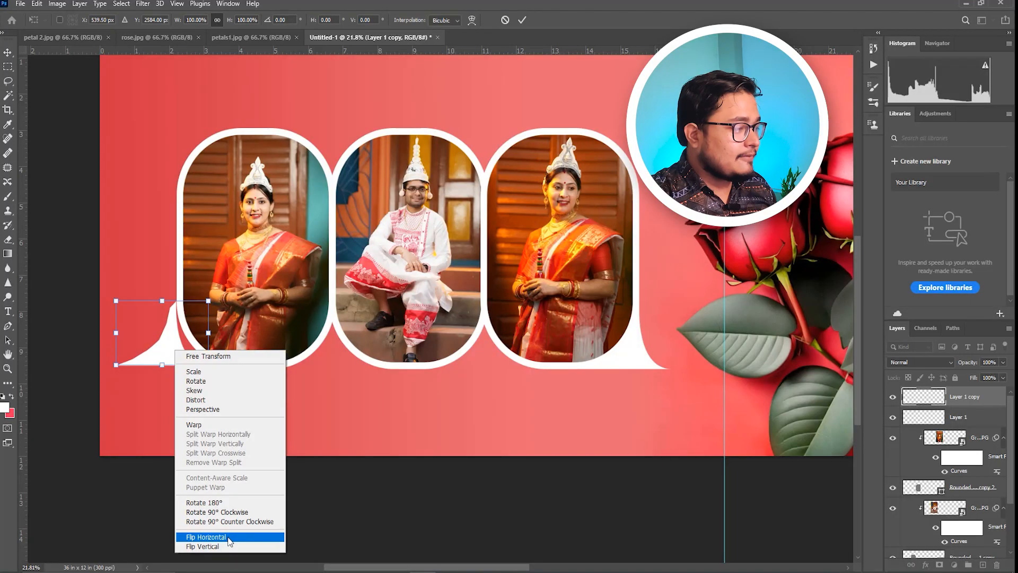
left_click(228, 537)
left_click_drag(169, 326, 191, 336)
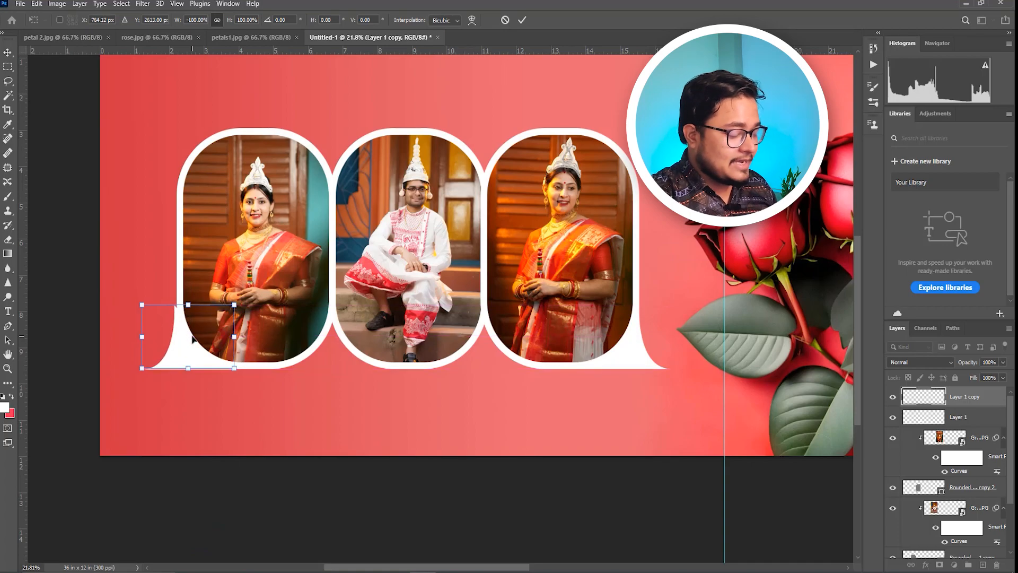
key("Return")
Step: Nudge the flipped flare slightly right so it joins the first frame's white stroke seamlessly
key("Right")
key("Right")
key("Right")
key("Right")
key("Right")
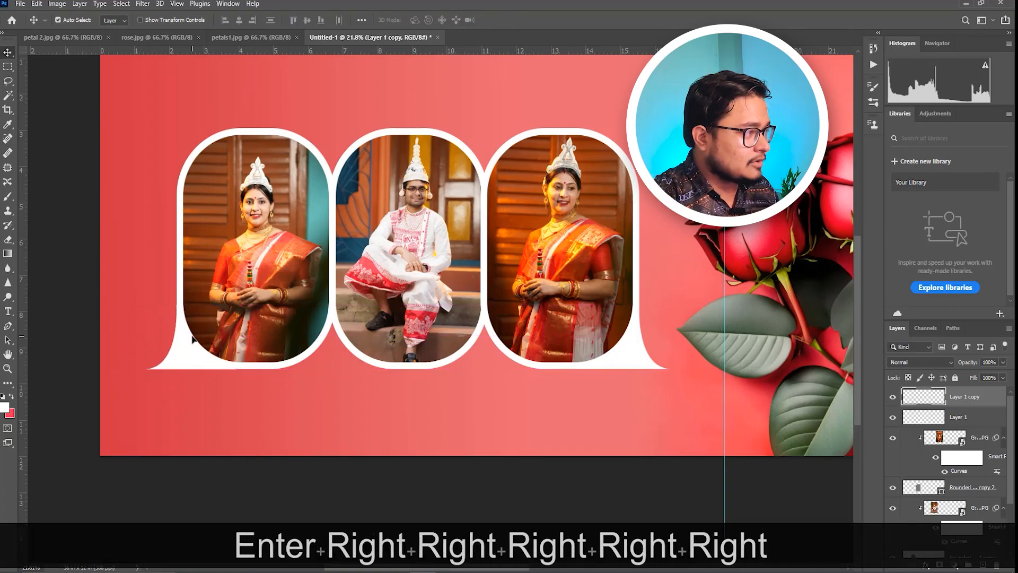
key("Up")
key("Down")
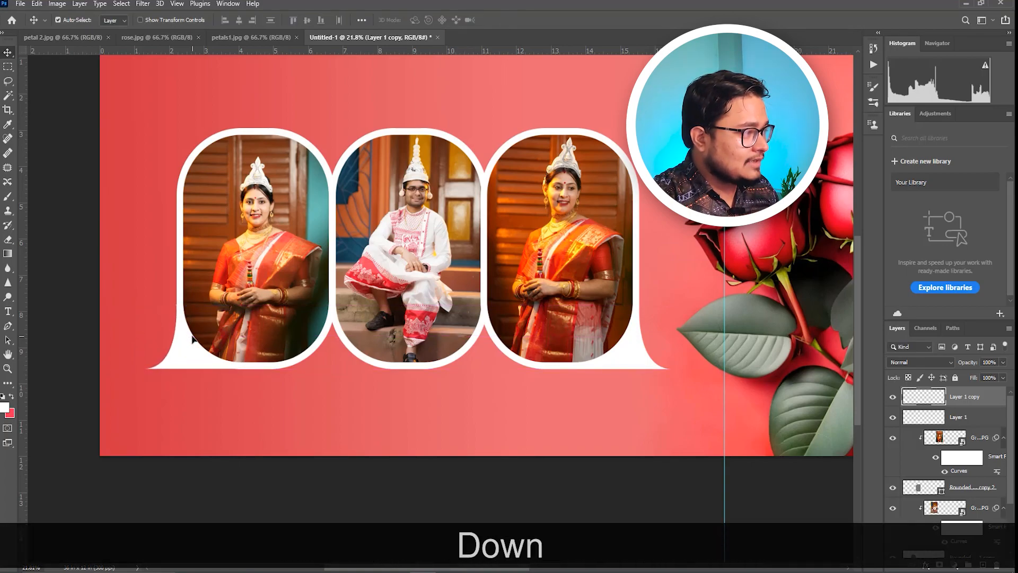
scroll(192, 339, "down", 4)
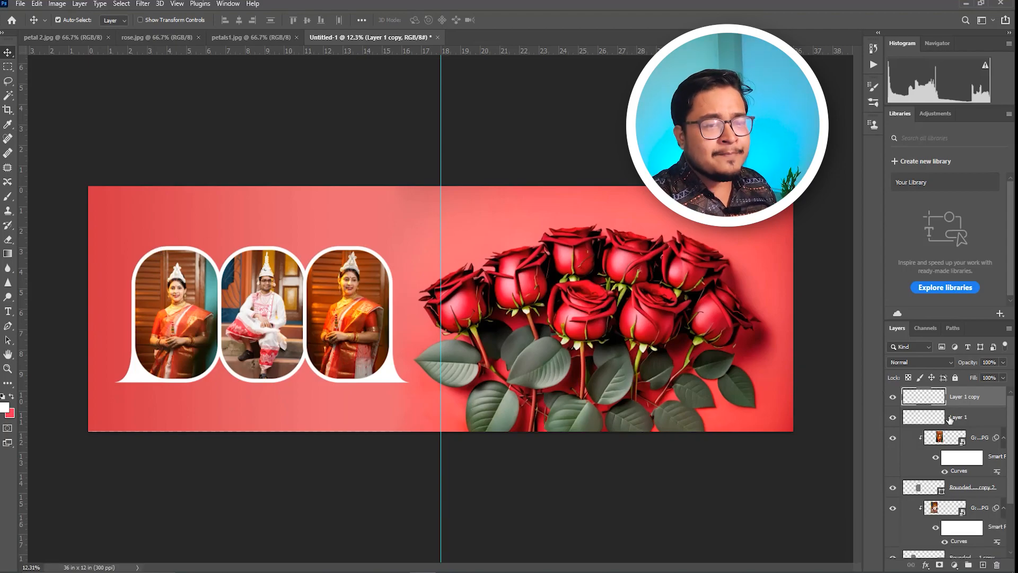
Step: Create a new layer above the flares and choose the 2400 px decorative border brush for the Brush tool
left_click(984, 565)
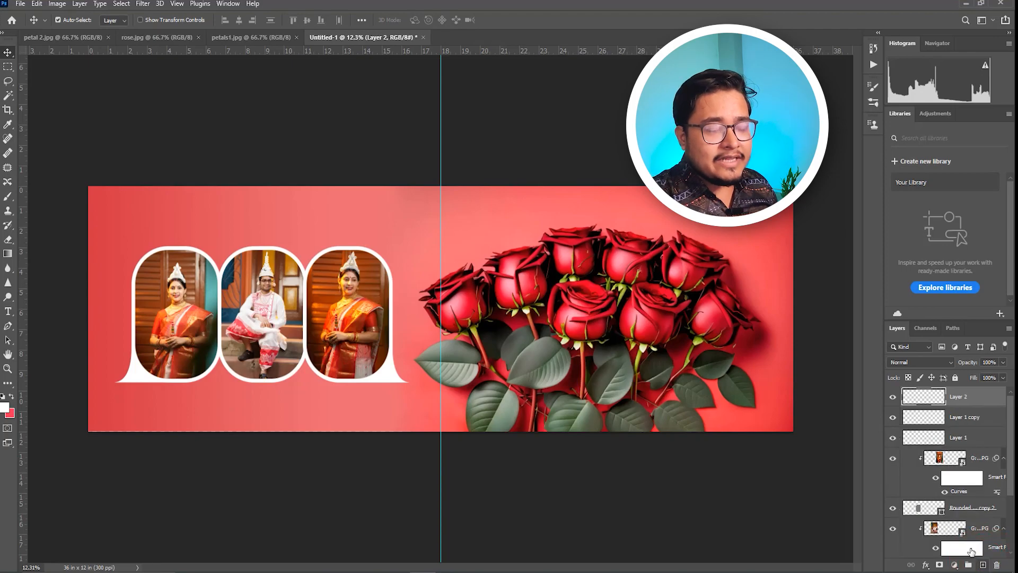
left_click(7, 196)
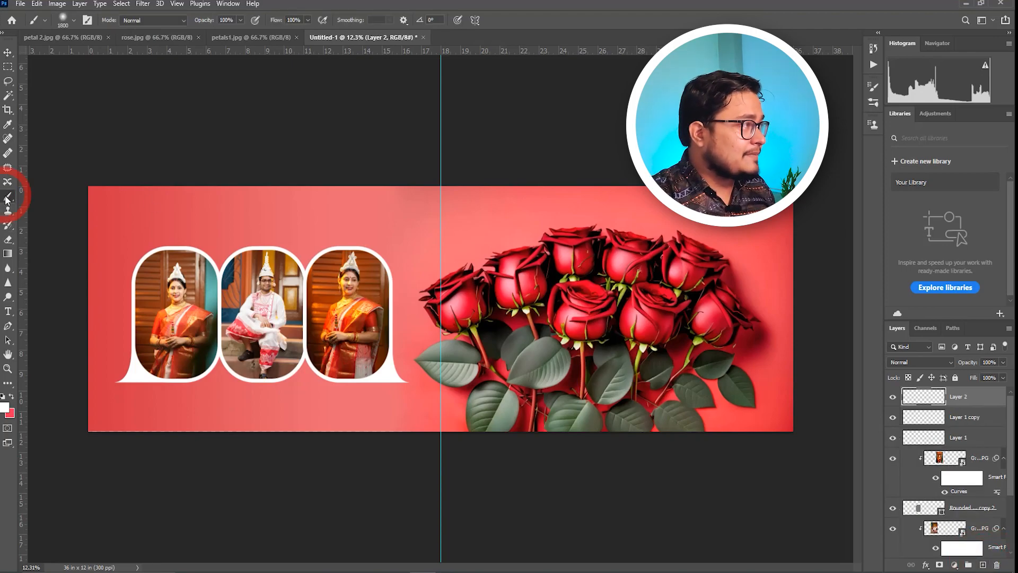
left_click(74, 21)
left_click_drag(125, 179, 125, 143)
scroll(79, 176, "down", 7)
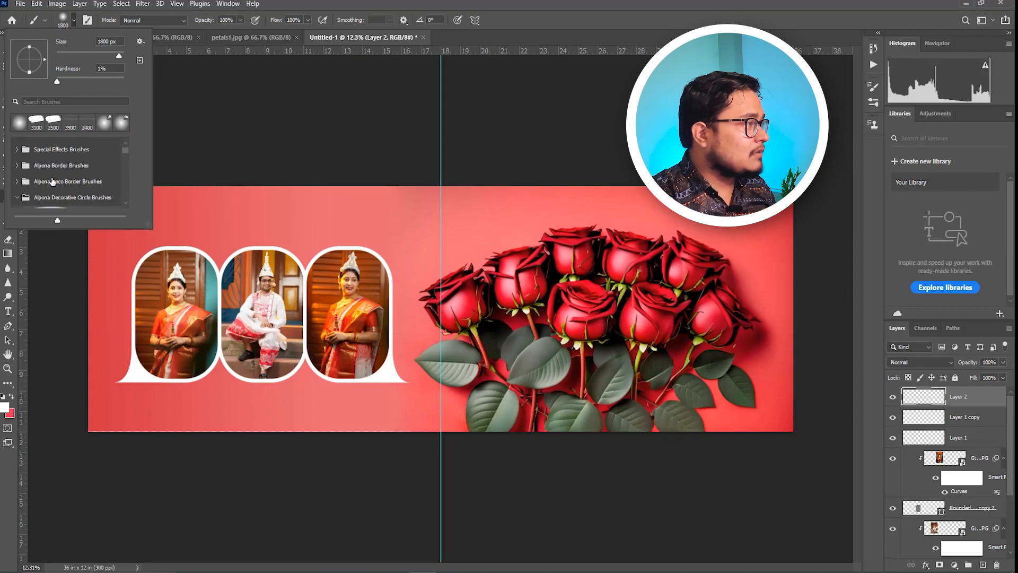
scroll(68, 187, "up", 3)
scroll(67, 184, "up", 3)
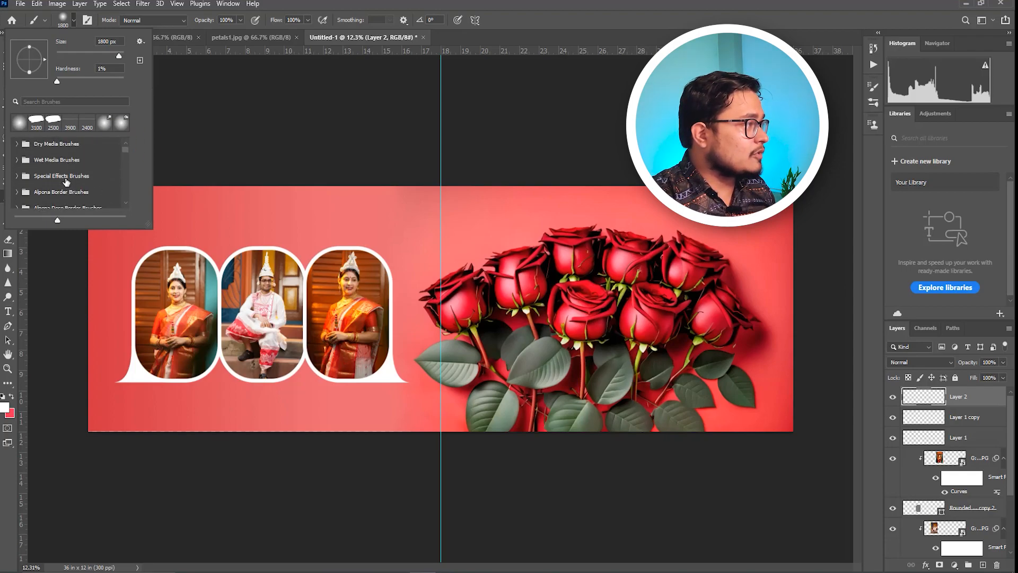
left_click(87, 123)
left_click(492, 37)
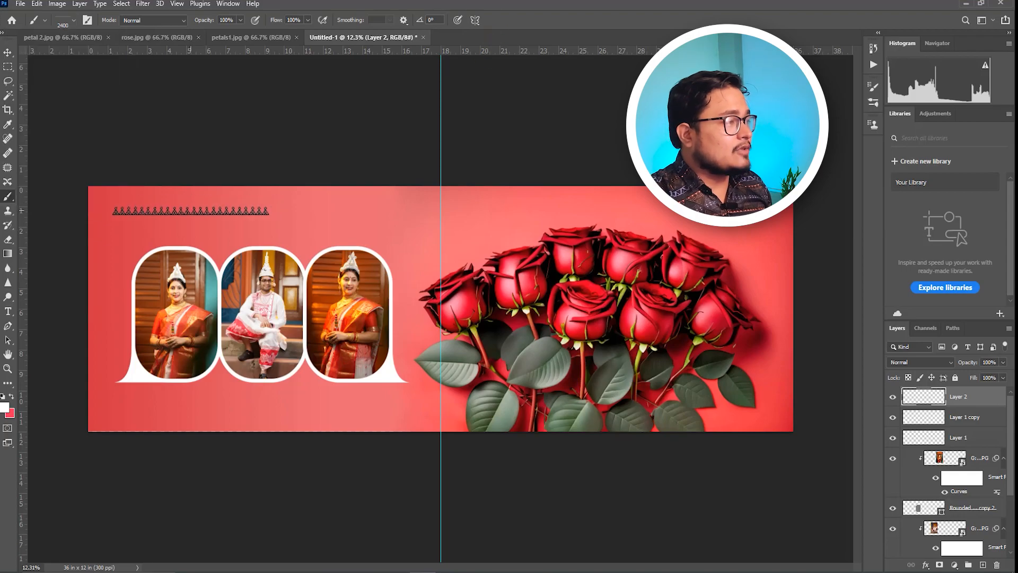
Step: Enlarge the border brush to 3500 px and stamp the white border strip along the spread's upper-left edge
key("bracketright")
key("bracketright")
key("bracketright")
key("bracketright")
key("bracketright")
key("bracketright")
key("bracketright")
key("bracketright")
key("bracketright")
key("bracketright")
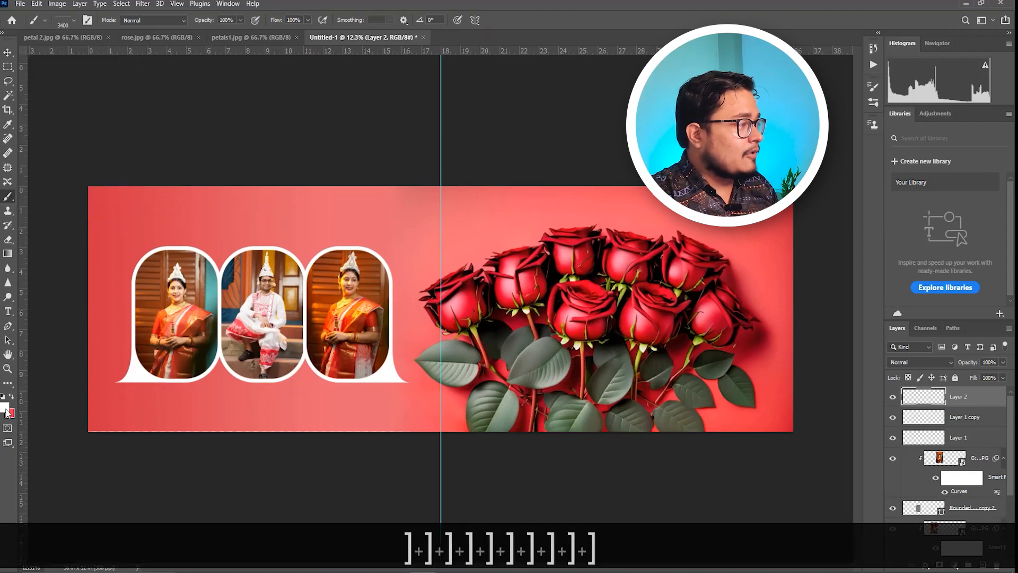
left_click(204, 202)
key("bracketright")
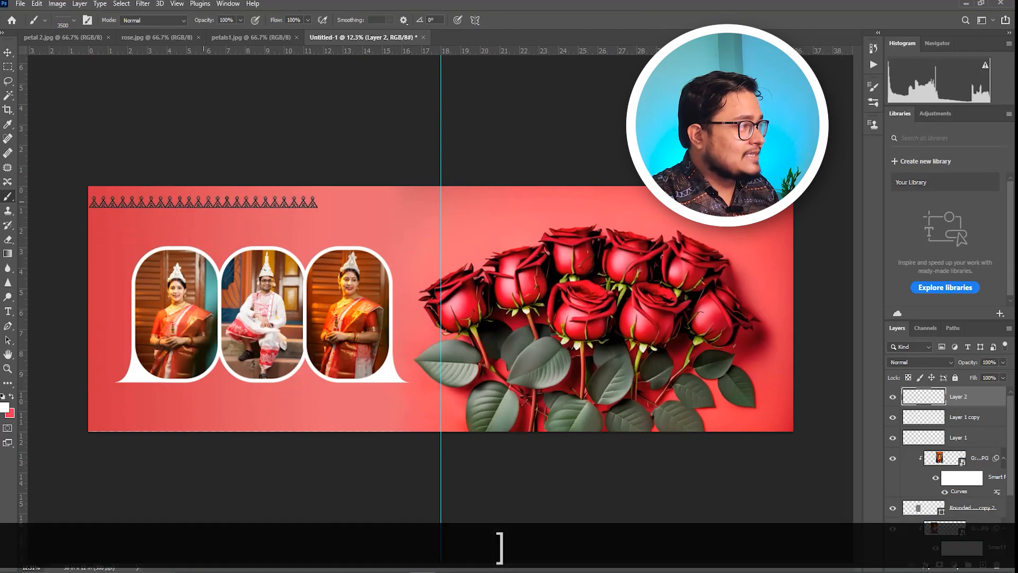
left_click(202, 202)
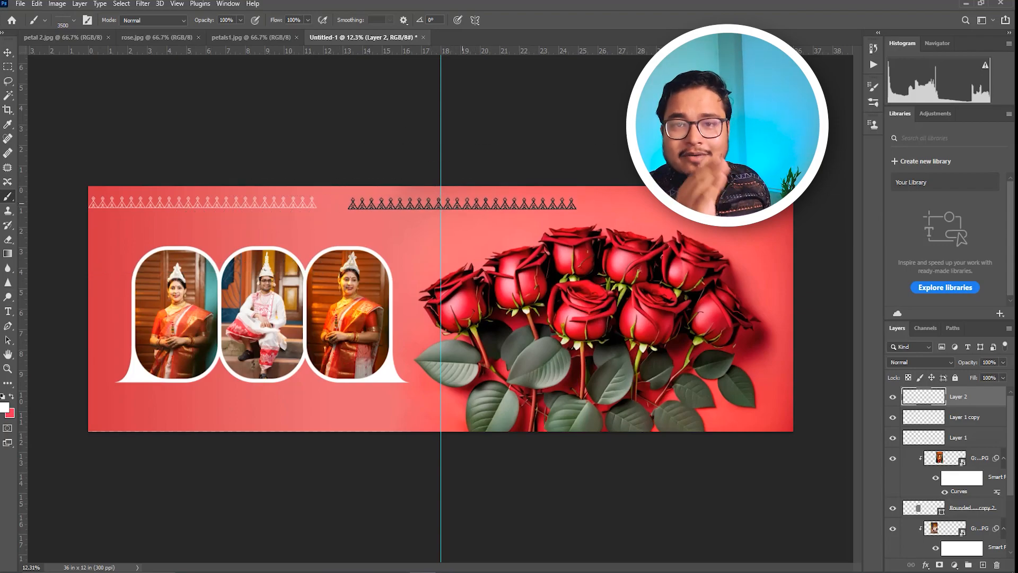
Step: Duplicate the border strip and move the copy right so it continues the first strip end to end
key("ctrl+j")
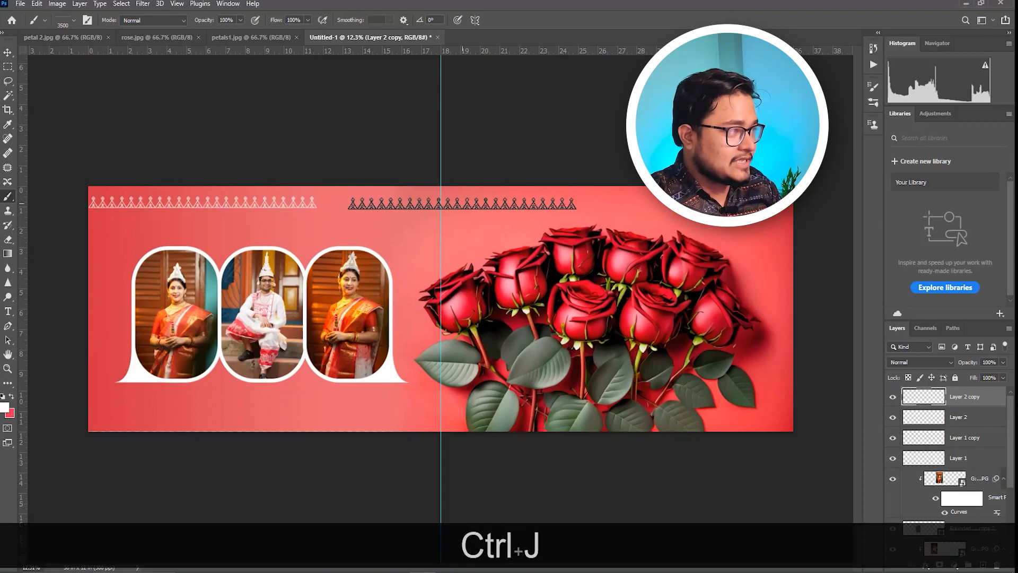
key("v")
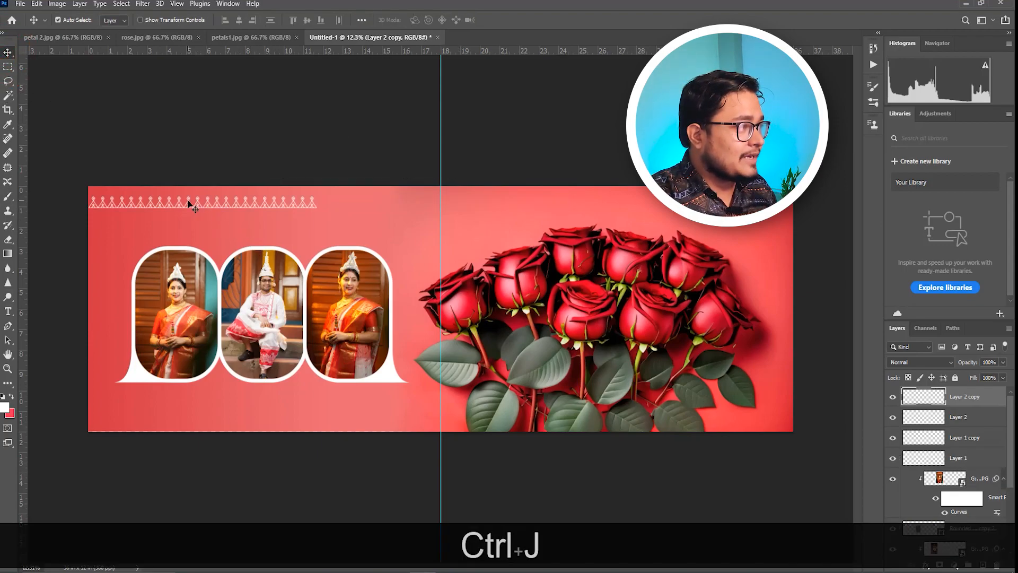
left_click_drag(191, 205, 361, 204)
key("ctrl+z")
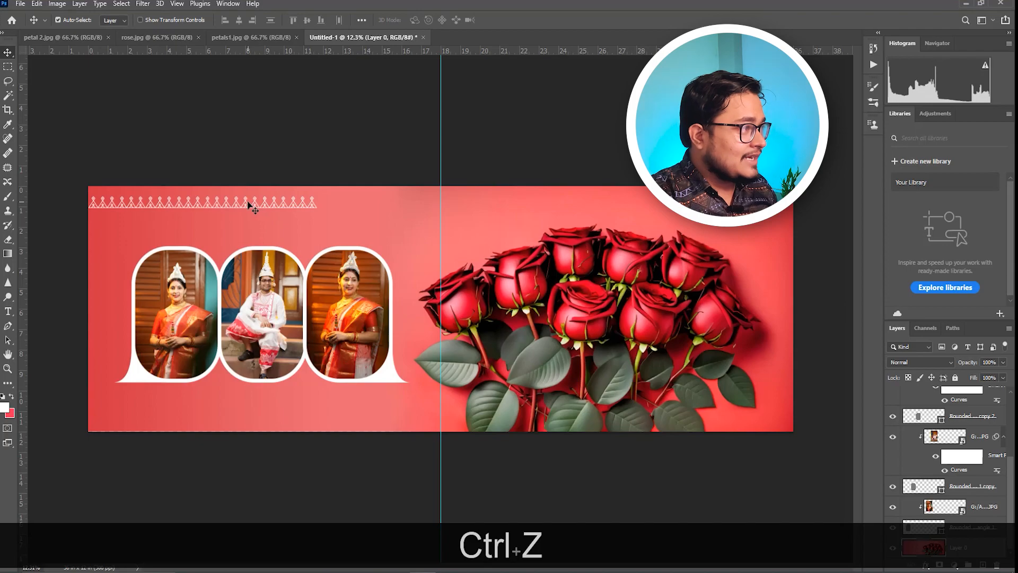
left_click_drag(249, 203, 474, 205)
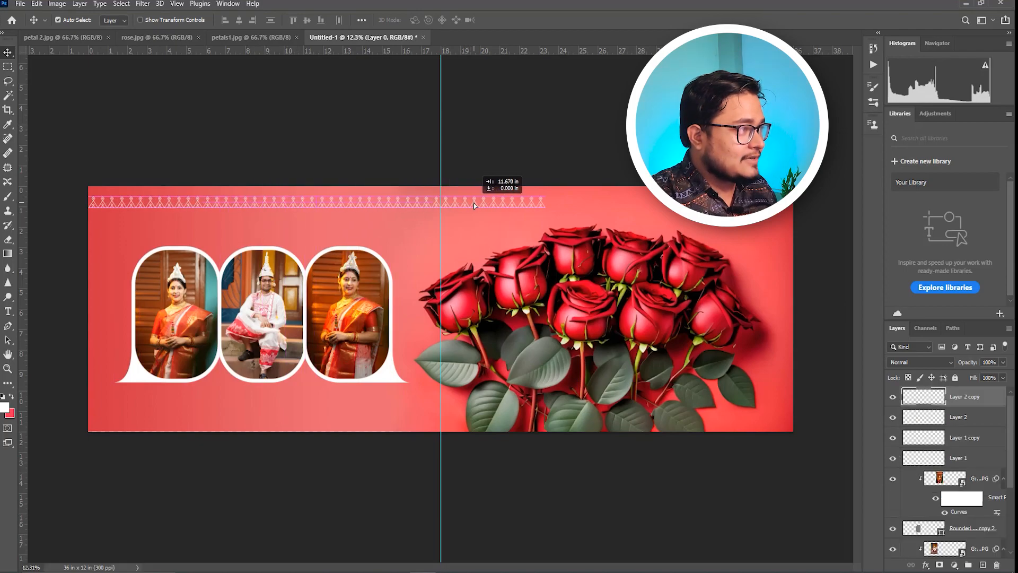
Step: Add another copy of the border strip to the right end and nudge it down level with the row
key("ctrl+j")
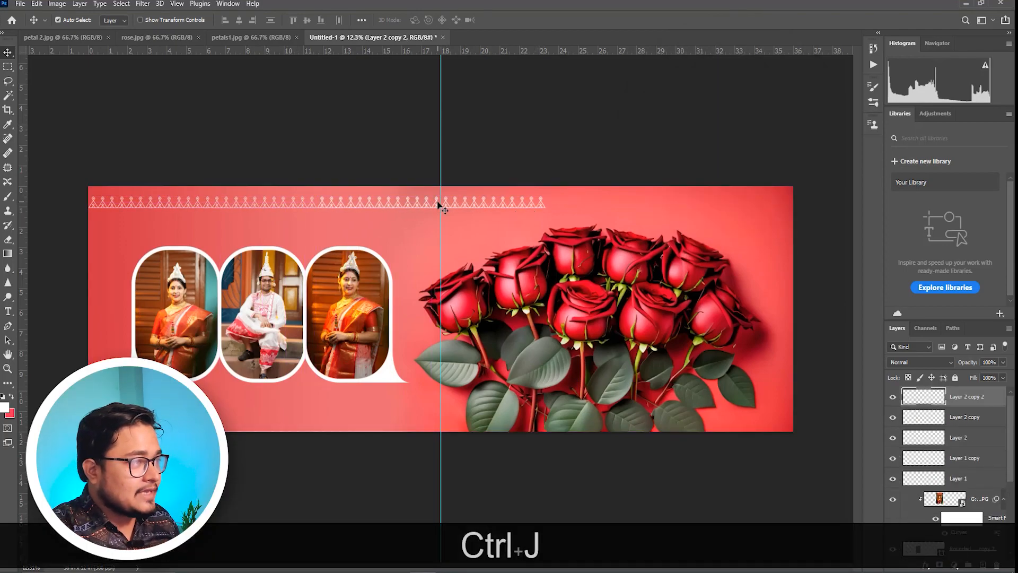
left_click_drag(438, 203, 664, 202)
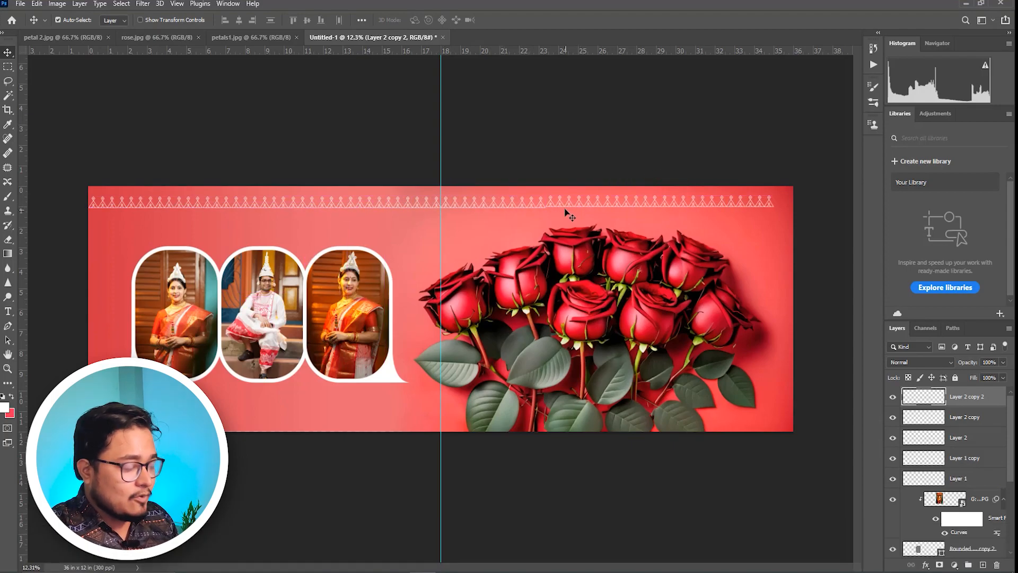
scroll(557, 211, "up", 3)
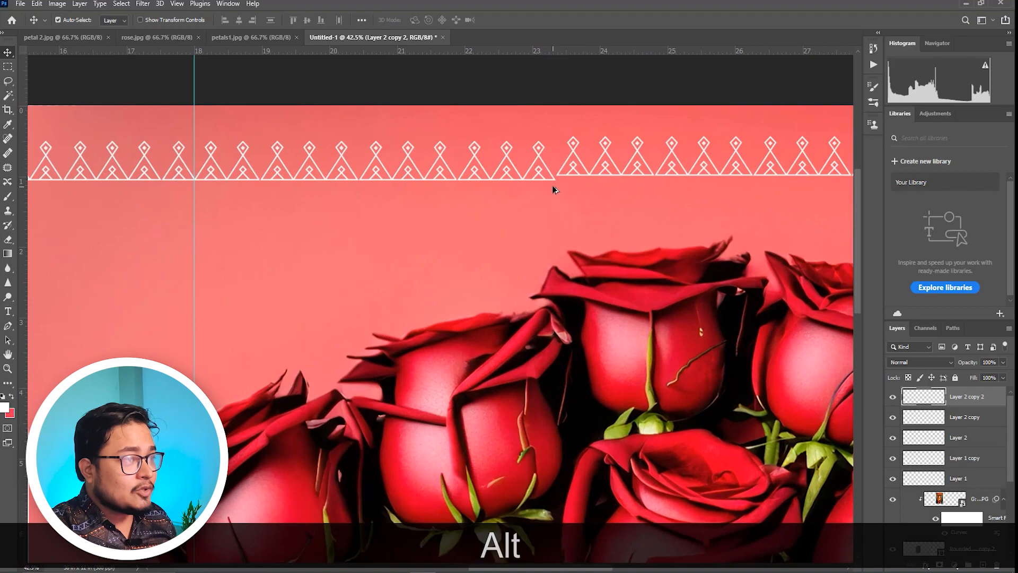
scroll(586, 182, "down", 4)
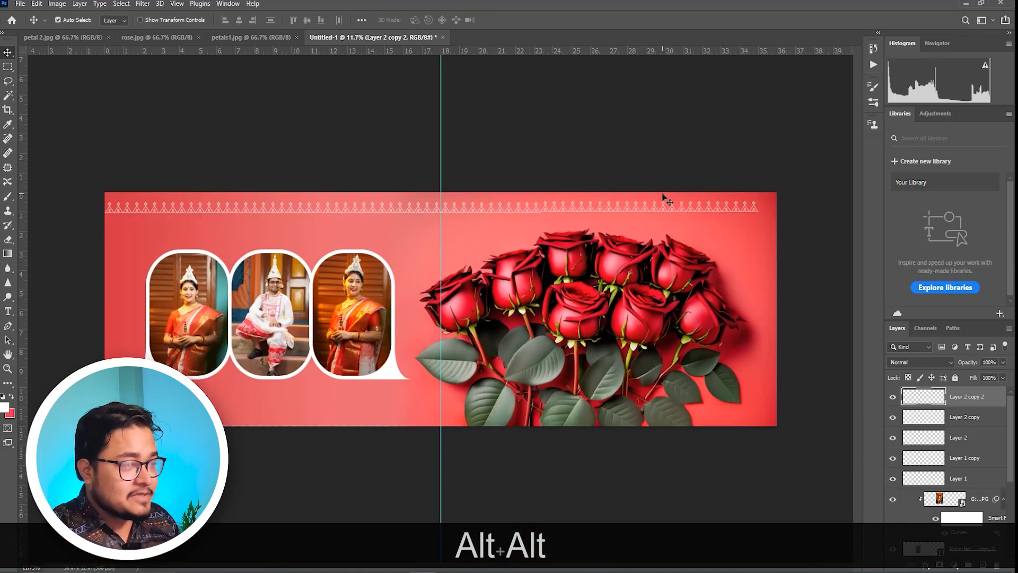
key("Down")
key("Down")
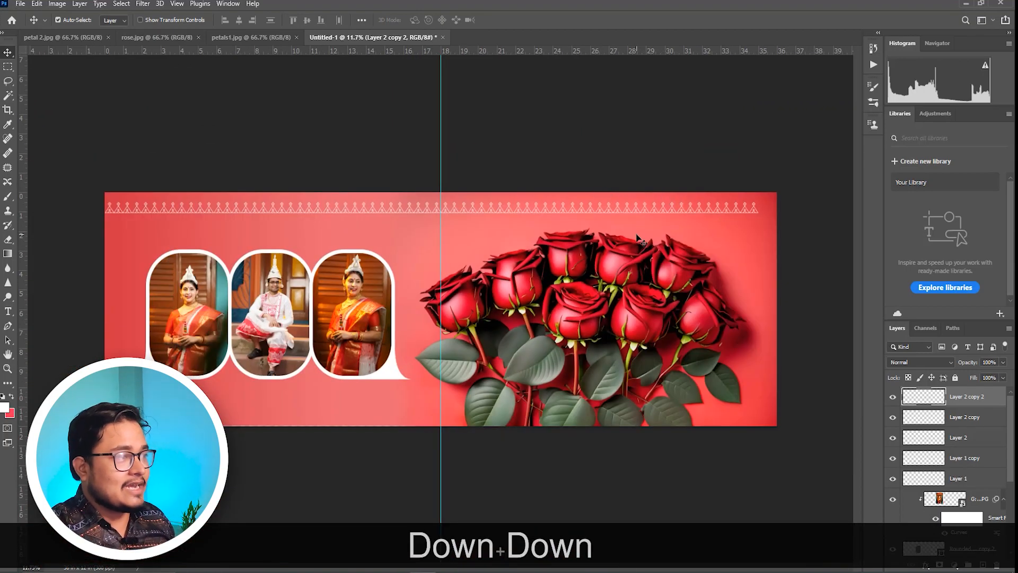
Step: Duplicate the border strip once more and fit it so the row reaches the spread's right edge
key("ctrl+j")
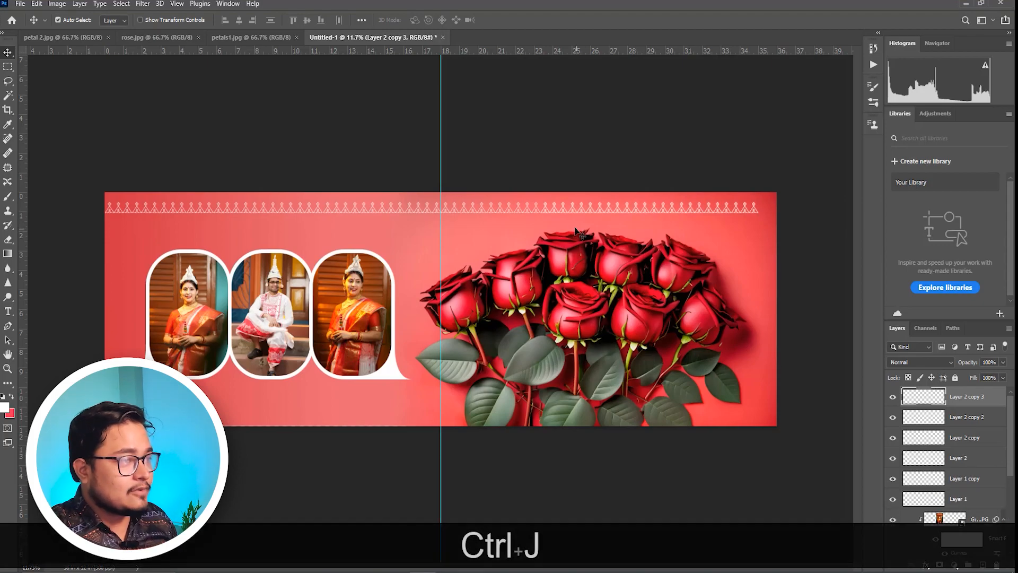
left_click_drag(549, 210, 766, 207)
key("Left")
key("Left")
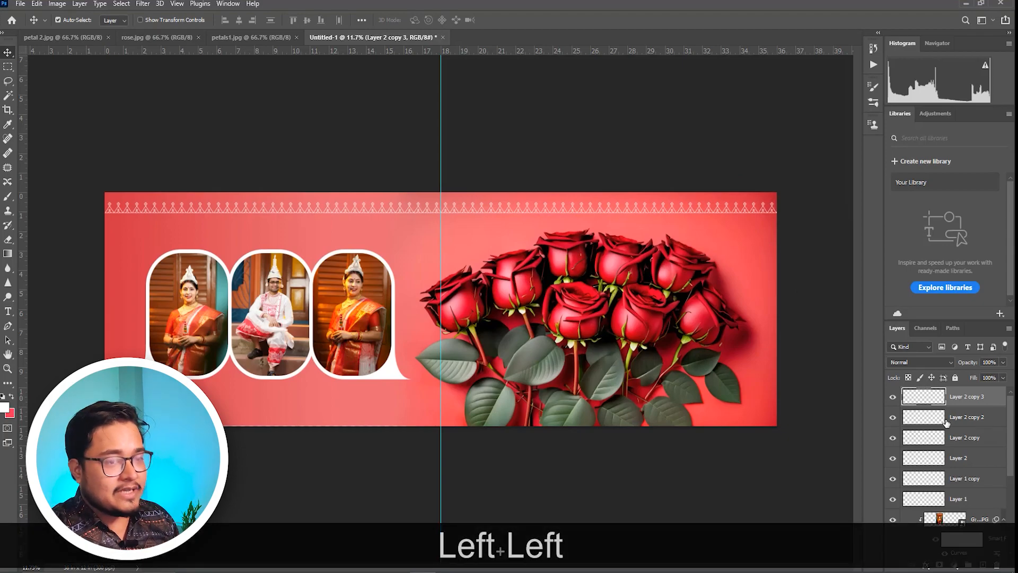
Step: Merge the four border strip layers into one layer and toggle its visibility to check it
key("ctrl+e")
key("ctrl+e")
key("ctrl+e")
left_click(891, 398)
left_click(892, 398)
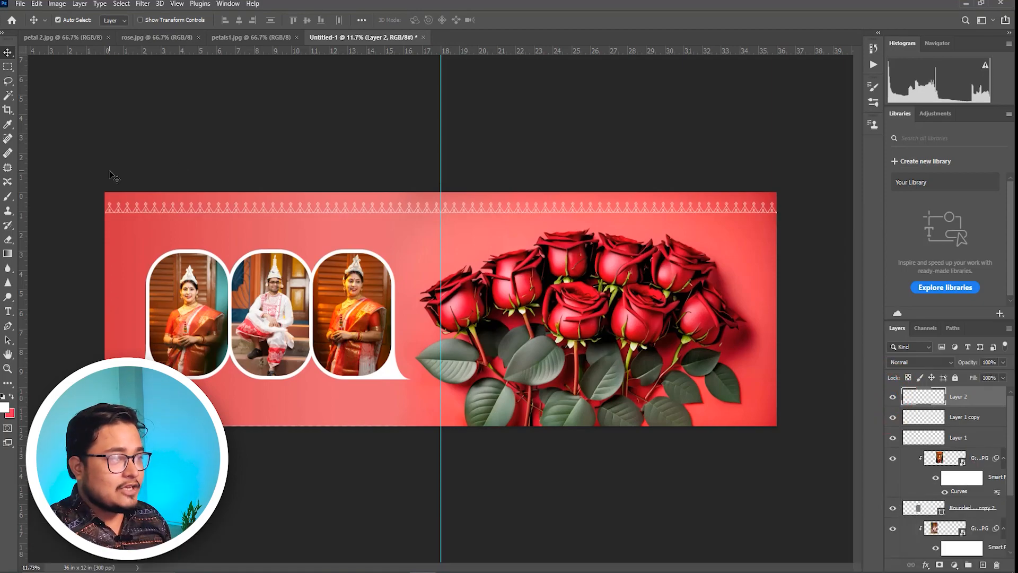
Step: Flip the merged border strip vertically so its motifs hang downwards
key("ctrl+t")
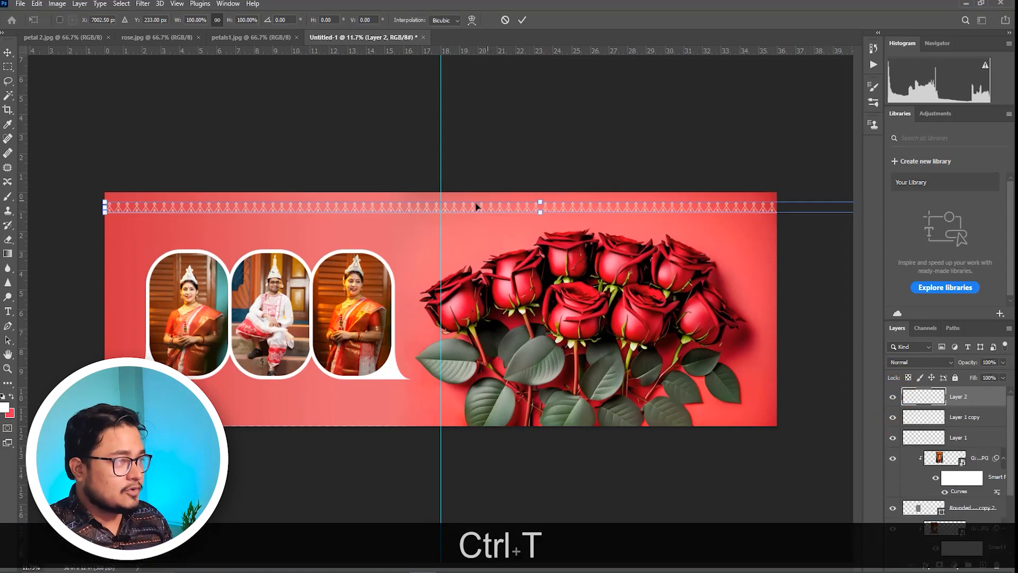
right_click(453, 209)
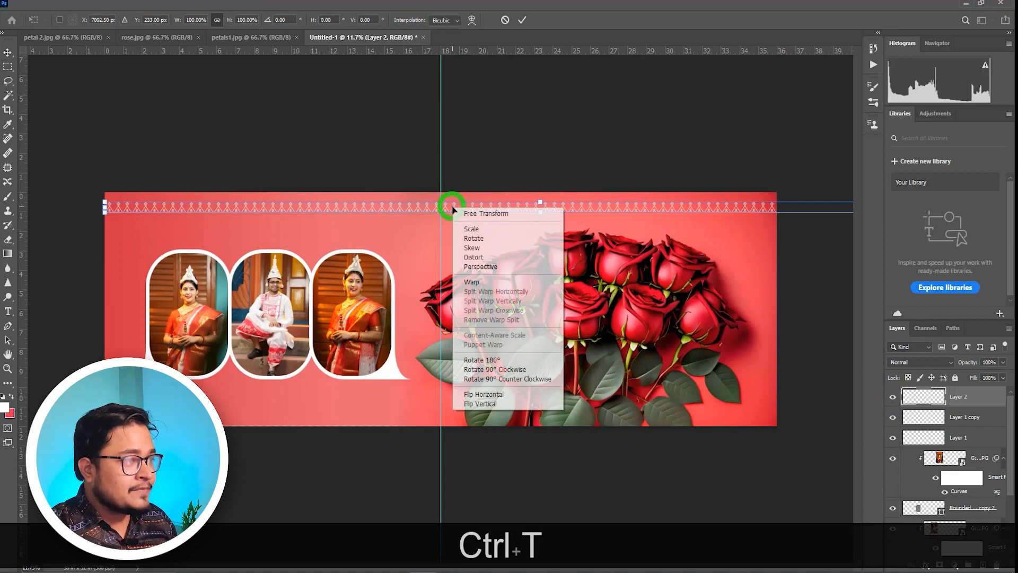
left_click(480, 404)
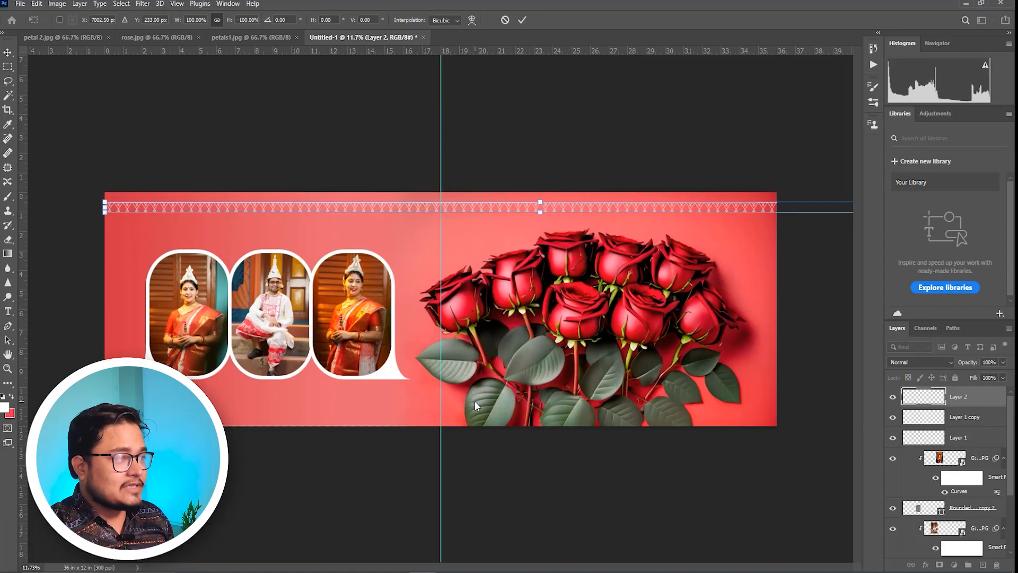
key("Return")
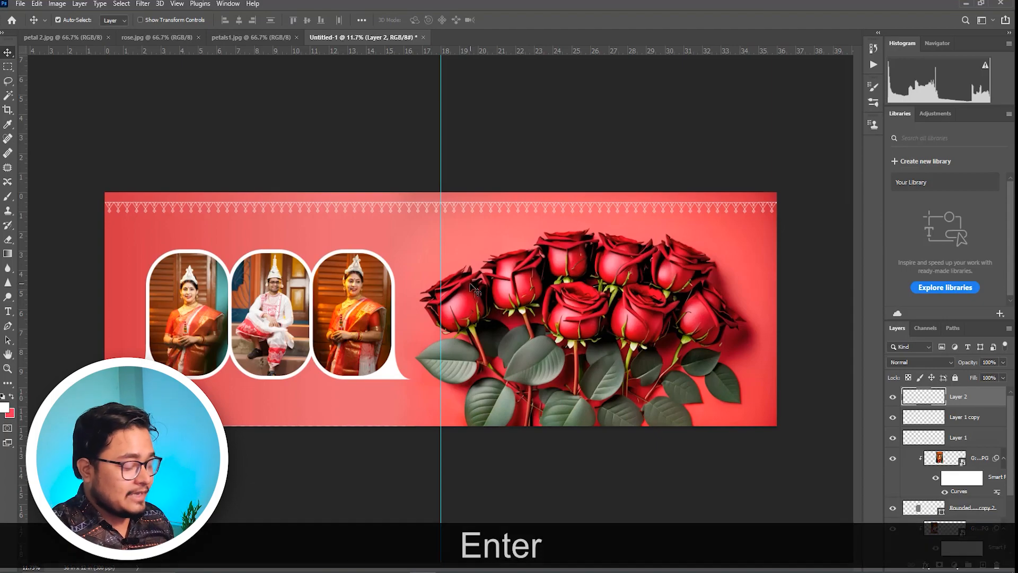
Step: Nudge the flipped border up until it sits flush with the spread's top edge
key("Up")
key("Up")
key("Up")
key("Up")
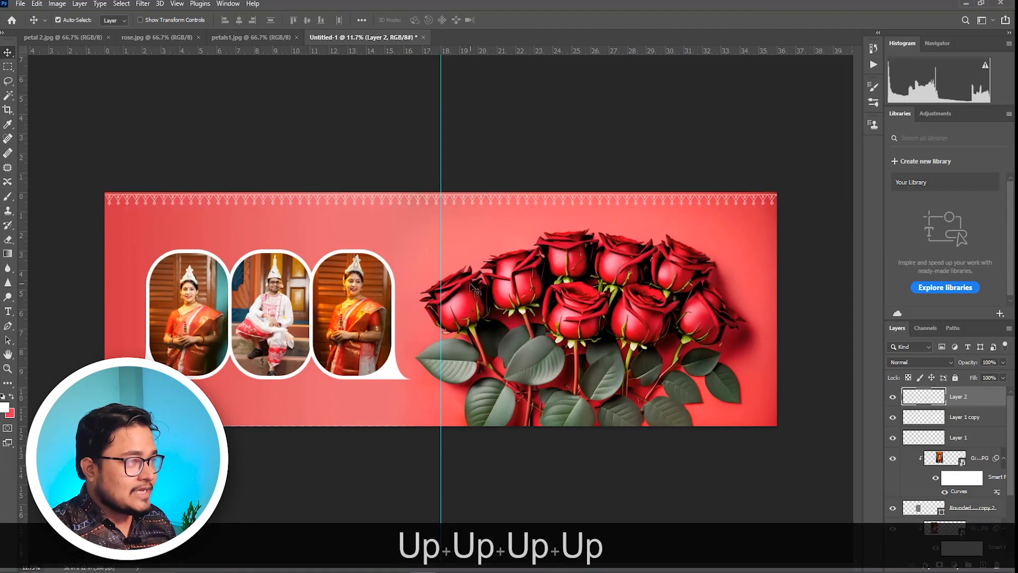
key("Up")
key("Up")
key("Down")
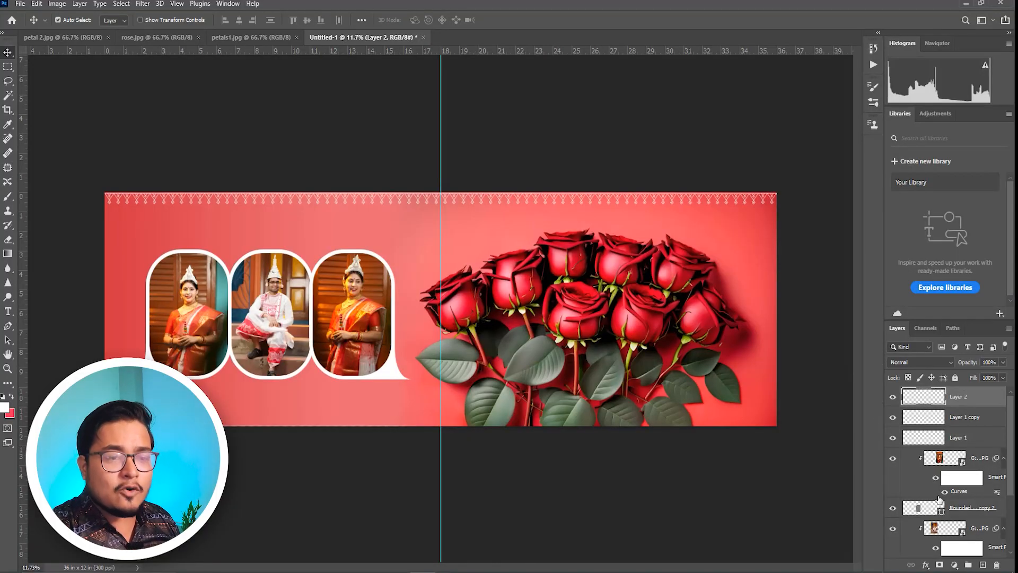
Step: Create a new layer above the border and choose the rough paint-stroke brush for the Brush tool
left_click(982, 566)
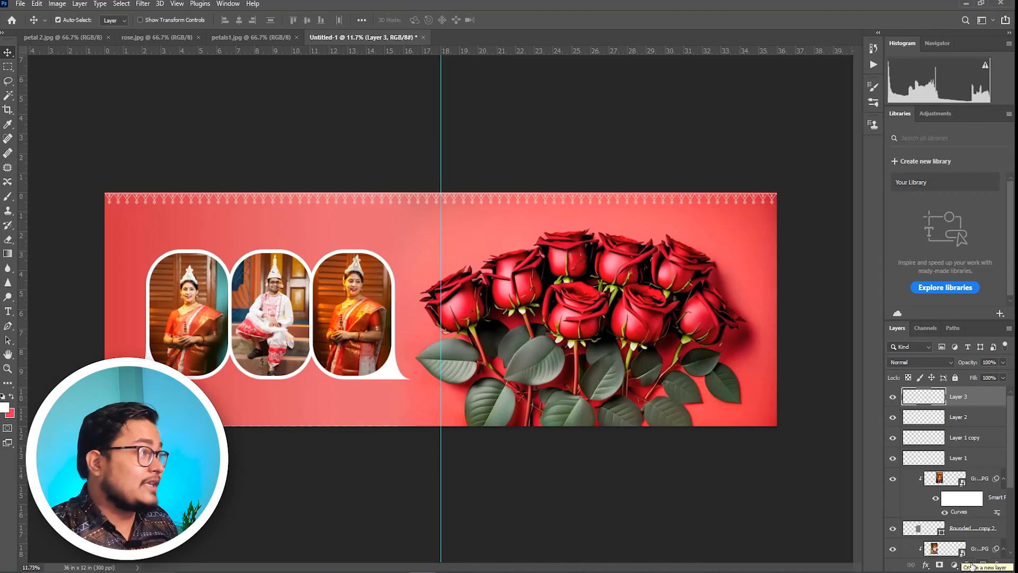
left_click(8, 197)
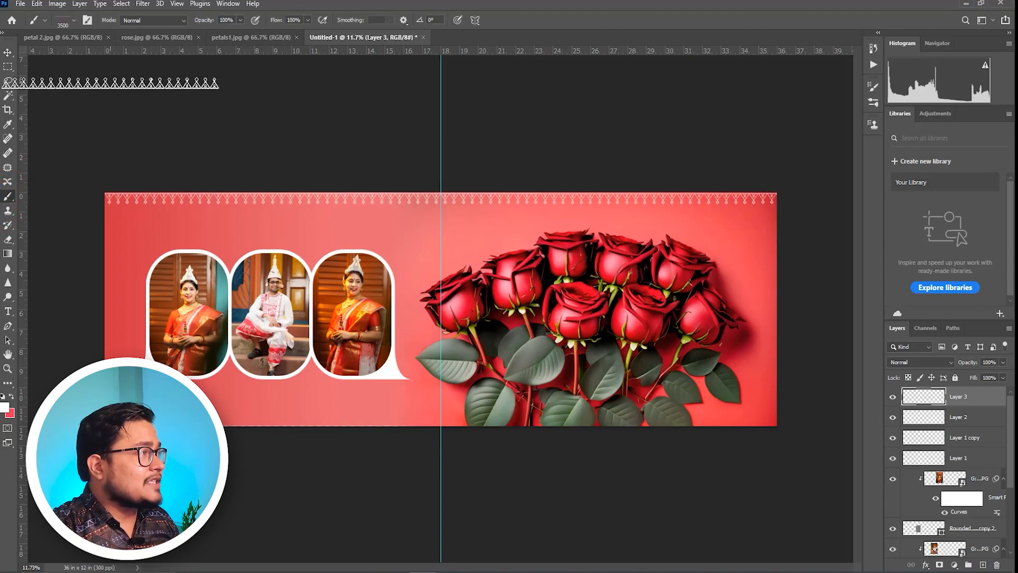
left_click(75, 22)
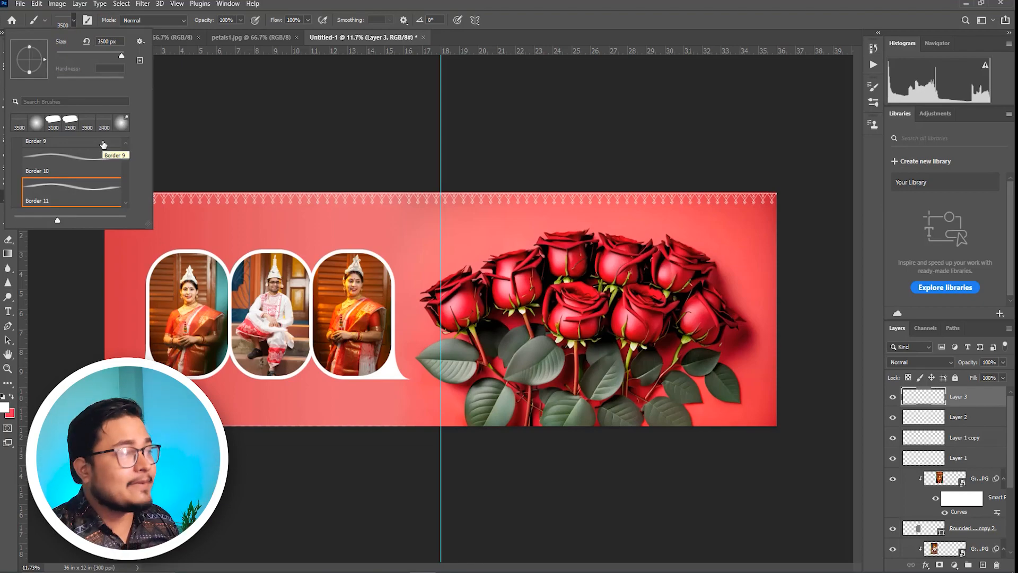
double_click(76, 182)
Step: Enlarge the paint-stroke brush to 3700 px and stamp one white stroke over the roses
key("bracketright")
key("bracketright")
key("bracketright")
key("bracketright")
key("bracketright")
key("bracketright")
key("bracketright")
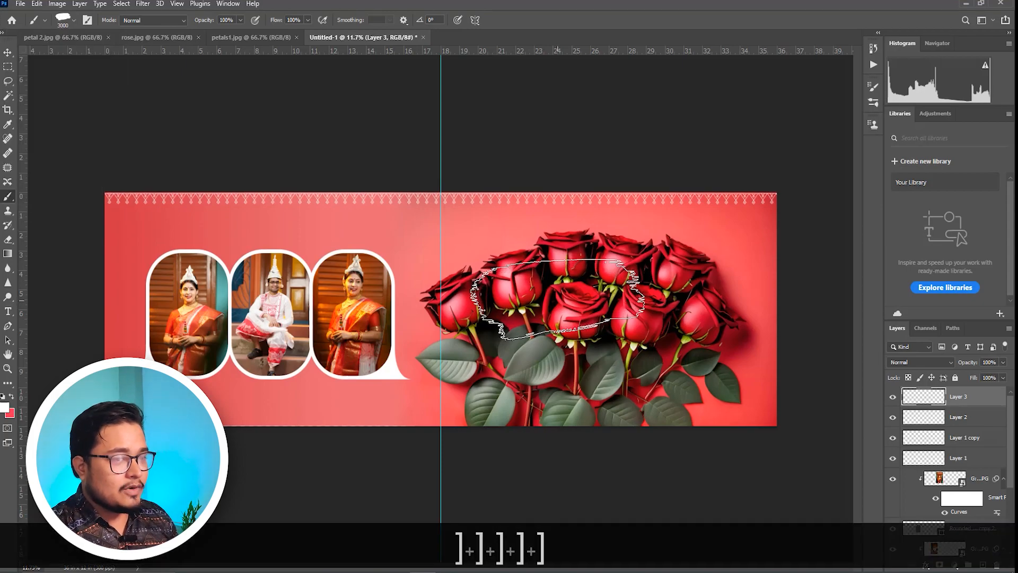
key("bracketright")
key("bracketright")
key("bracketright")
key("bracketright")
key("bracketright")
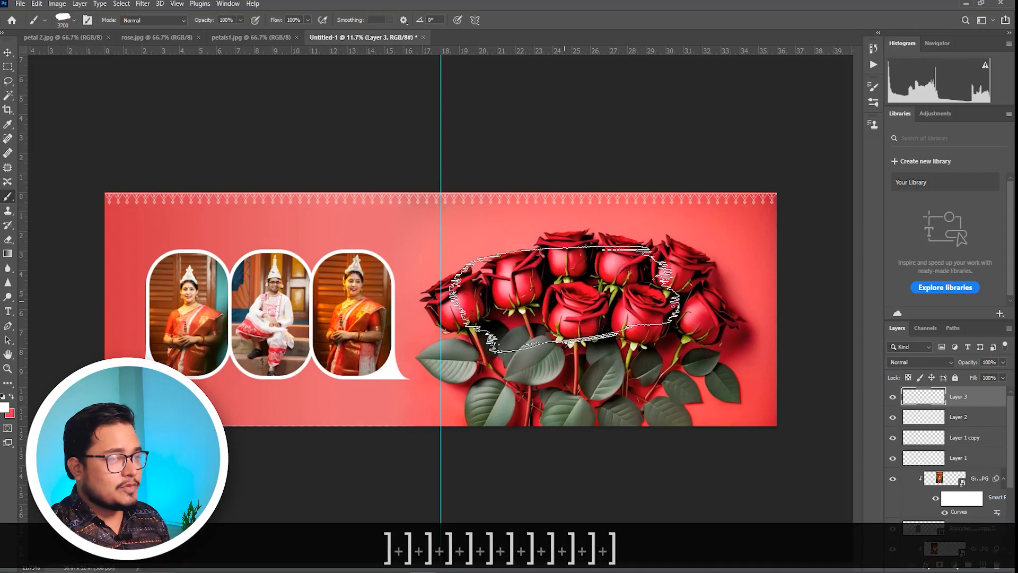
left_click(565, 297)
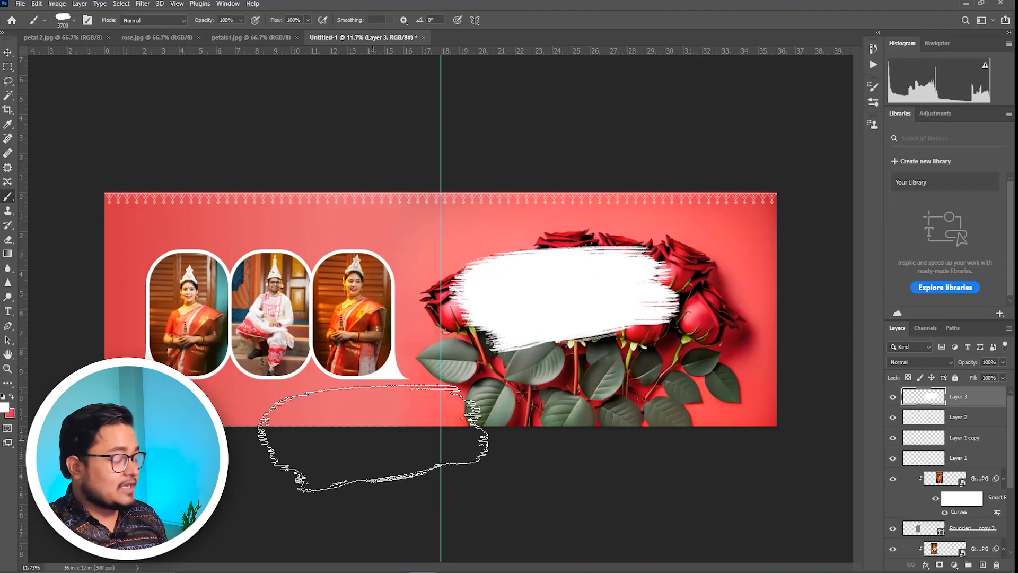
Step: Rotate the white paint stroke nearly upright and enlarge it to cover the right end of the spread
key("ctrl+t")
mouse_move(700, 206)
left_mouse_down()
mouse_move(748, 318)
mouse_move(745, 353)
left_mouse_up()
left_click_drag(586, 307, 736, 320)
mouse_move(810, 253)
left_mouse_down()
mouse_move(817, 273)
mouse_move(806, 274)
mouse_move(849, 255)
left_mouse_up()
left_click_drag(650, 344, 590, 369)
left_click_drag(741, 472, 679, 470)
left_click_drag(714, 194, 712, 118)
key("Return")
Step: Shift the rose background left and move the white paint stroke slightly right to cover the right edge
key("v")
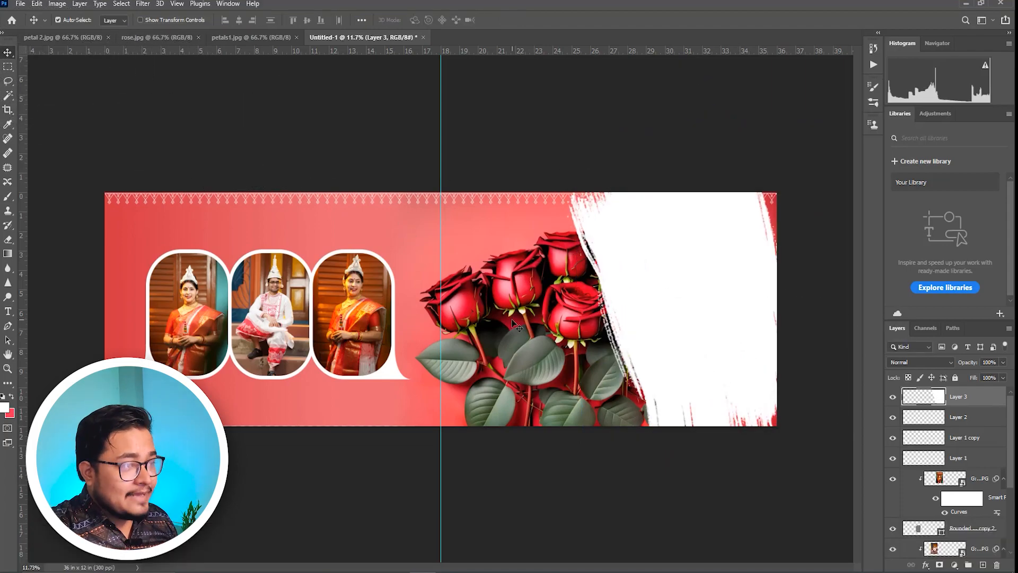
mouse_move(533, 329)
left_mouse_down()
mouse_move(472, 324)
mouse_move(482, 323)
left_mouse_up()
left_click_drag(695, 303, 709, 304)
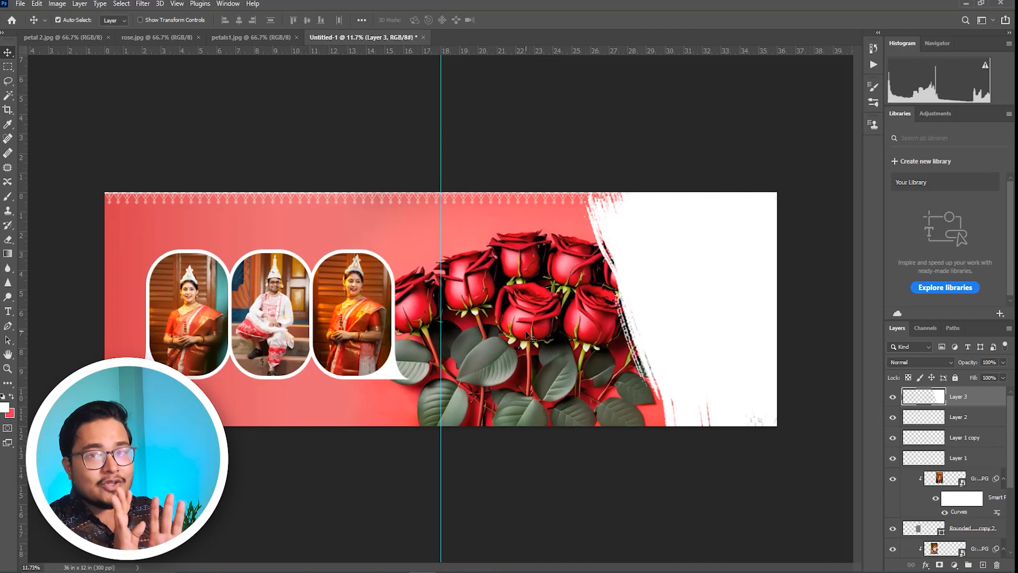
Step: Draw a white circle about 4.67 in wide with the Ellipse tool and position it over the lower roses
left_click(8, 383)
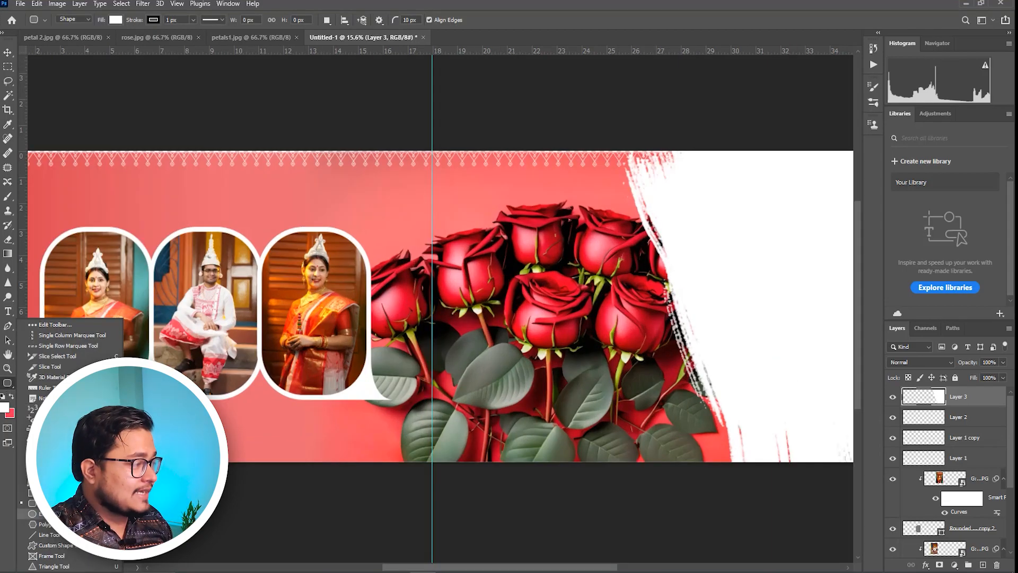
left_click(40, 514)
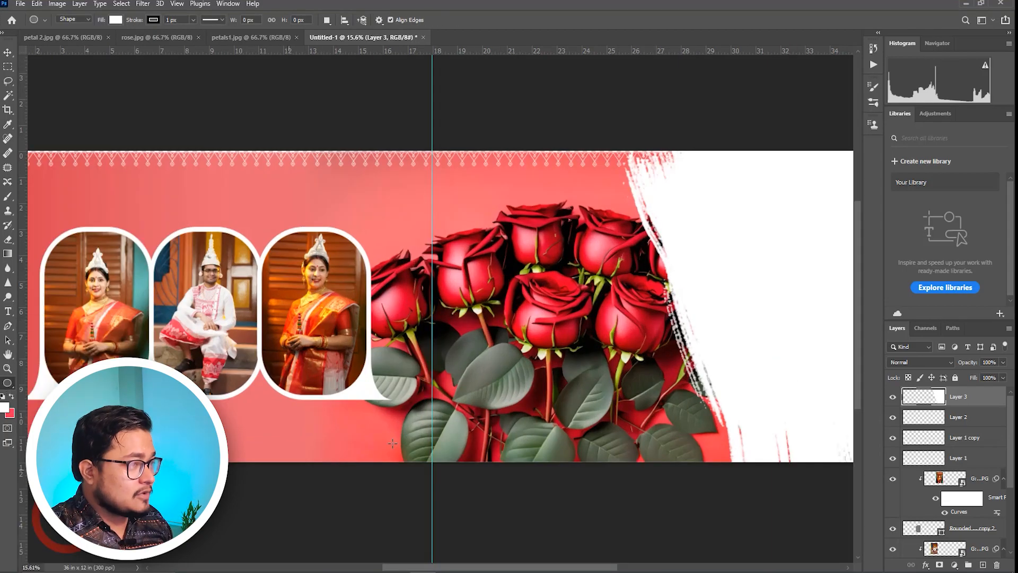
left_click_drag(489, 276, 605, 412)
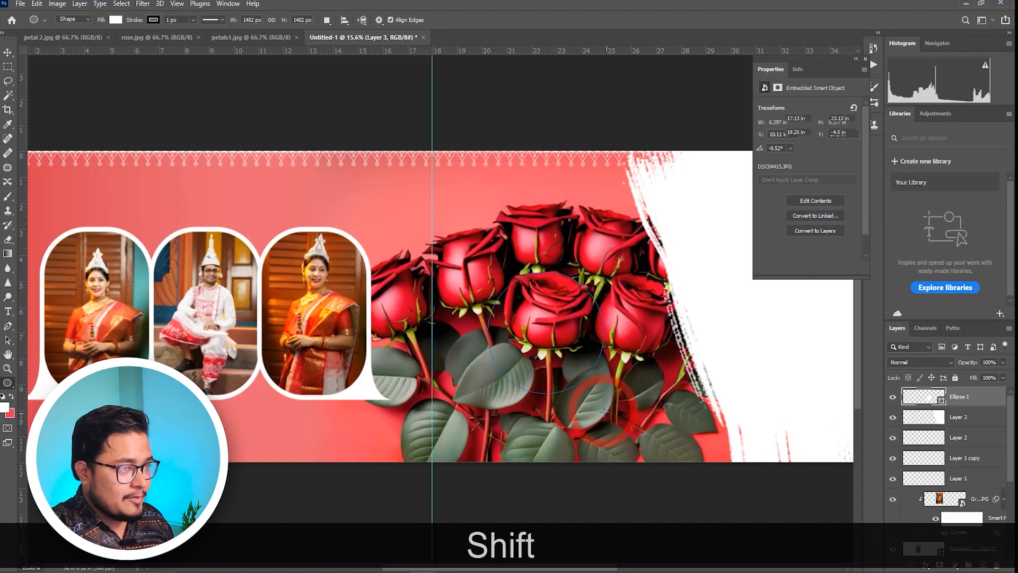
left_click(9, 51)
mouse_move(557, 331)
left_mouse_down()
mouse_move(546, 355)
mouse_move(552, 342)
left_mouse_up()
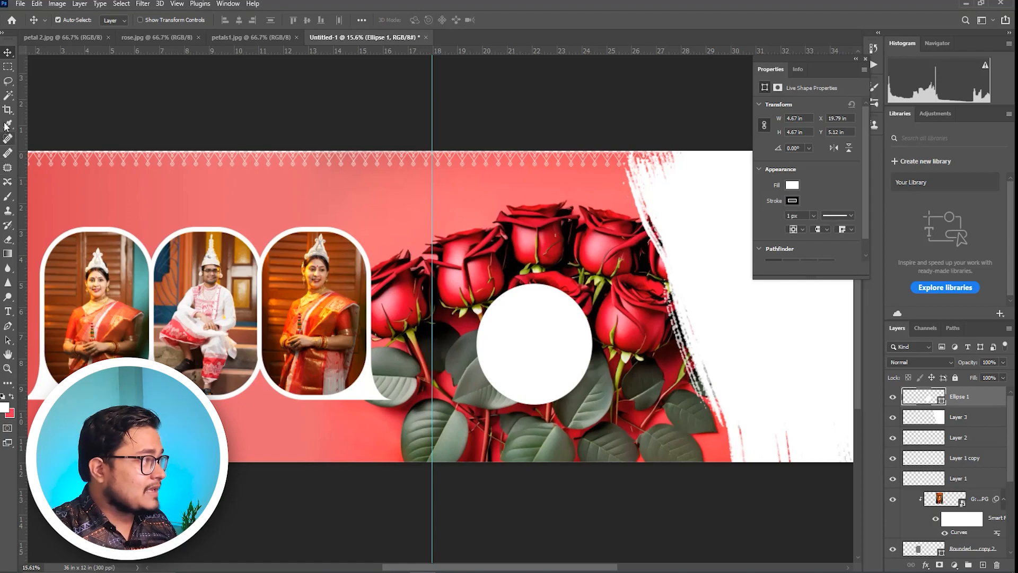
Step: Stamp a white lace mandala around the circle on a new layer, using the round ornament brush at 1600 px
left_click(8, 196)
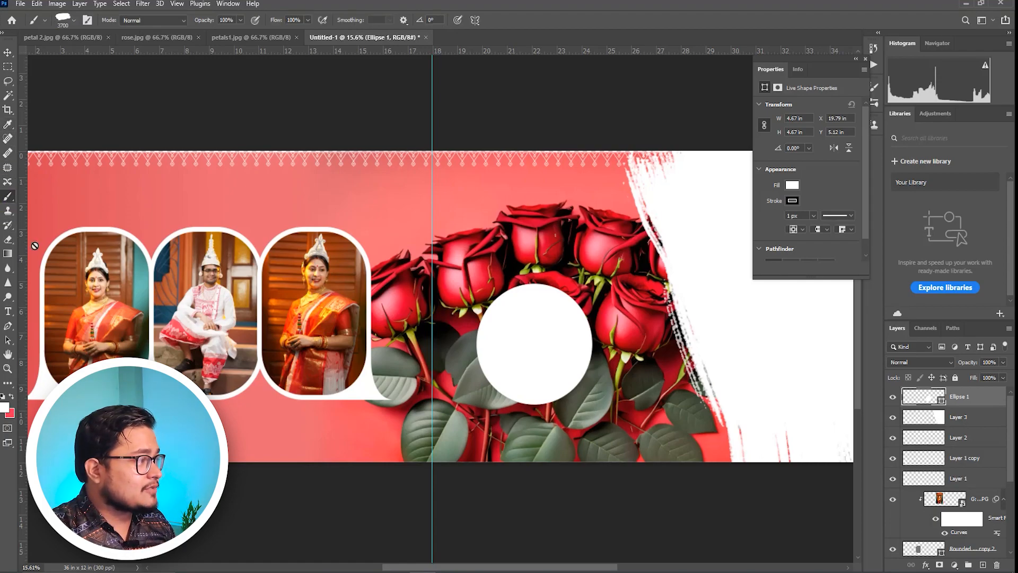
left_click(73, 19)
scroll(80, 159, "down", 5)
scroll(81, 159, "down", 6)
scroll(84, 163, "down", 2)
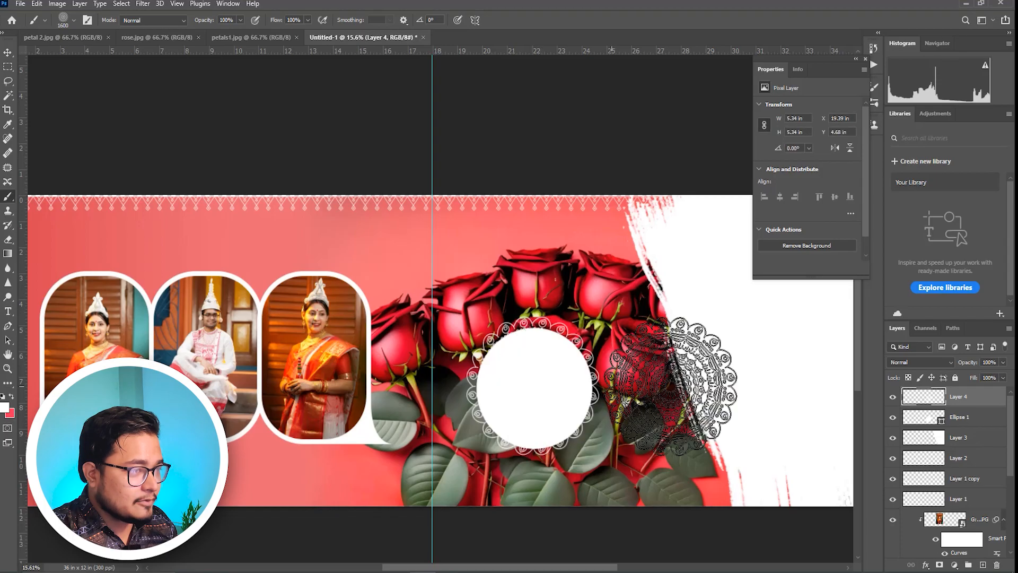
Step: Move the white circle's layer, Ellipse 1, above the lace mandala layer, Layer 4
scroll(581, 420, "up", 2, "alt")
scroll(600, 427, "up", 2, "alt")
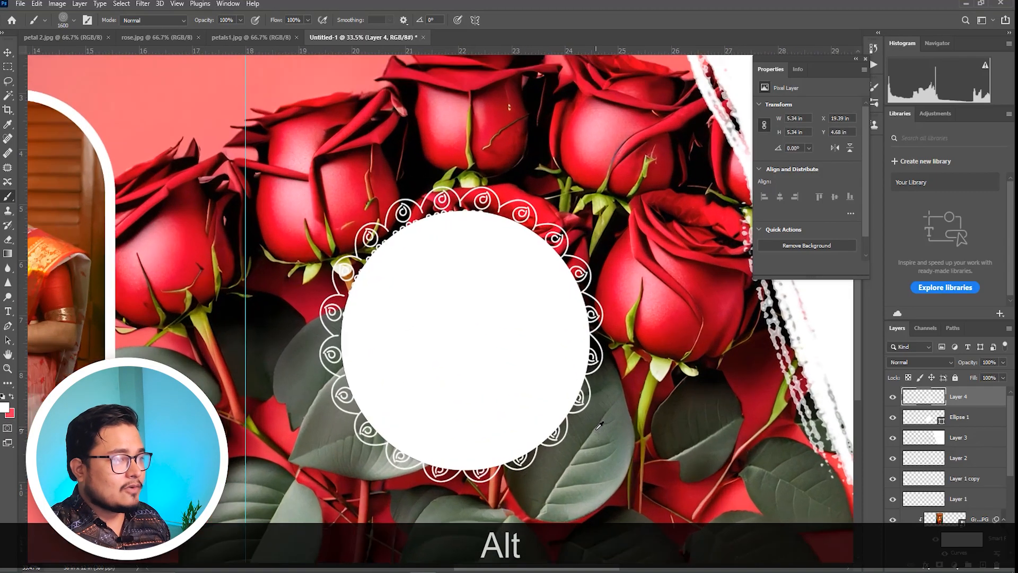
left_click(9, 54)
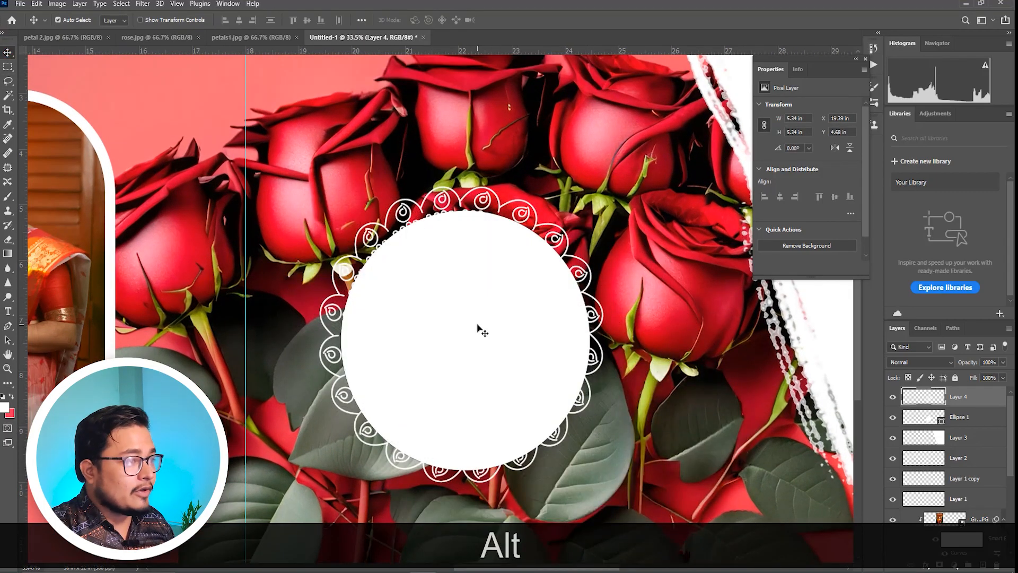
left_click(896, 398)
left_click(895, 398)
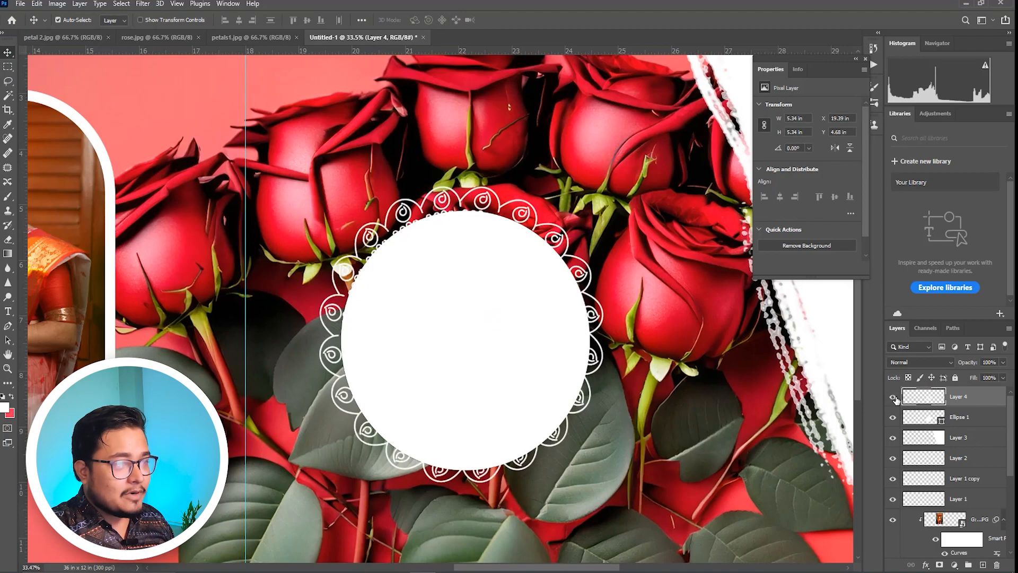
left_click(895, 419)
left_click(895, 419)
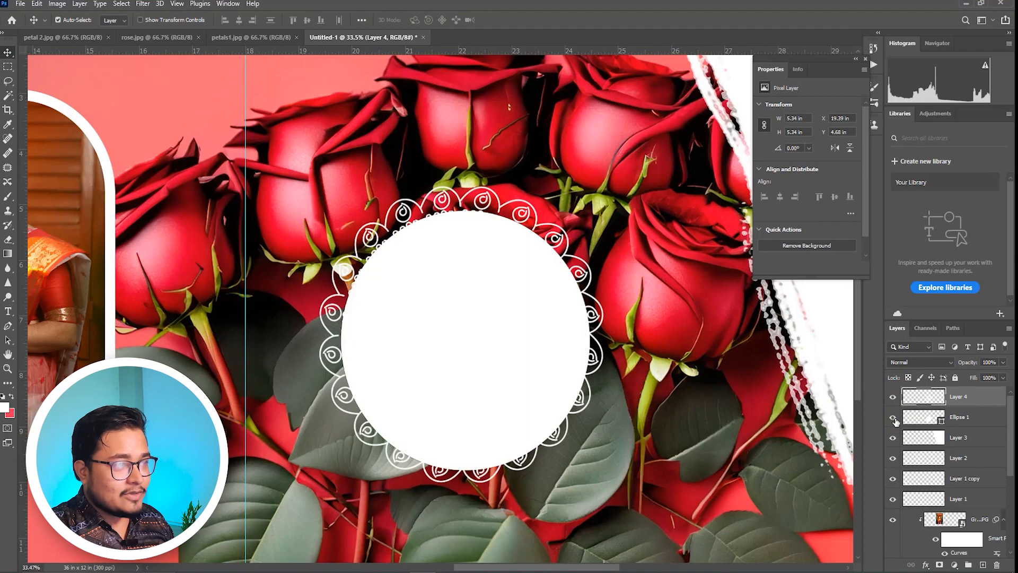
left_click(960, 419)
left_click_drag(968, 427, 957, 403)
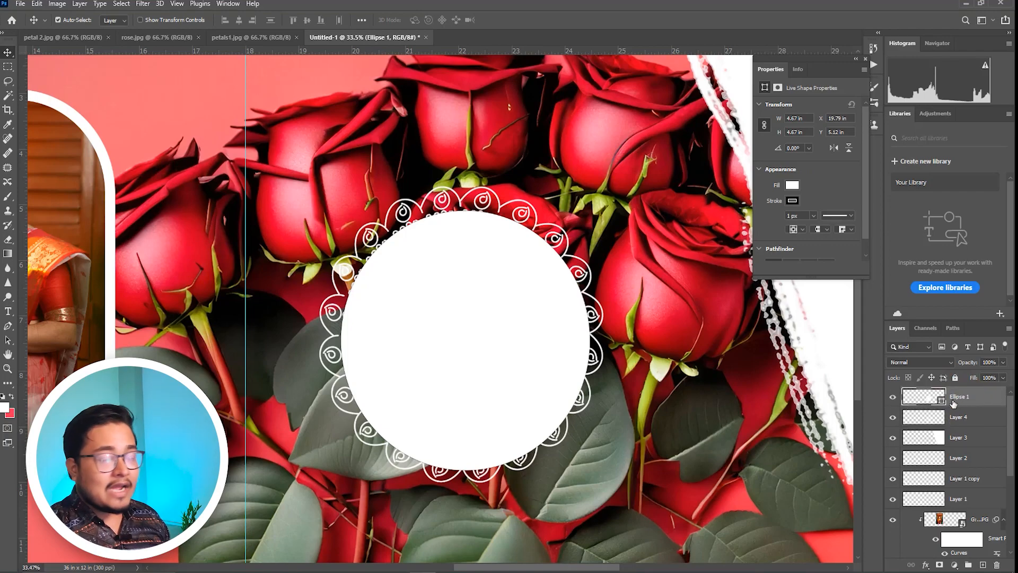
Step: Nudge the white circle up and slightly left to center it inside the lace mandala
key("Up")
key("Up")
key("Up")
key("Up")
key("Up")
key("Left")
scroll(508, 333, "down", 3)
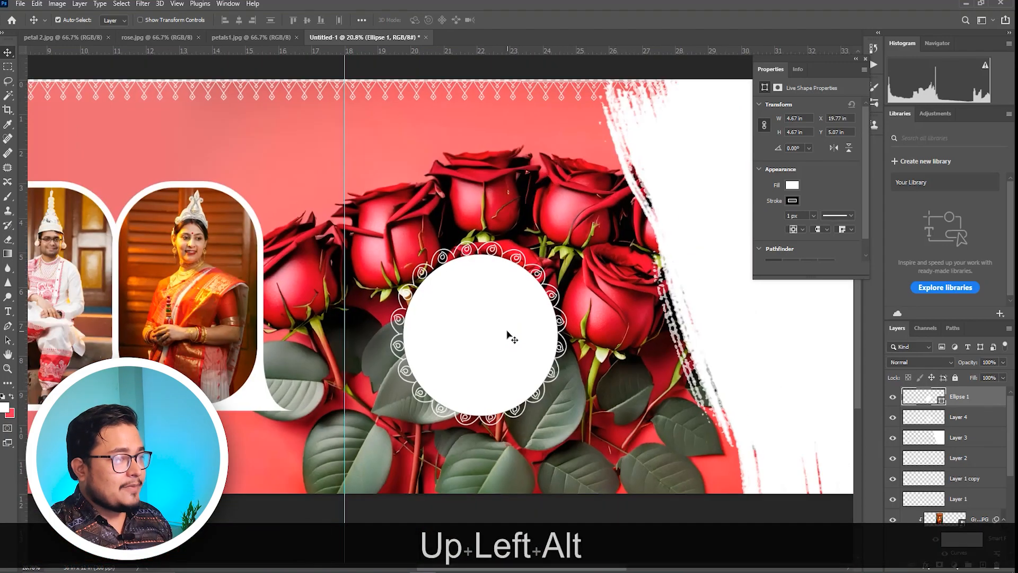
scroll(508, 333, "up", 1)
scroll(708, 313, "down", 1)
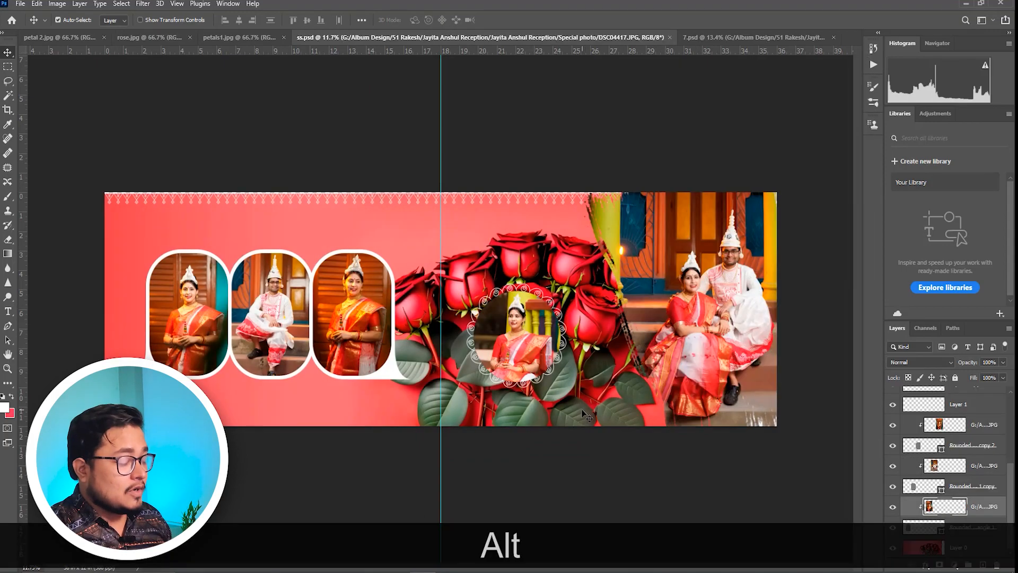
Step: Shift the rose background on Layer 0 of ss.psd left so the roses surround the circular photo frame
left_click(589, 406)
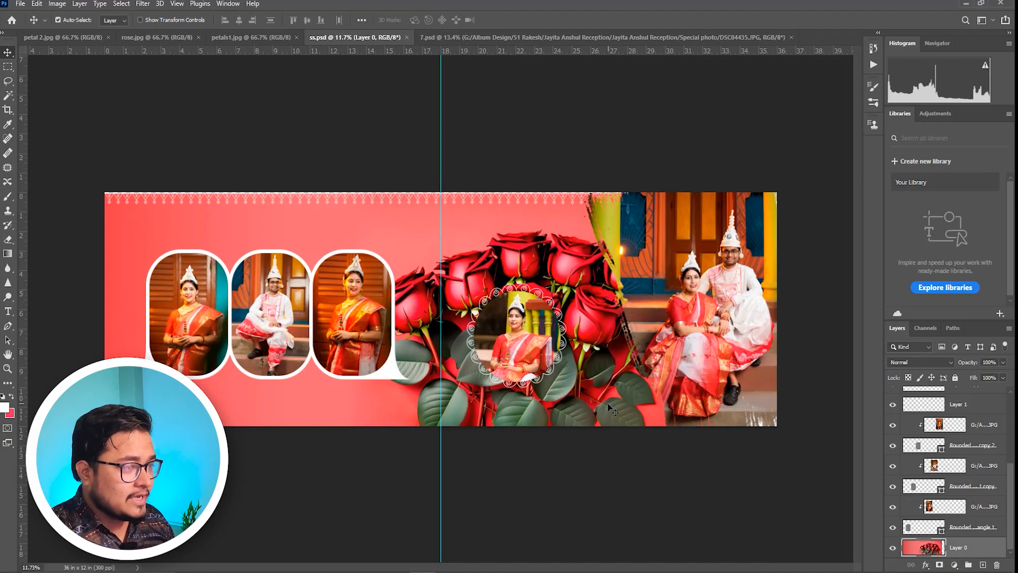
key("ctrl+t")
left_click_drag(612, 388, 575, 386)
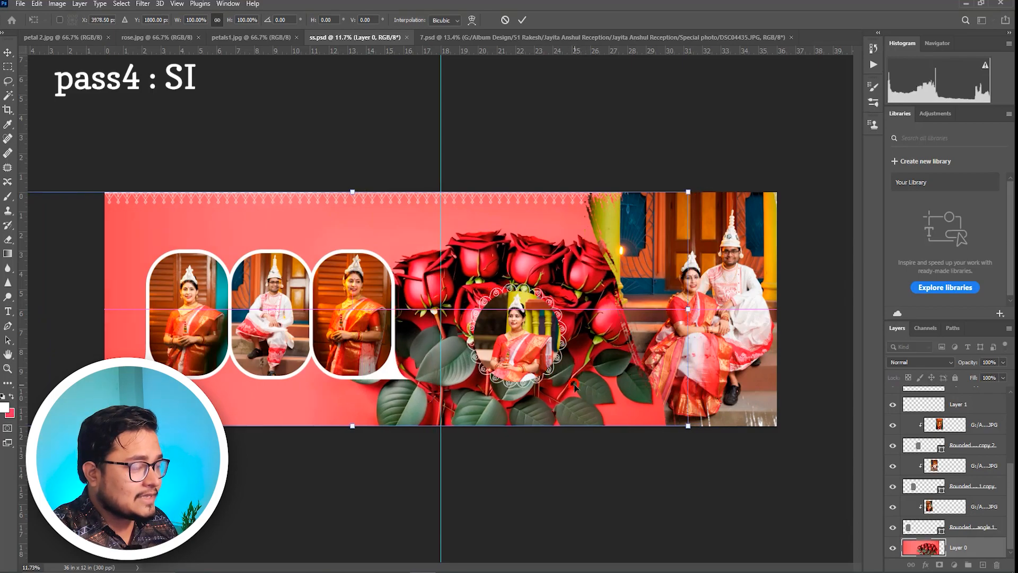
key("Return")
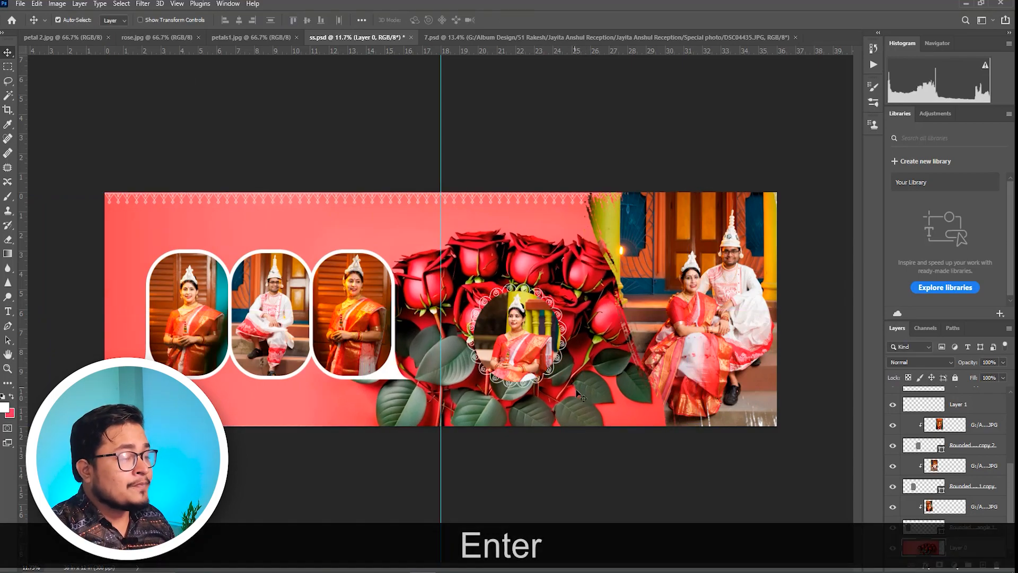
scroll(471, 240, "up", 10, "alt")
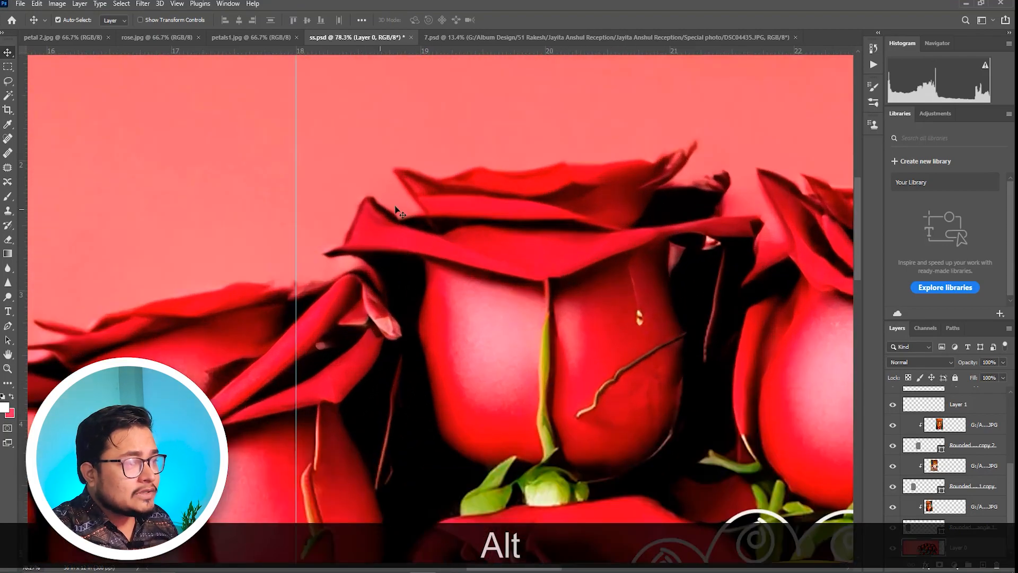
scroll(509, 313, "down", 10, "alt")
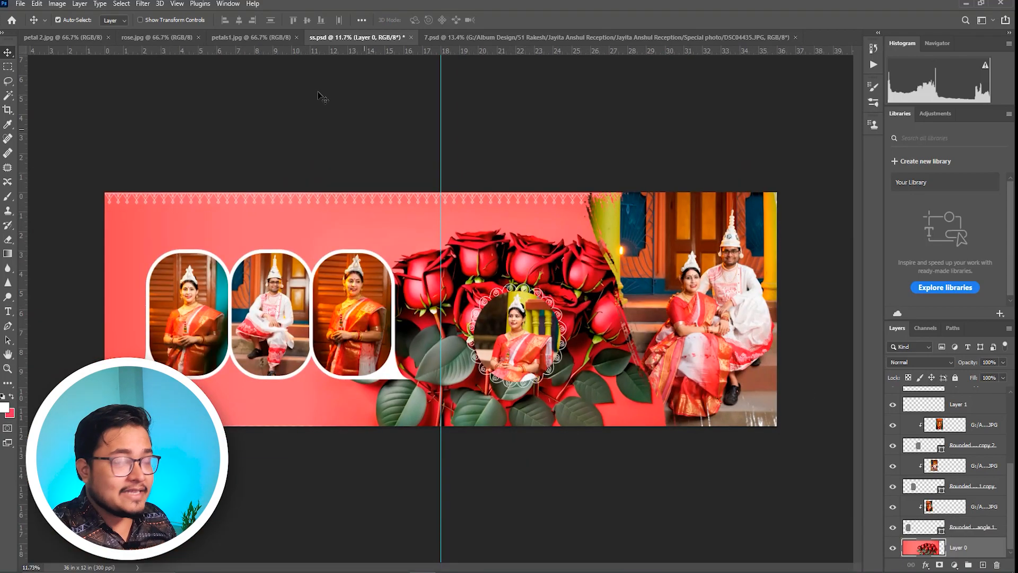
left_click(149, 5)
mouse_move(192, 145)
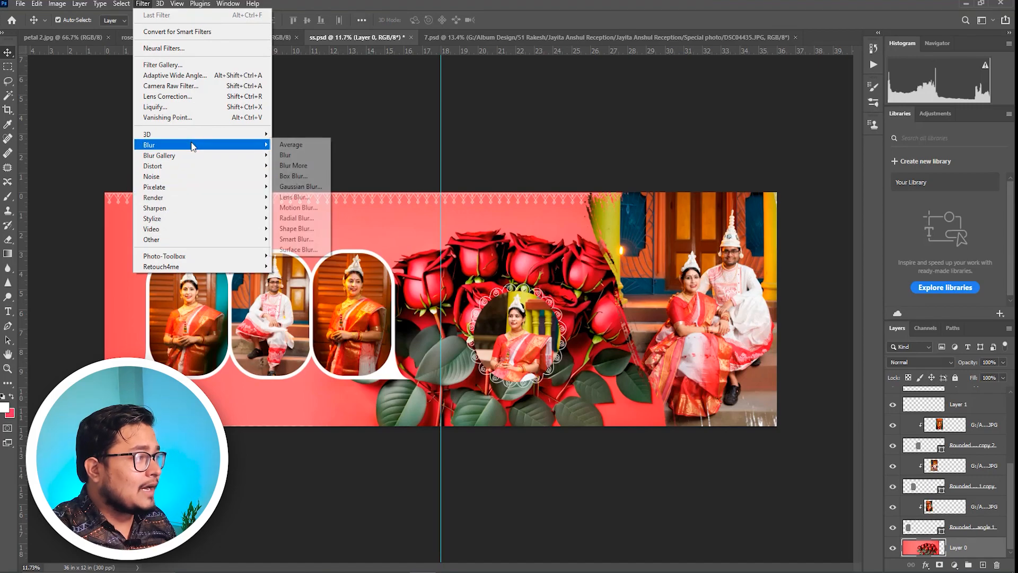
left_click(300, 186)
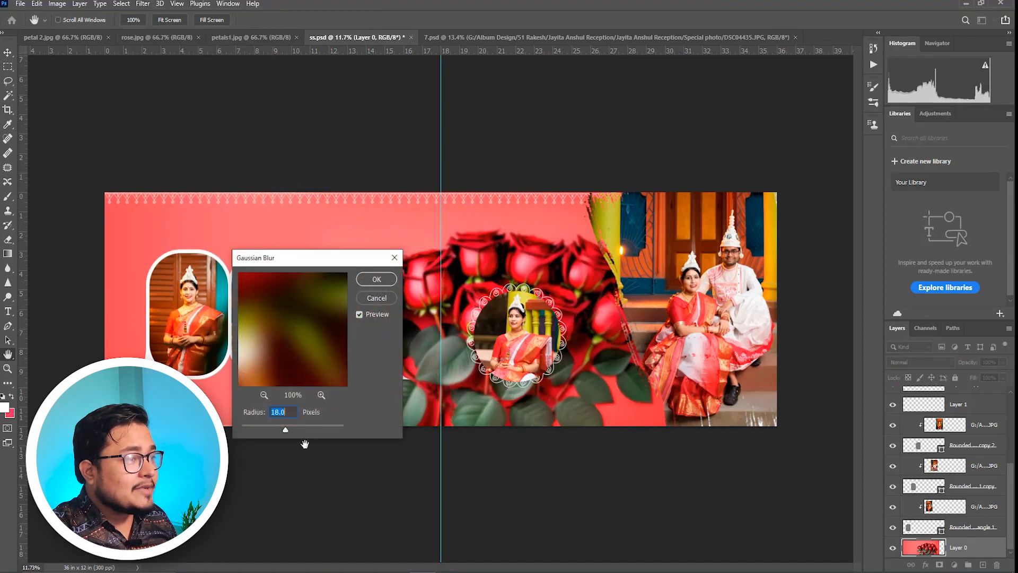
left_click(377, 299)
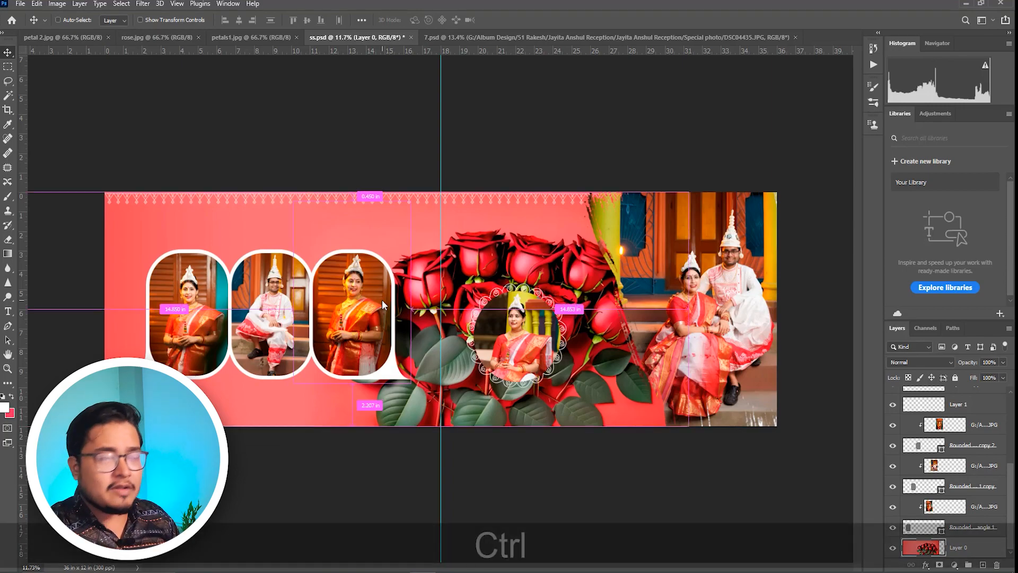
Step: Duplicate the rose background layer and apply a Gaussian Blur with a 33.2 pixel radius to the copy
key("ctrl+j")
left_click(143, 4)
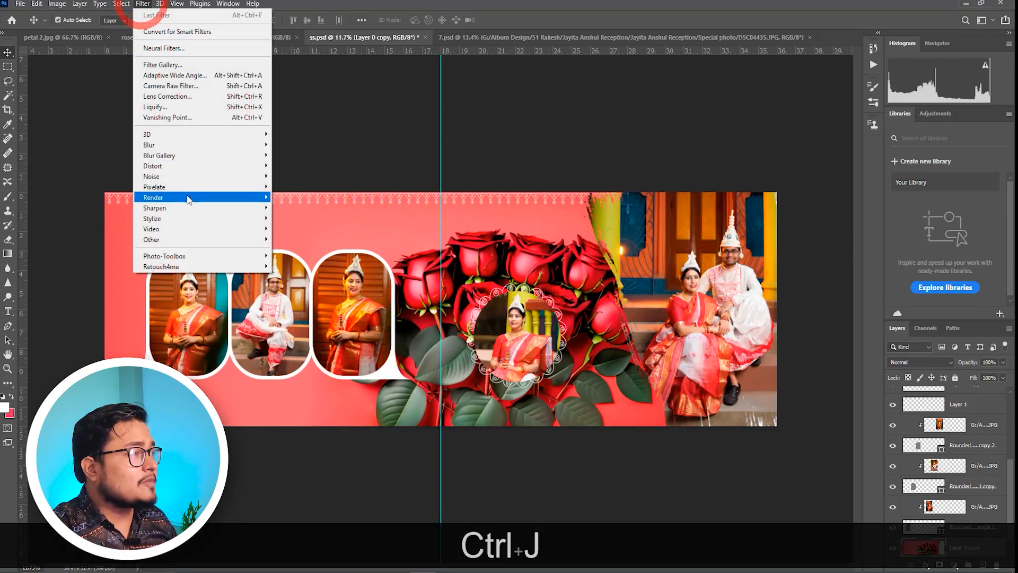
mouse_move(195, 144)
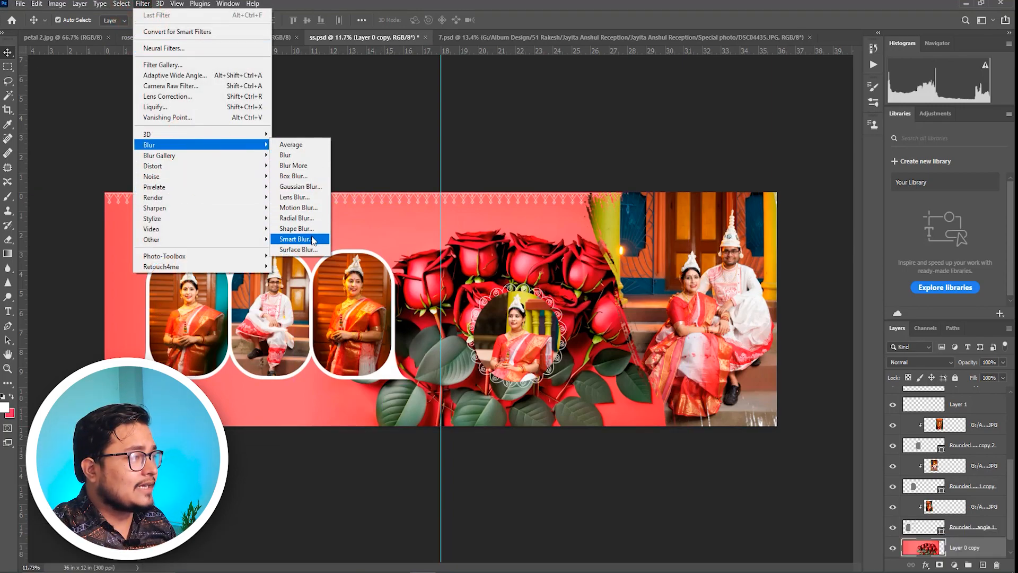
left_click(313, 186)
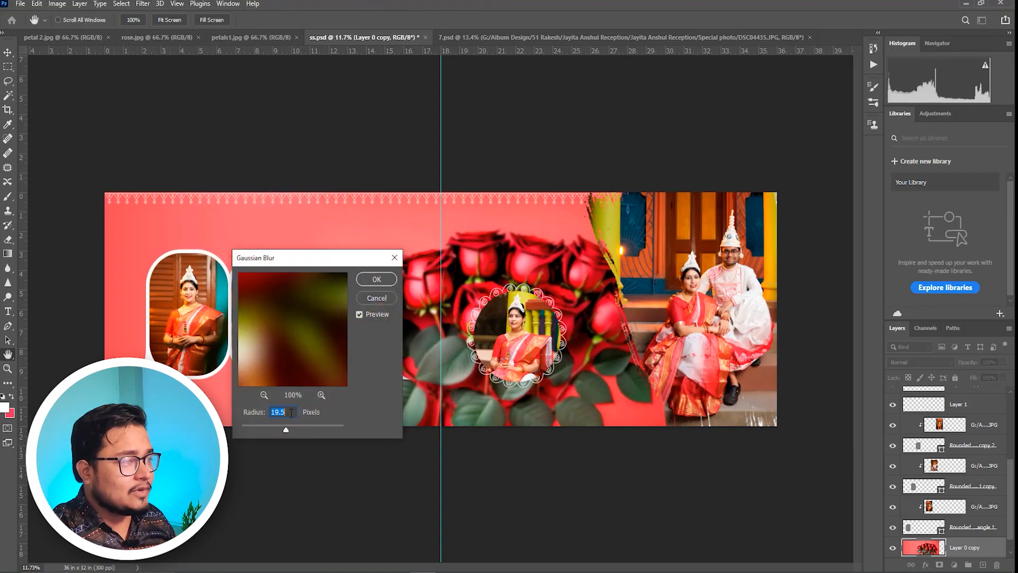
left_click_drag(291, 431, 292, 431)
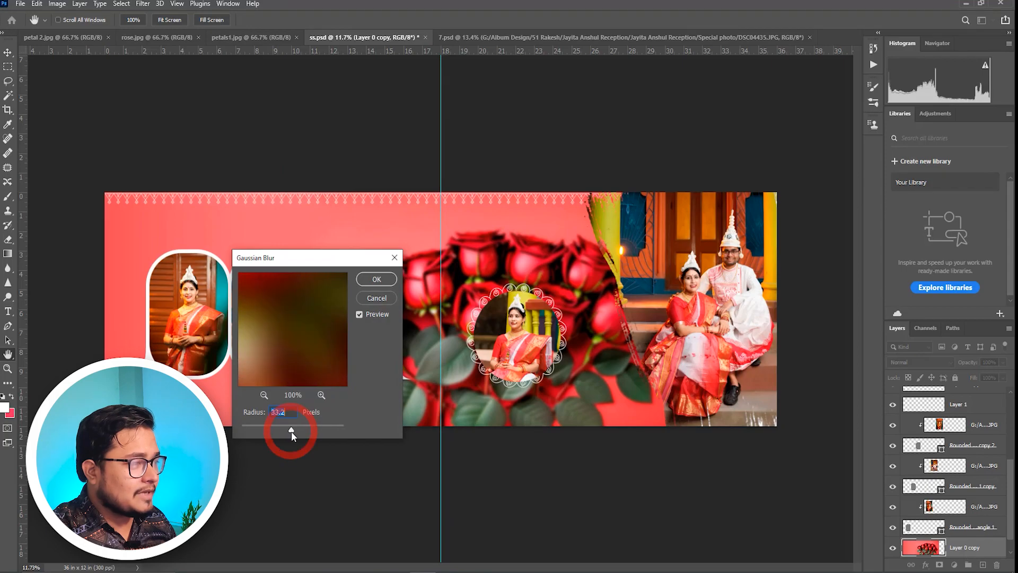
left_click(385, 280)
scroll(550, 356, "up", 5)
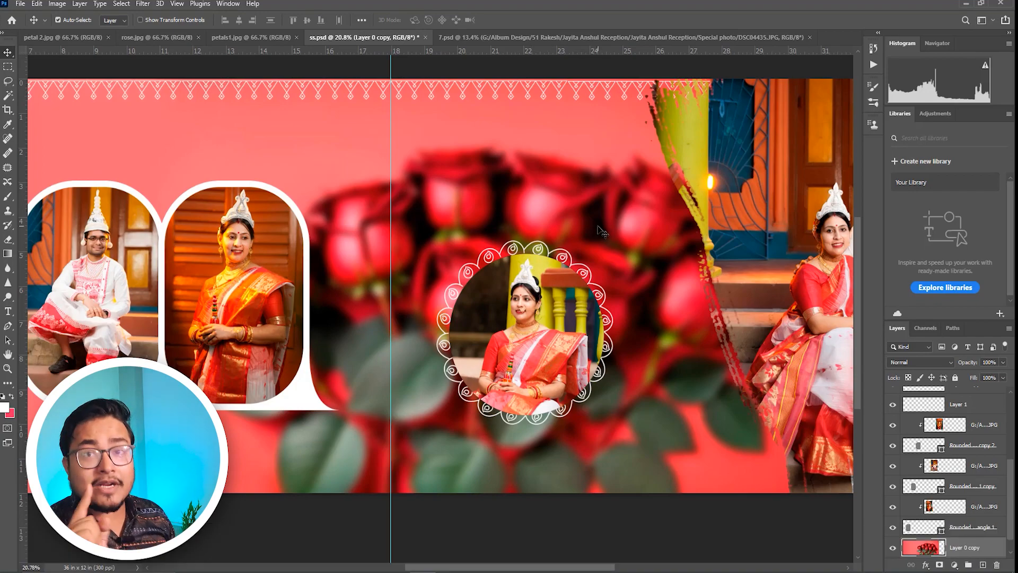
Step: Select the single round petal near the upper right of petals1.jpg with the Quick Selection tool
left_click(169, 33)
left_click(249, 35)
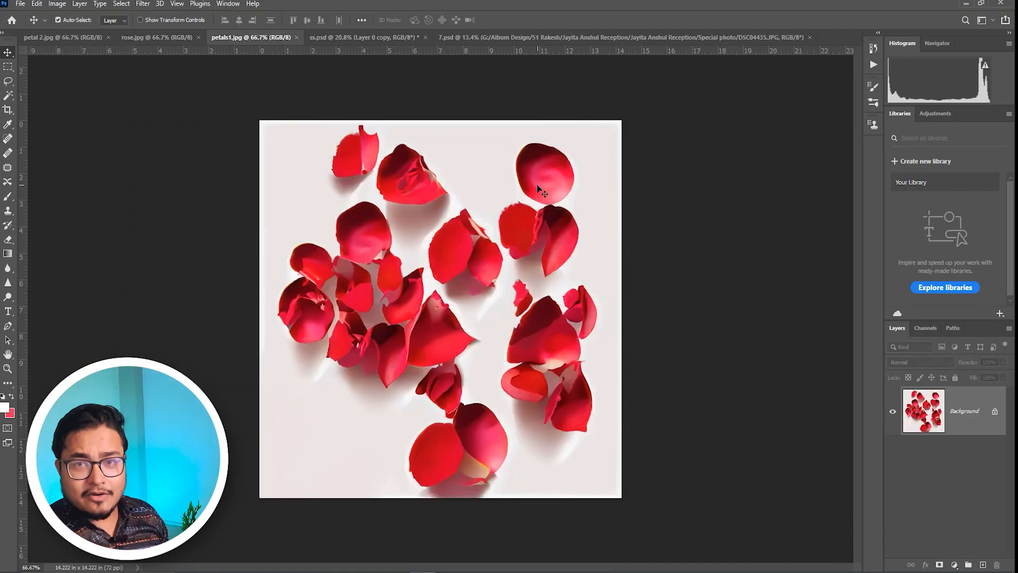
scroll(500, 185, "up", 10)
left_click_drag(607, 157, 463, 333)
right_click(8, 98)
left_click(41, 105)
Step: Move the selected petal into ss.psd, accept the color profile conversion, scale it to about 170% and place it just above the mandala circle
mouse_move(427, 270)
left_mouse_down()
mouse_move(420, 250)
mouse_move(436, 227)
mouse_move(398, 185)
mouse_move(341, 40)
left_mouse_up()
left_click(7, 53)
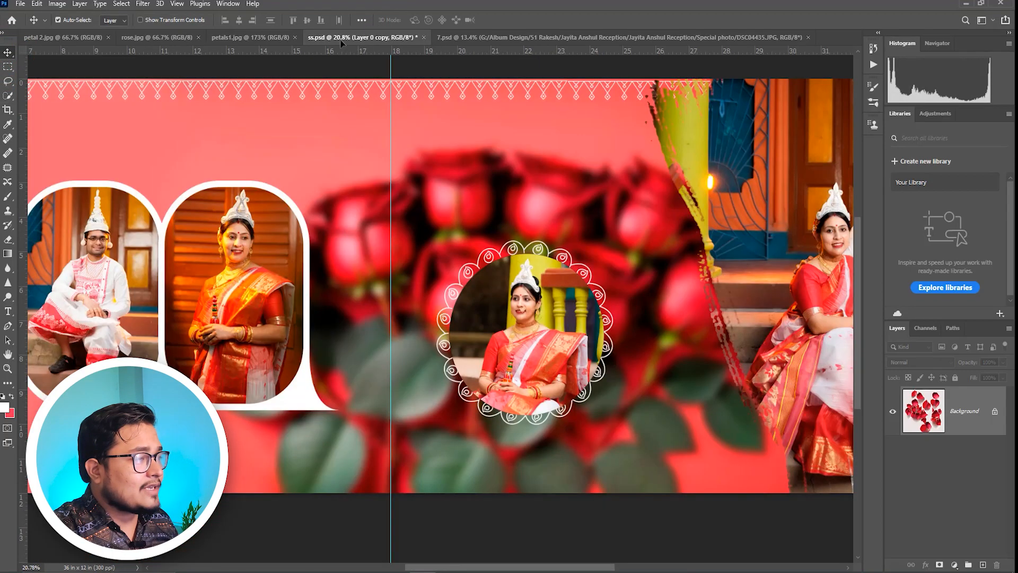
left_click_drag(455, 227, 456, 228)
left_click(553, 234)
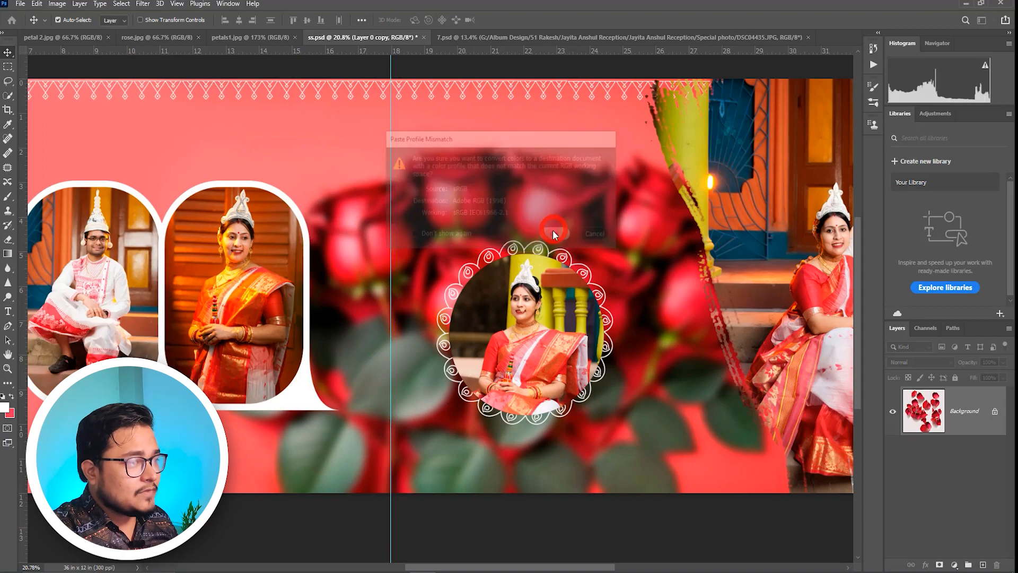
key("ctrl+t")
left_click_drag(468, 241, 497, 231)
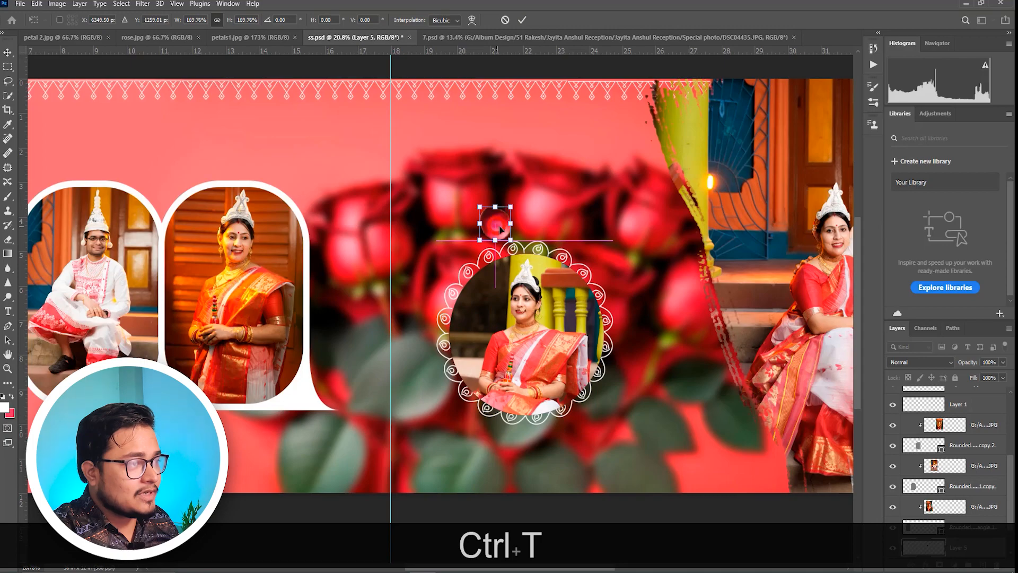
key("Return")
Step: Load the petal layer's outline as a selection and contract it by 2 pixels
scroll(497, 230, "up", 10)
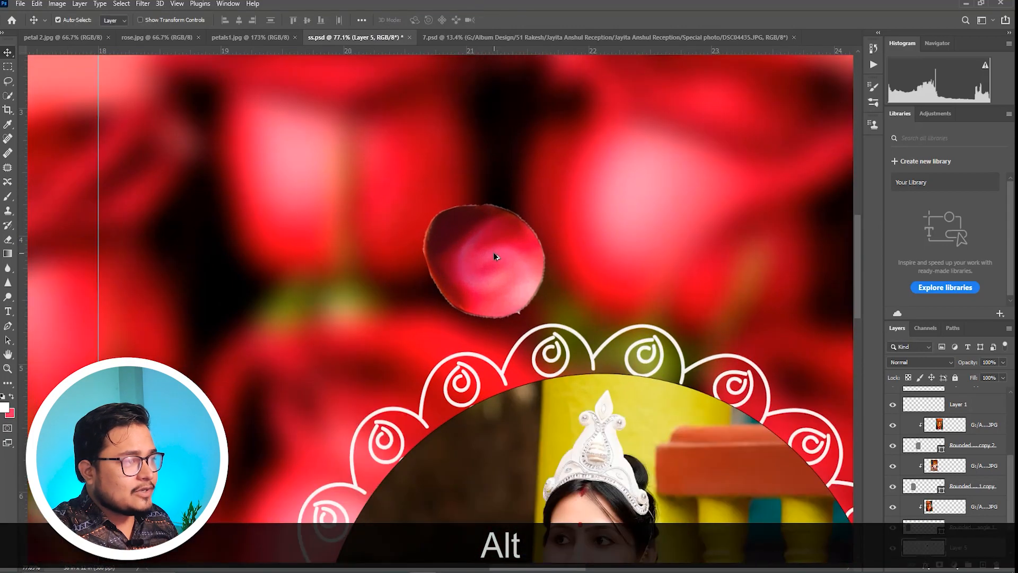
scroll(485, 258, "down", 1)
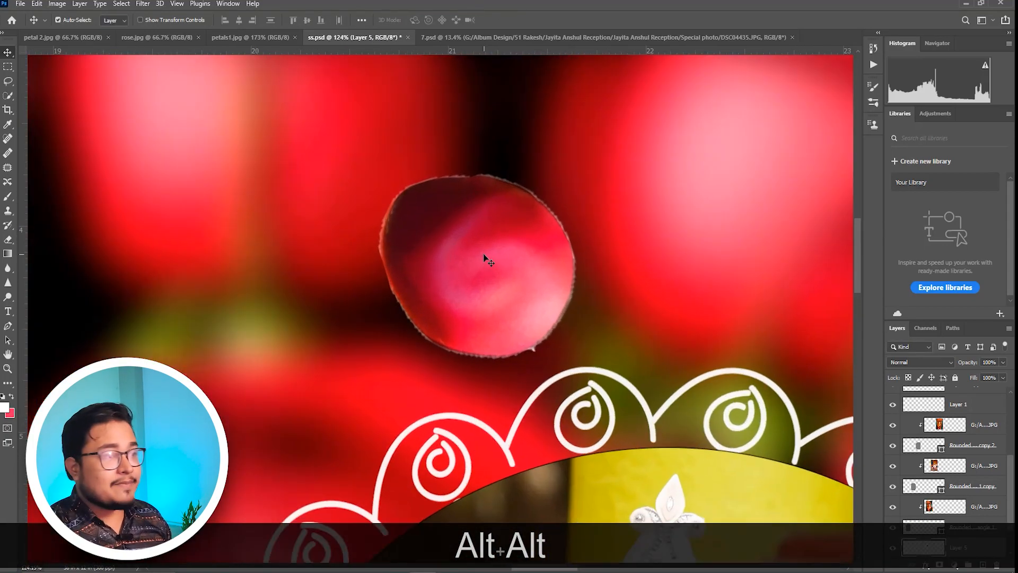
scroll(1014, 509, "down", 1)
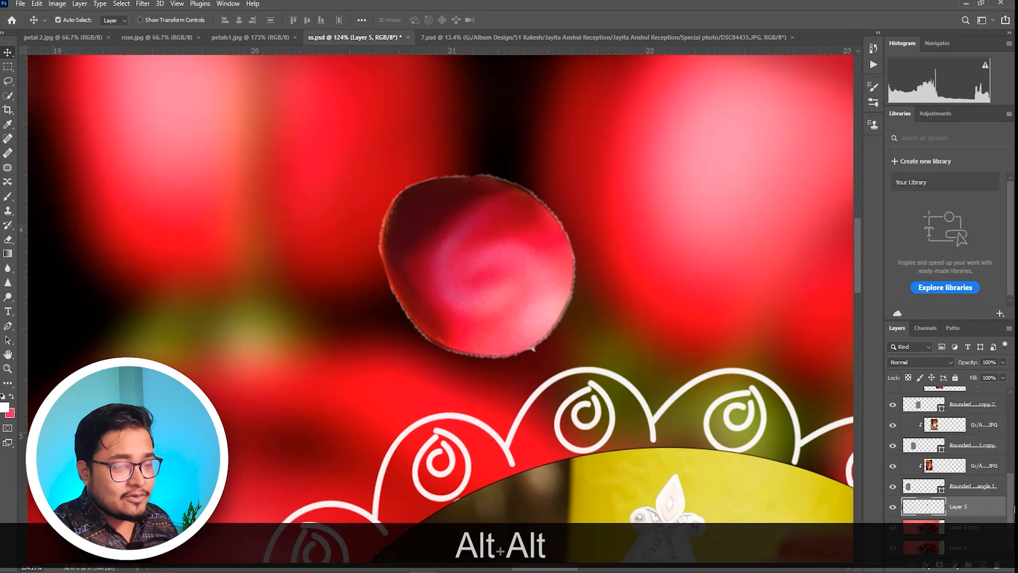
left_click(932, 509, "ctrl")
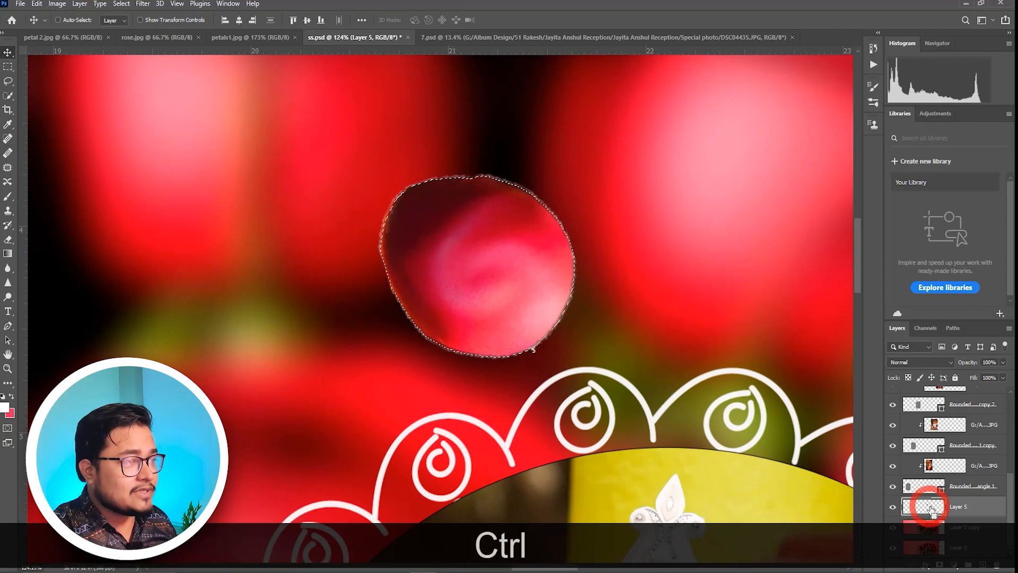
left_click(125, 4)
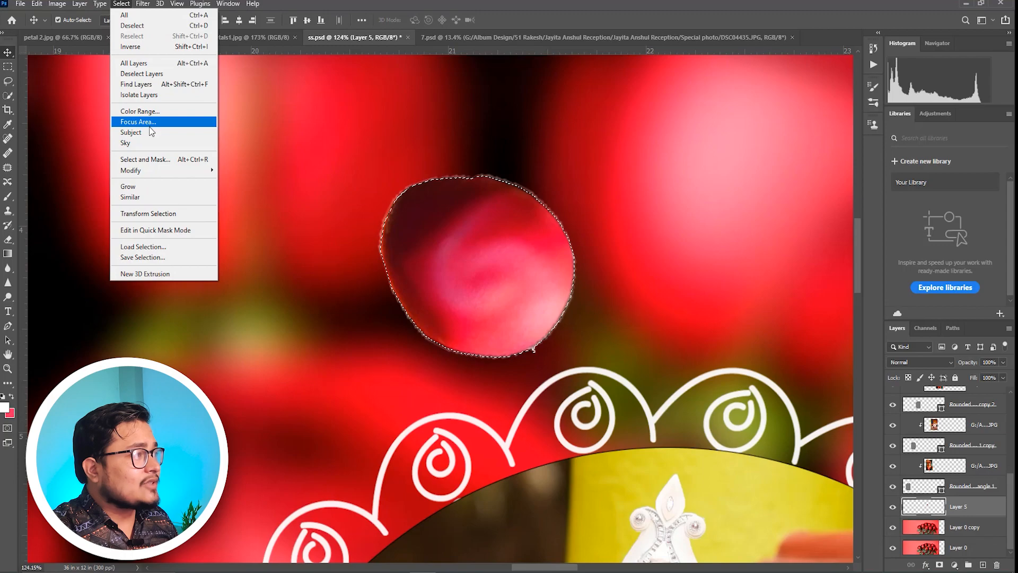
mouse_move(157, 172)
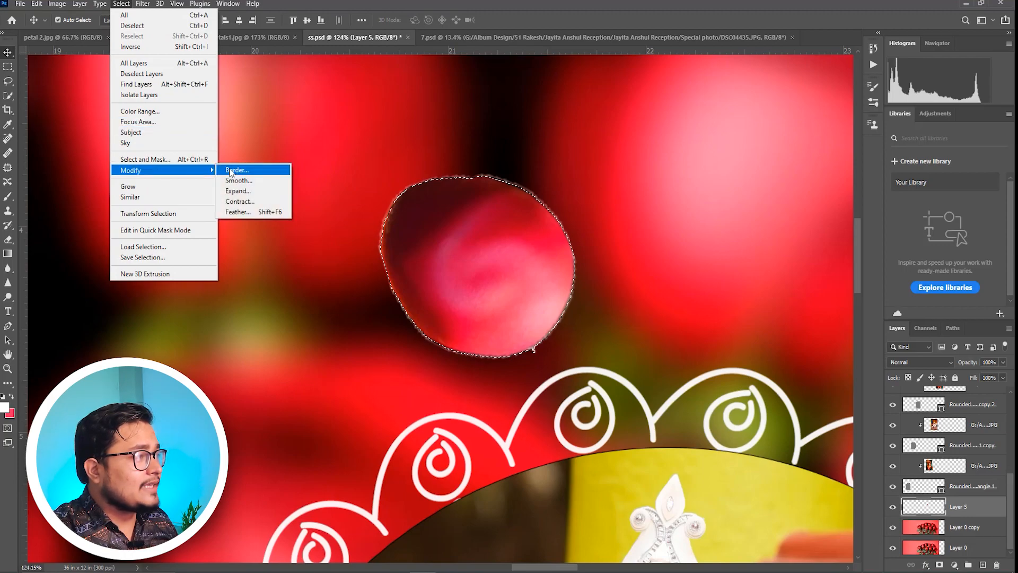
left_click(241, 202)
type("2")
key("Return")
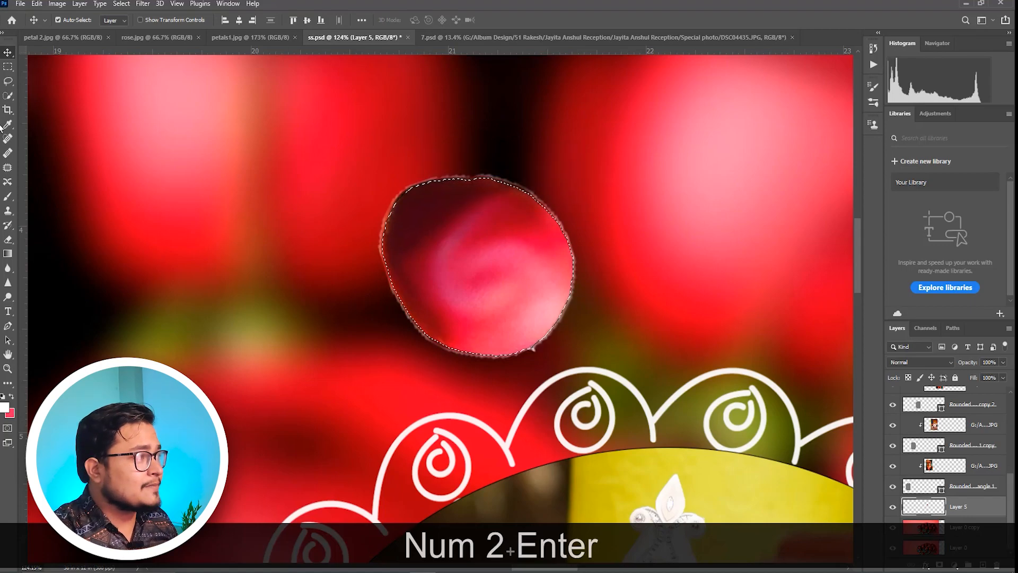
Step: Invert the selection, delete the light fringe around the petal and deselect
left_click(8, 81)
right_click(462, 232)
left_click(501, 253)
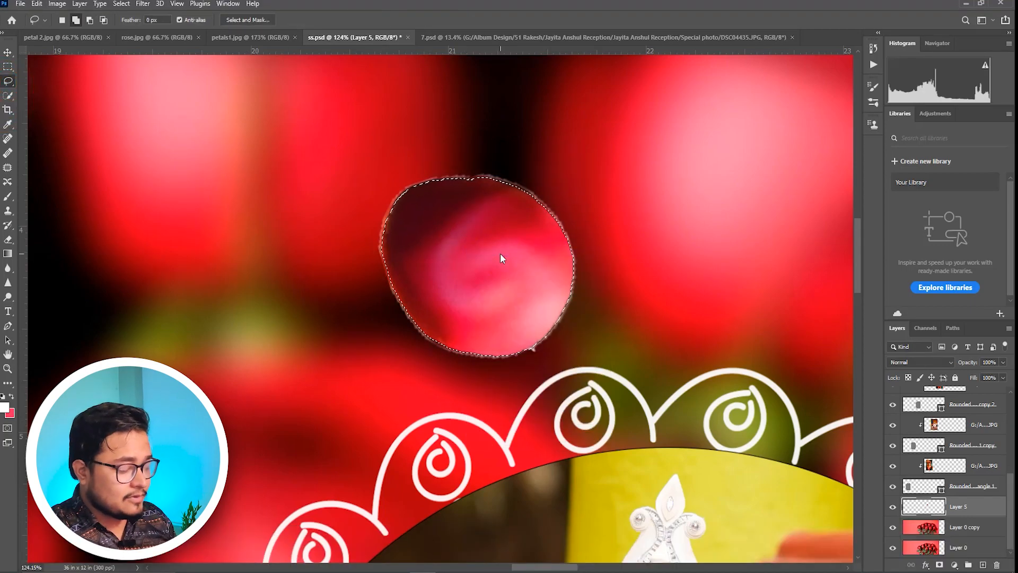
key("Delete")
key("ctrl+d")
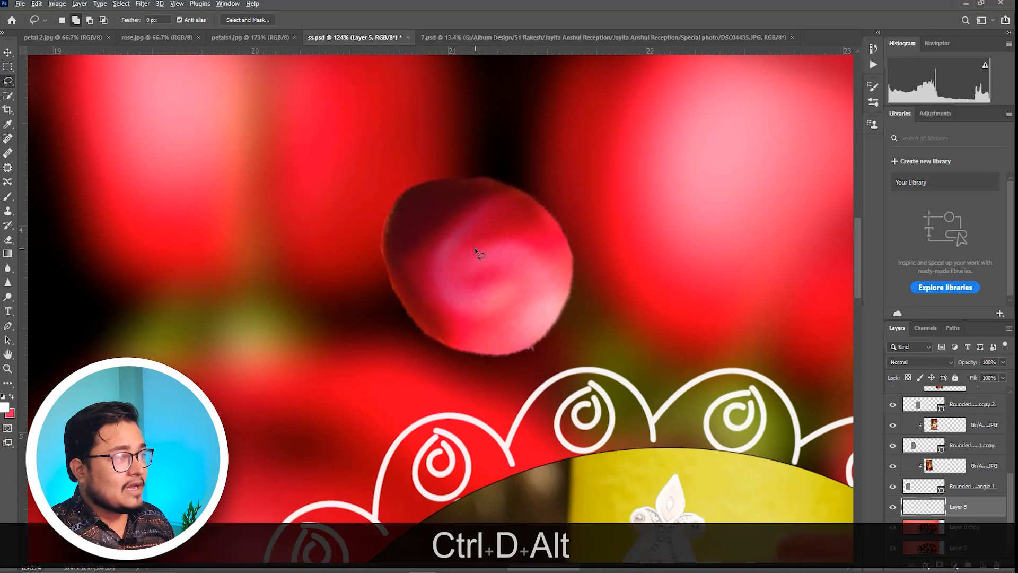
Step: Drop the old selection in petals1.jpg and select the two-part petal near the image's upper-left corner with the Quick Selection tool
scroll(475, 247, "down", 5)
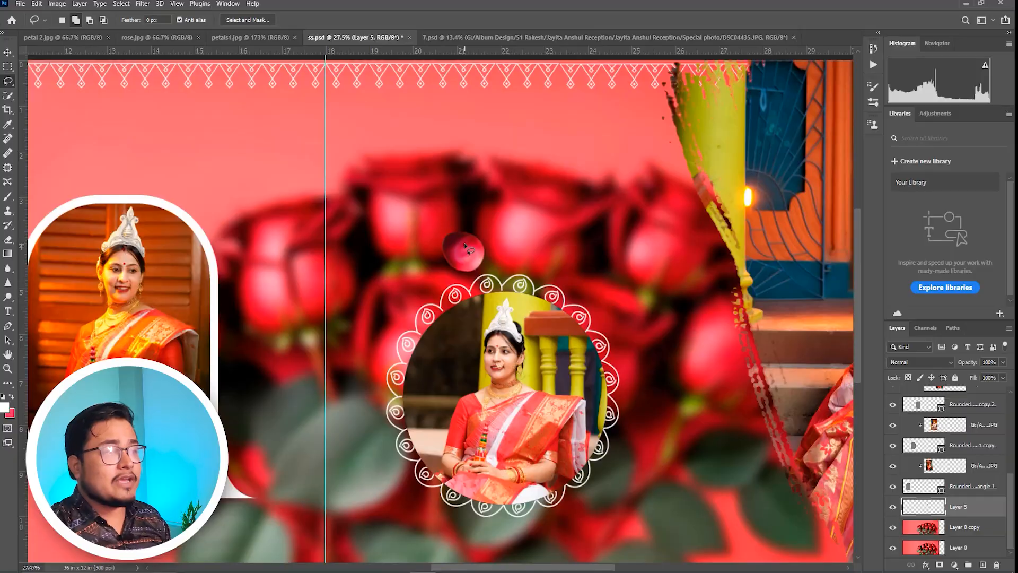
left_click(257, 39)
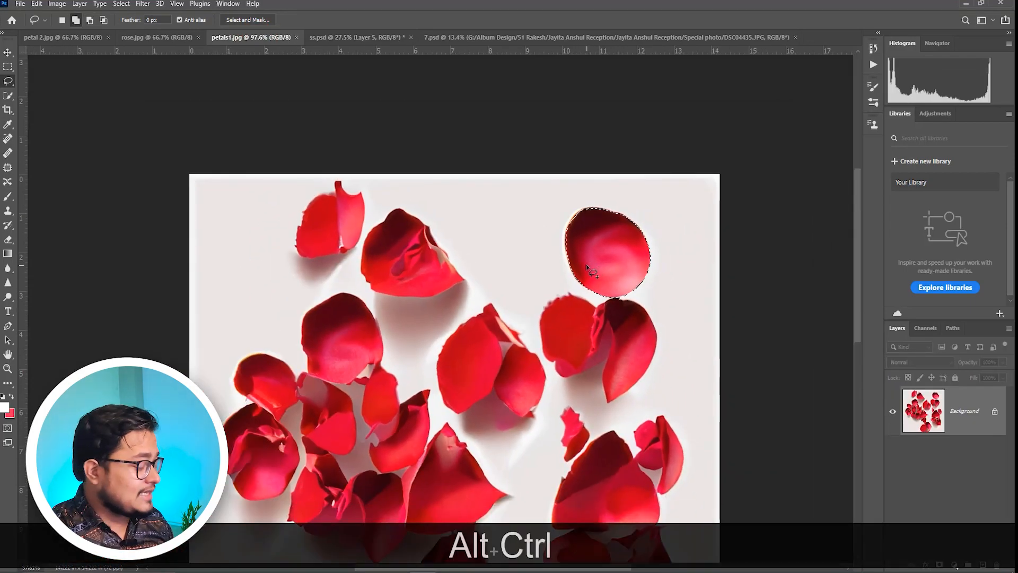
key("ctrl+d")
scroll(388, 387, "up", 4)
left_click_drag(332, 194, 362, 301)
scroll(362, 301, "up", 4)
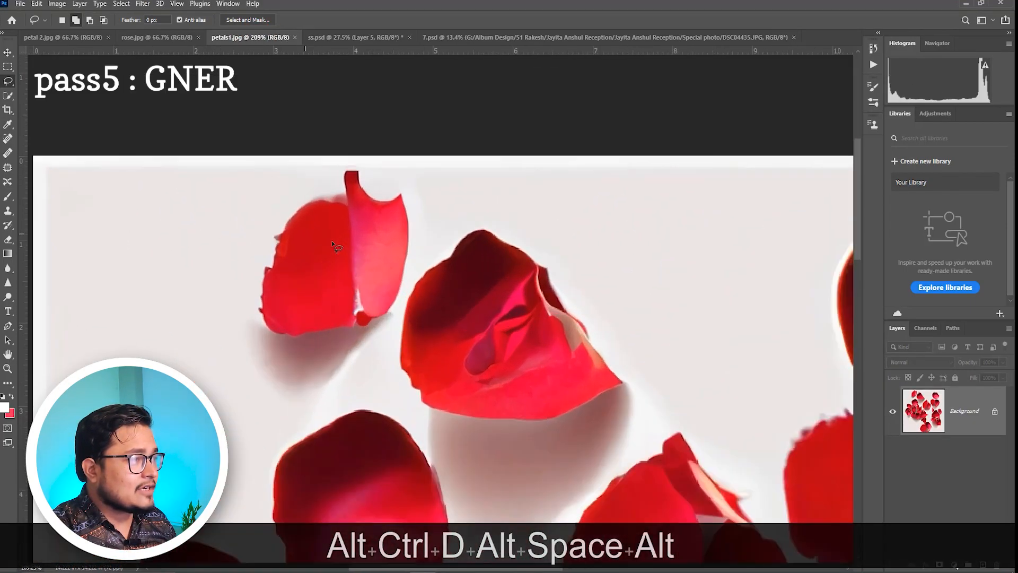
left_click(7, 97)
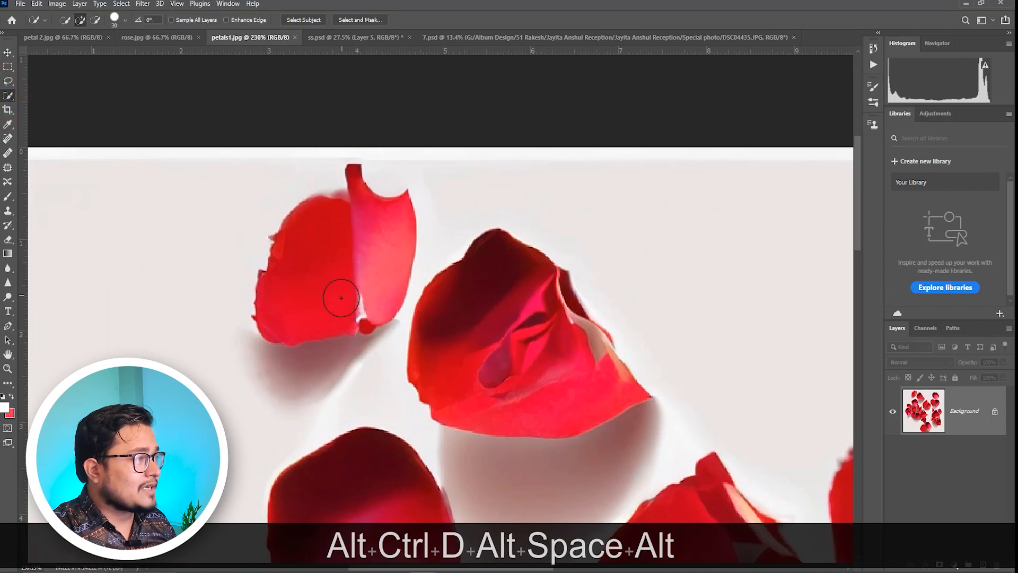
mouse_move(284, 303)
left_mouse_down()
mouse_move(307, 255)
mouse_move(325, 243)
mouse_move(358, 246)
left_mouse_up()
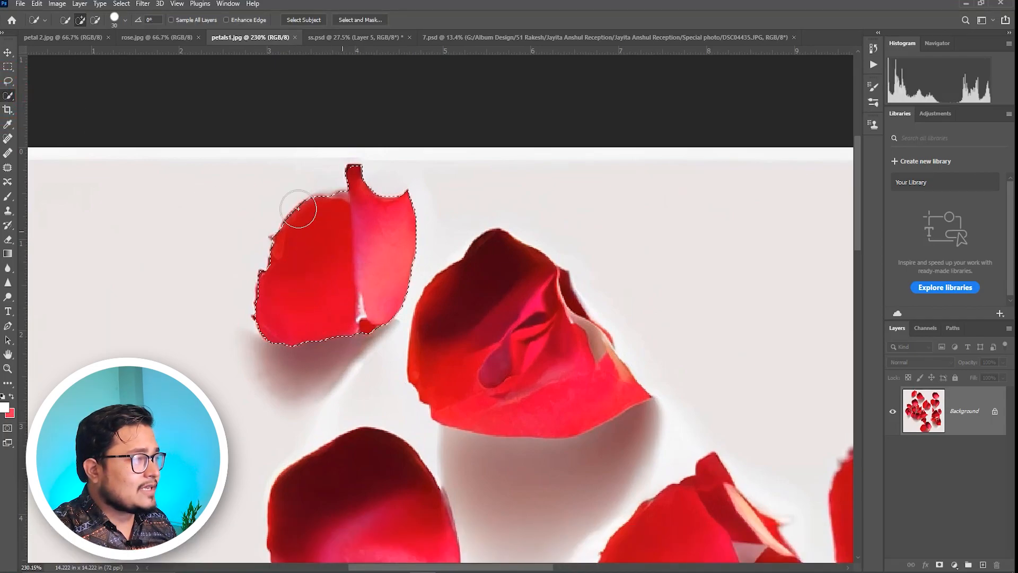
Step: Move the selected two-part petal into ss.psd, accept the color profile conversion and place it just above the mandala circle
left_click(8, 52)
mouse_move(344, 209)
left_mouse_down()
mouse_move(358, 38)
mouse_move(502, 269)
mouse_move(537, 241)
left_mouse_up()
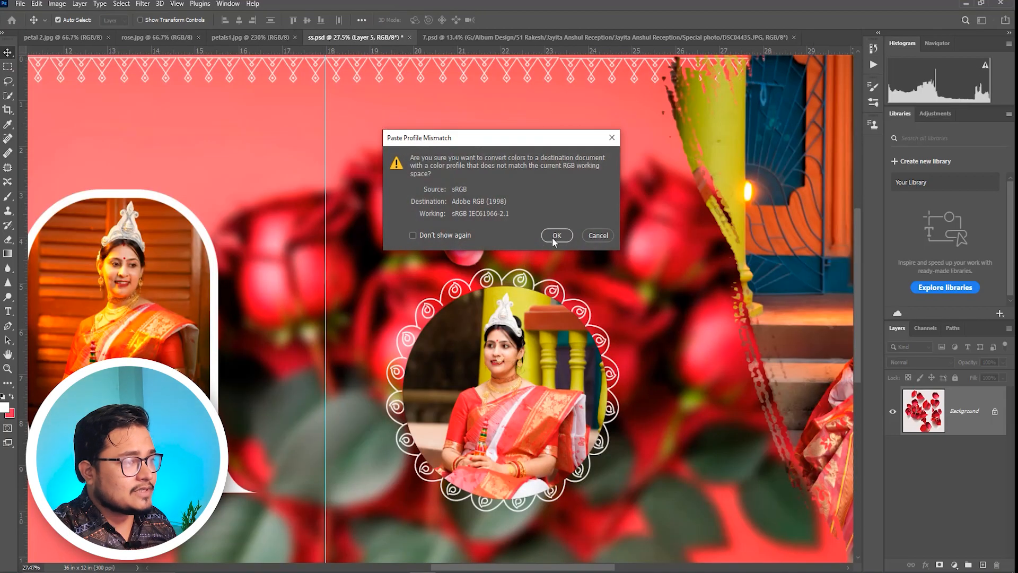
left_click(553, 234)
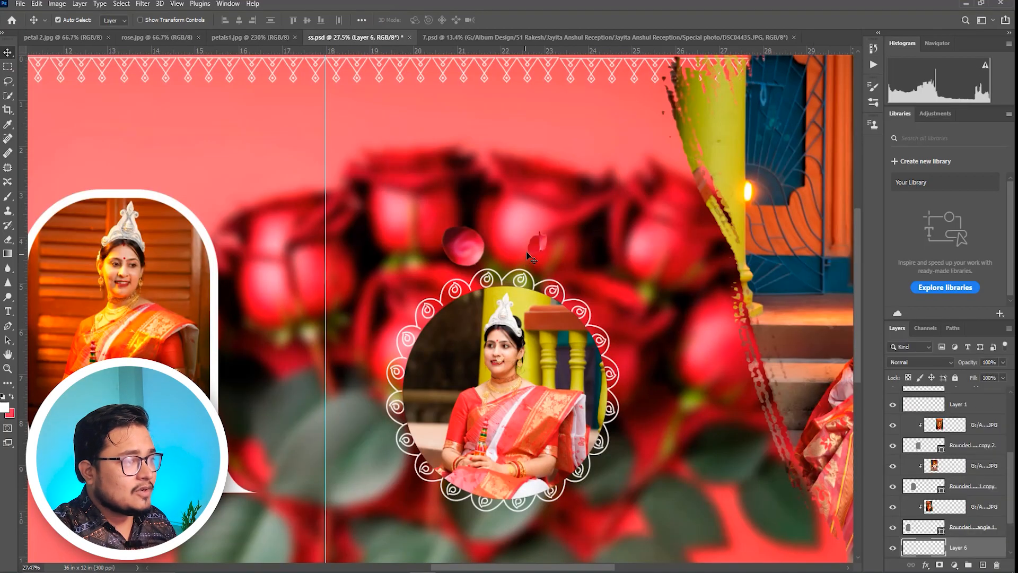
scroll(741, 338, "down", 3)
scroll(720, 347, "up", 1)
left_click_drag(734, 278, 475, 231)
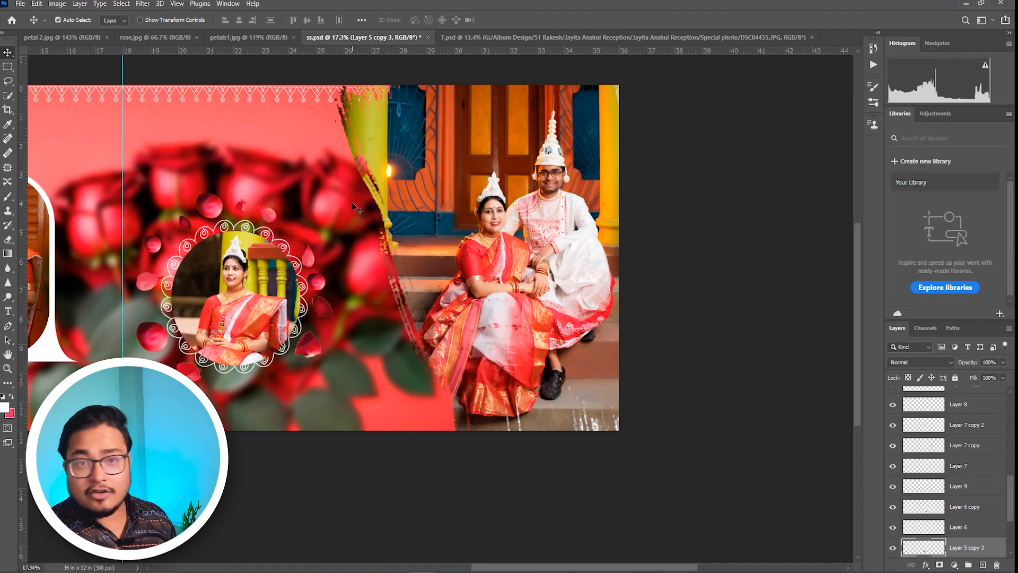
Step: Duplicate Layer 3, the brush-edged shape that clips the large couple photo
left_click(496, 206)
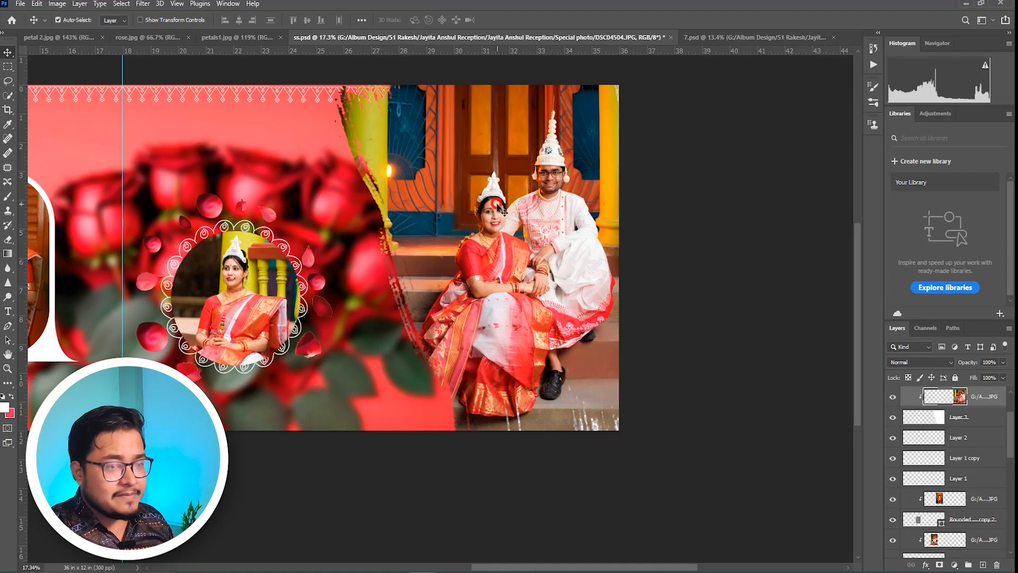
left_click(964, 418)
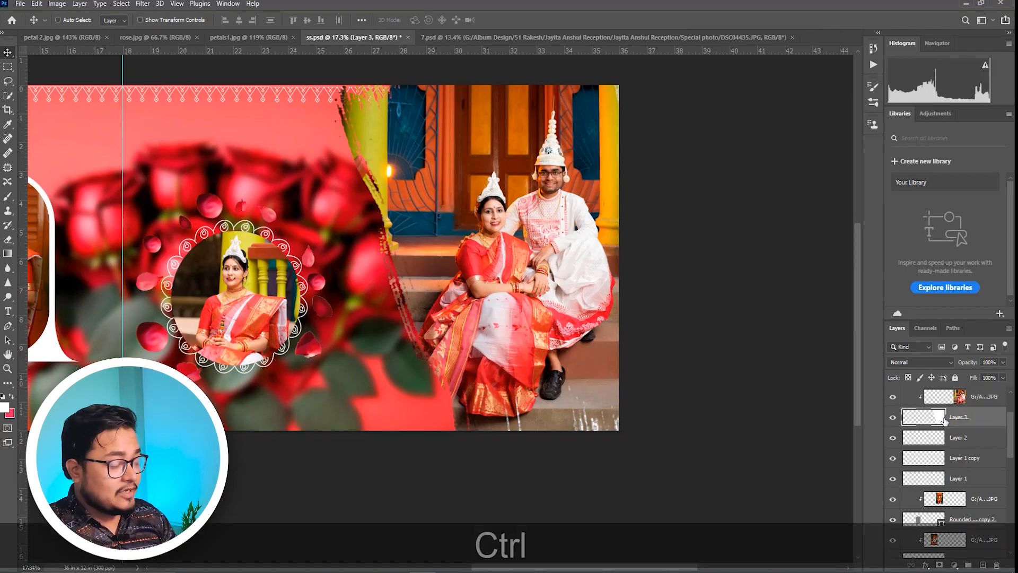
key("ctrl+j")
left_click(894, 440)
left_click(893, 421)
left_click(894, 420)
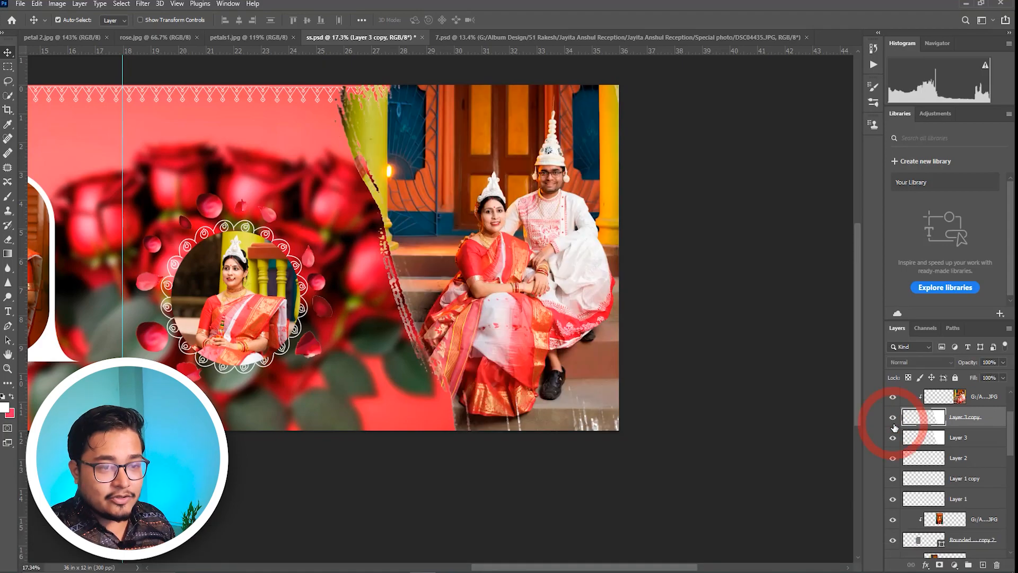
Step: Shift the original Layer 3 slightly left so its white brush edge shows beside the couple photo
left_click(940, 442)
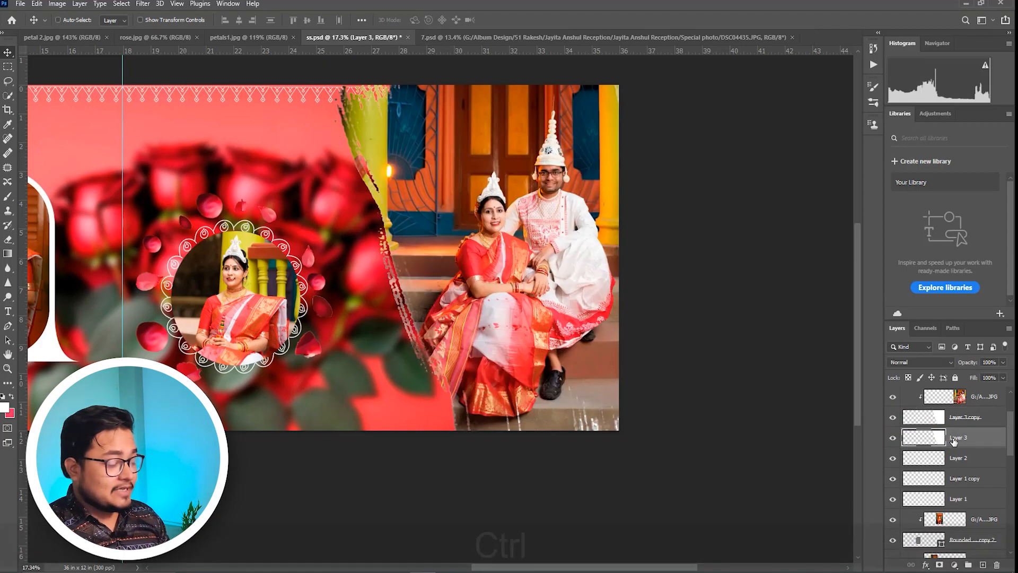
key("ctrl+t")
left_click_drag(659, 321, 652, 322)
key("Return")
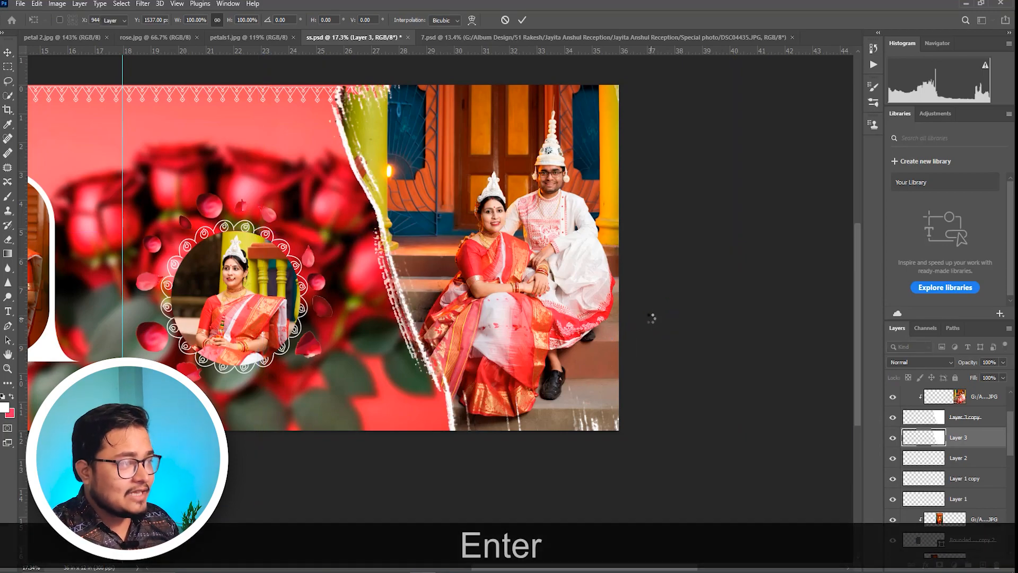
scroll(691, 350, "down", 2)
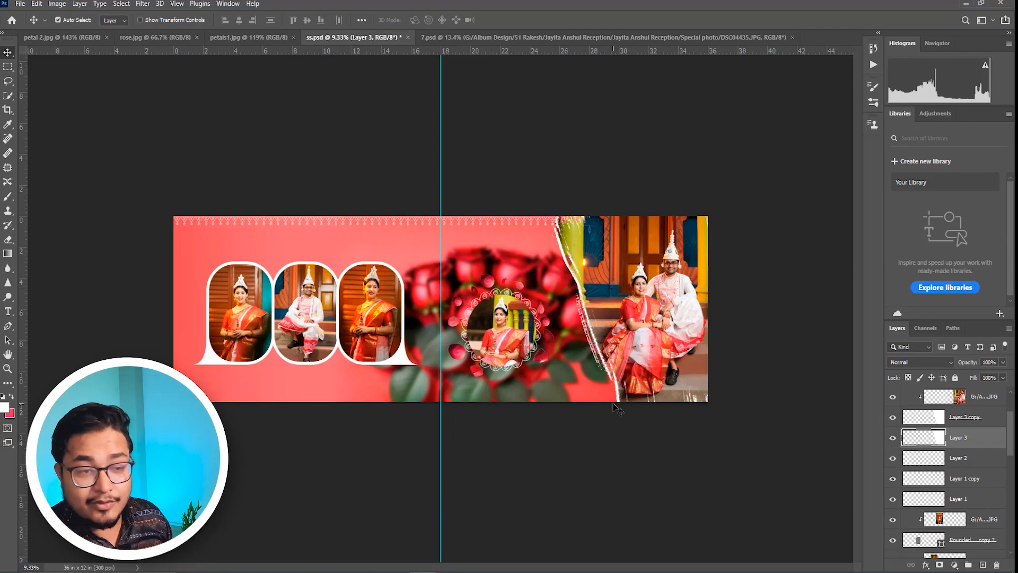
scroll(615, 408, "up", 1)
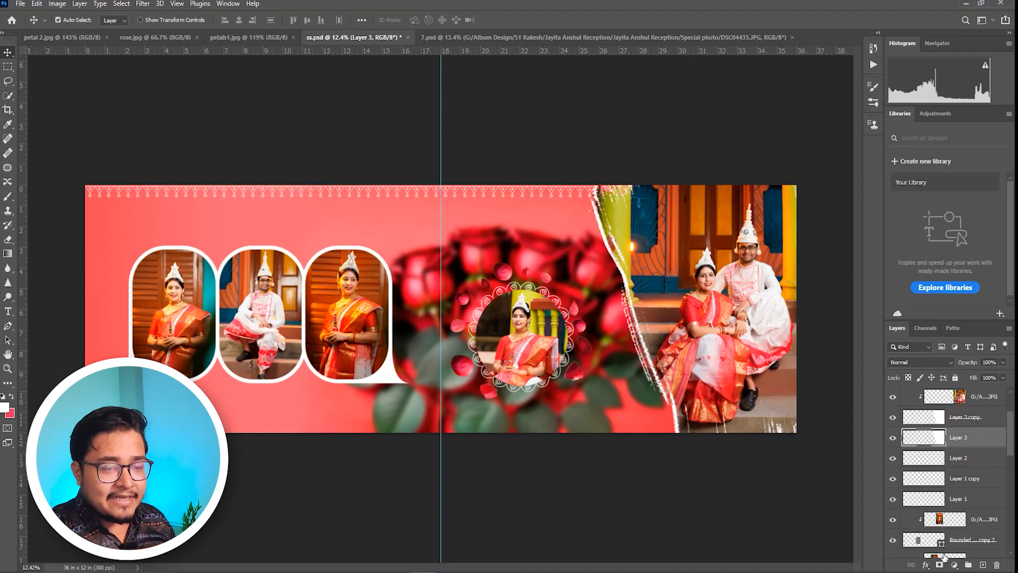
Step: Add a Color Overlay effect to Layer 3, try red and settle on white as the overlay color
left_click(925, 565)
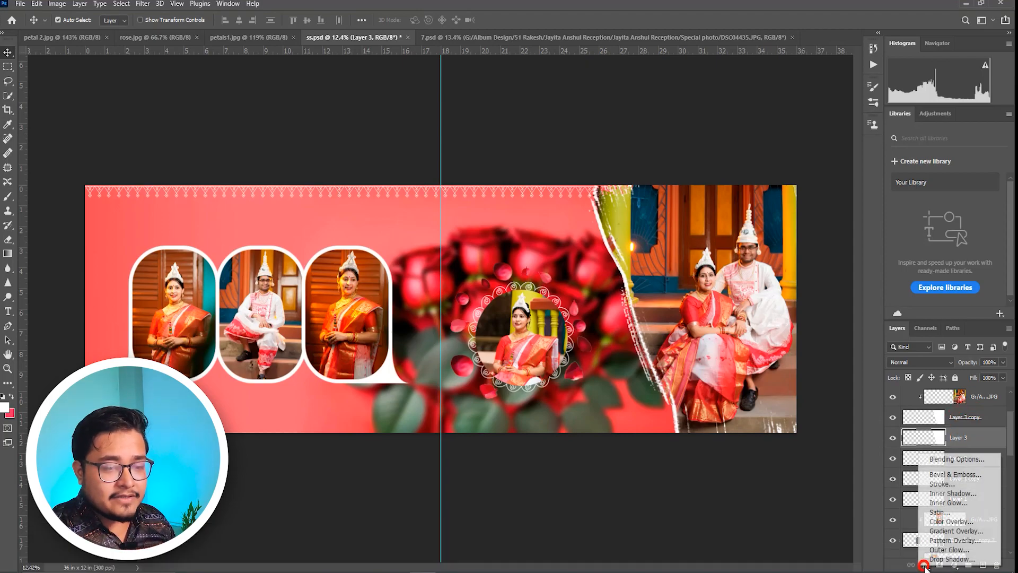
left_click(955, 522)
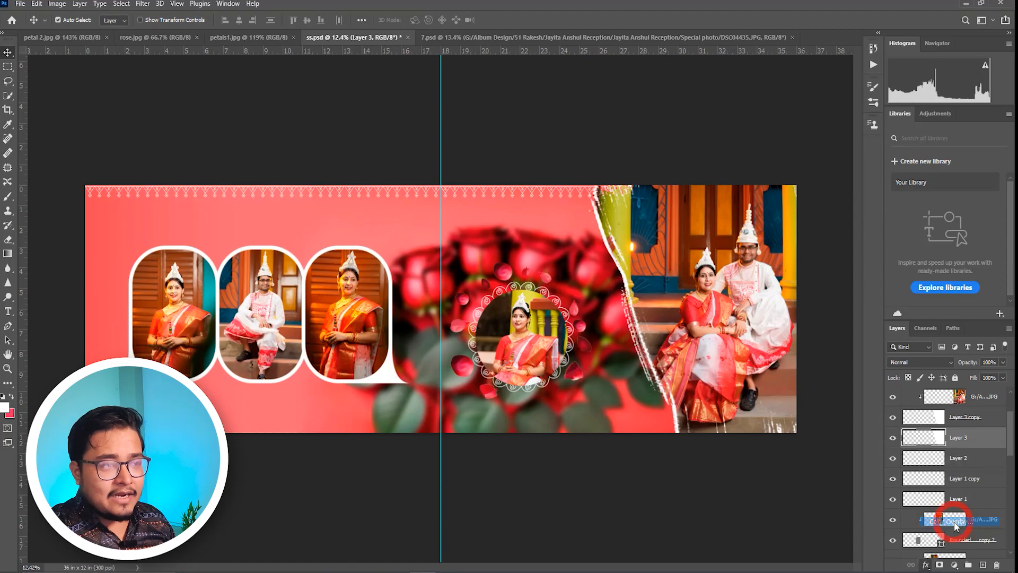
left_click_drag(710, 301, 244, 235)
left_click(252, 275)
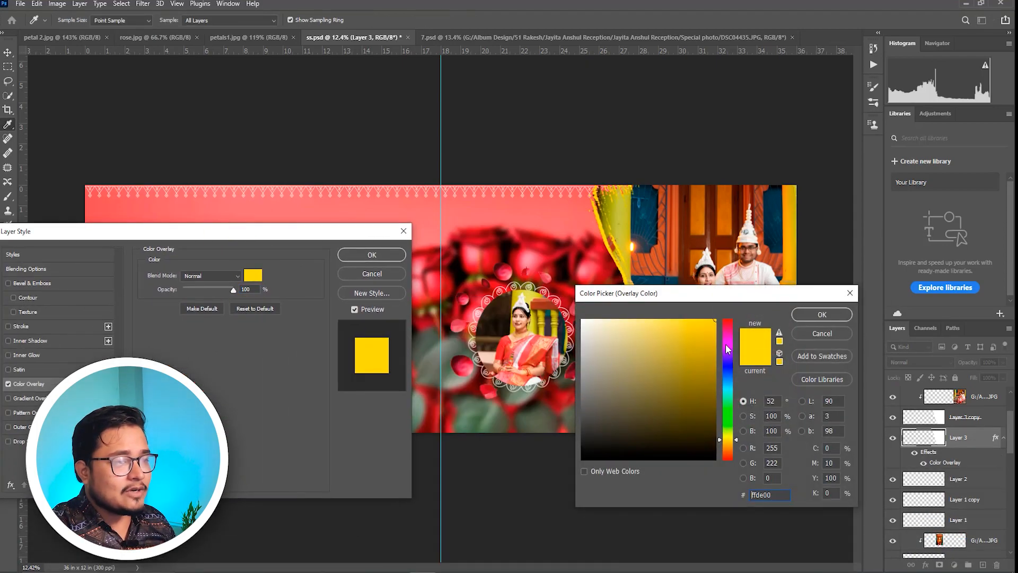
left_click(728, 320)
left_click_drag(705, 299, 558, 395)
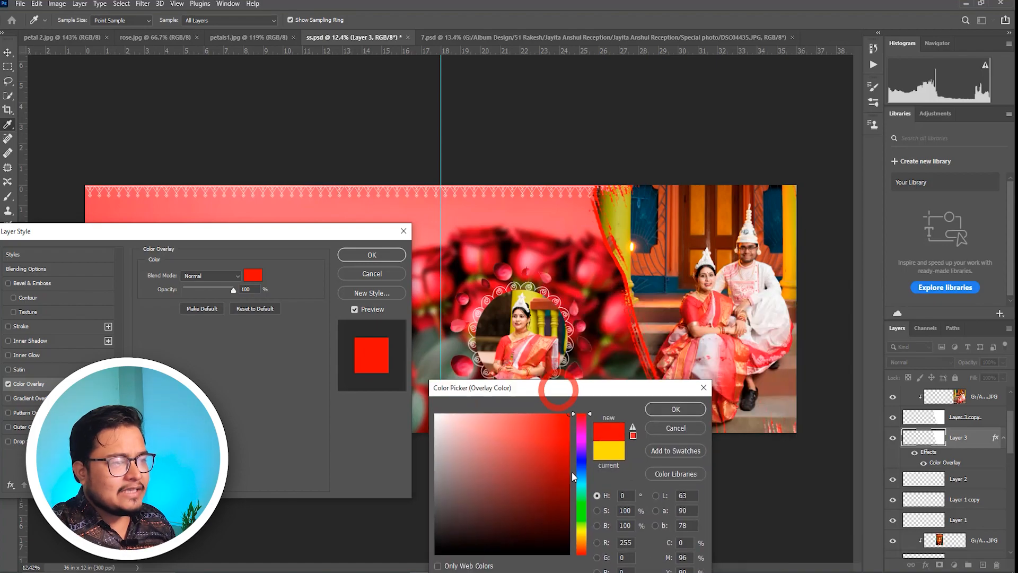
left_click(581, 480)
left_click_drag(543, 450, 388, 388)
left_click(679, 410)
left_click(373, 256)
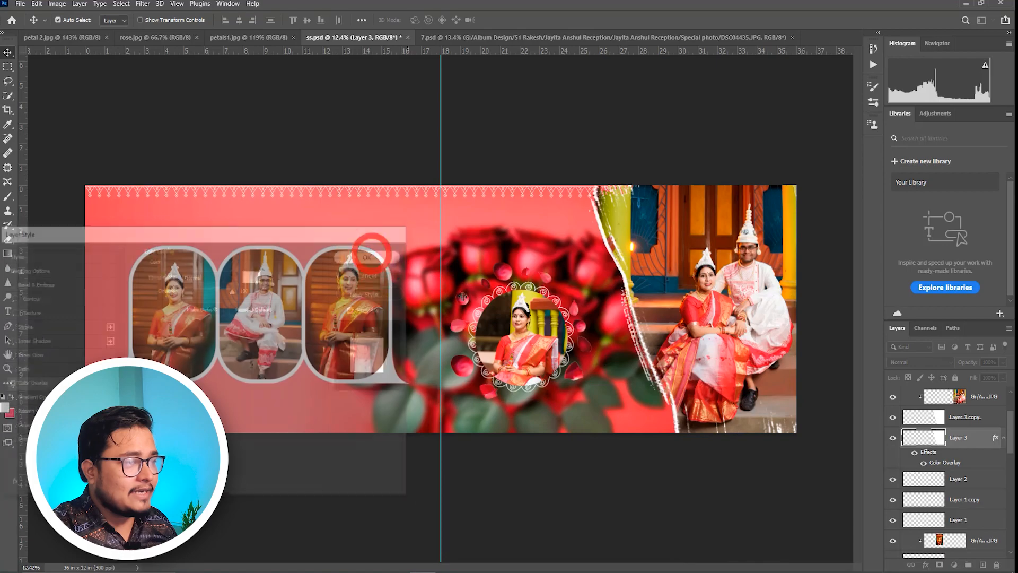
Step: Add a new layer at the top of the layer stack and stamp a white mandala on it with the 1600 px brush
scroll(399, 442, "up", 4)
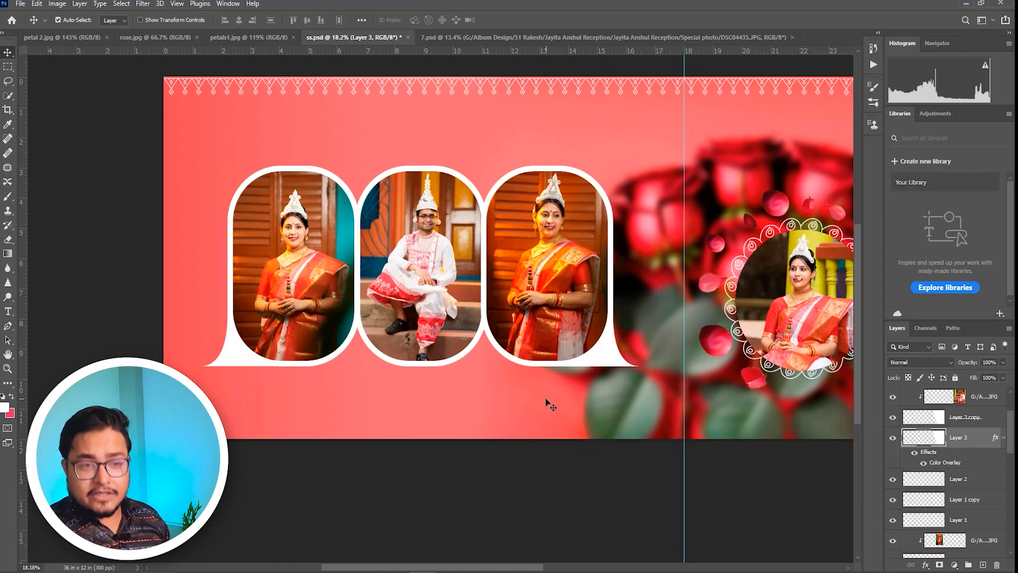
scroll(1008, 414, "up", 2)
left_click(985, 398)
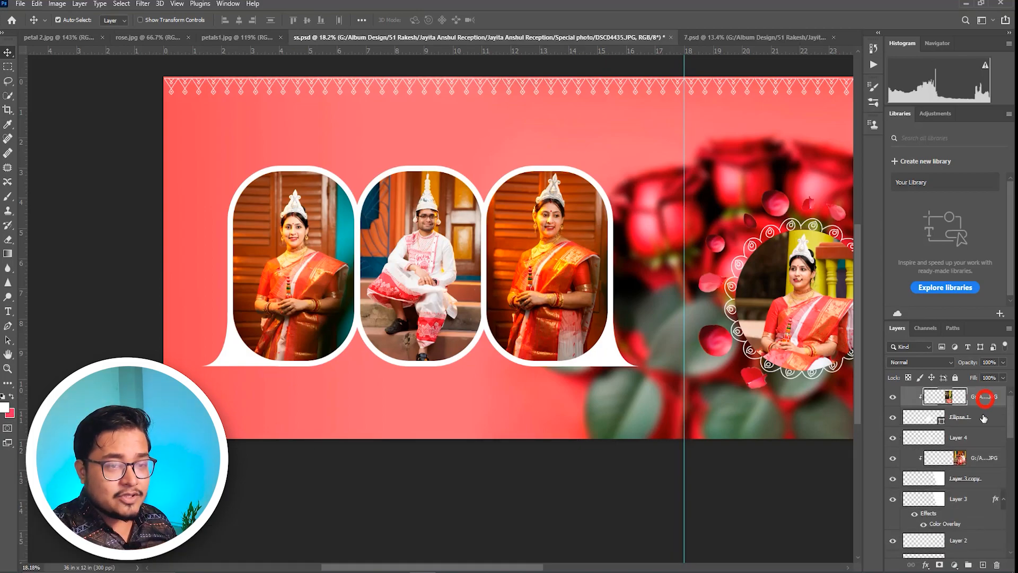
left_click(982, 566)
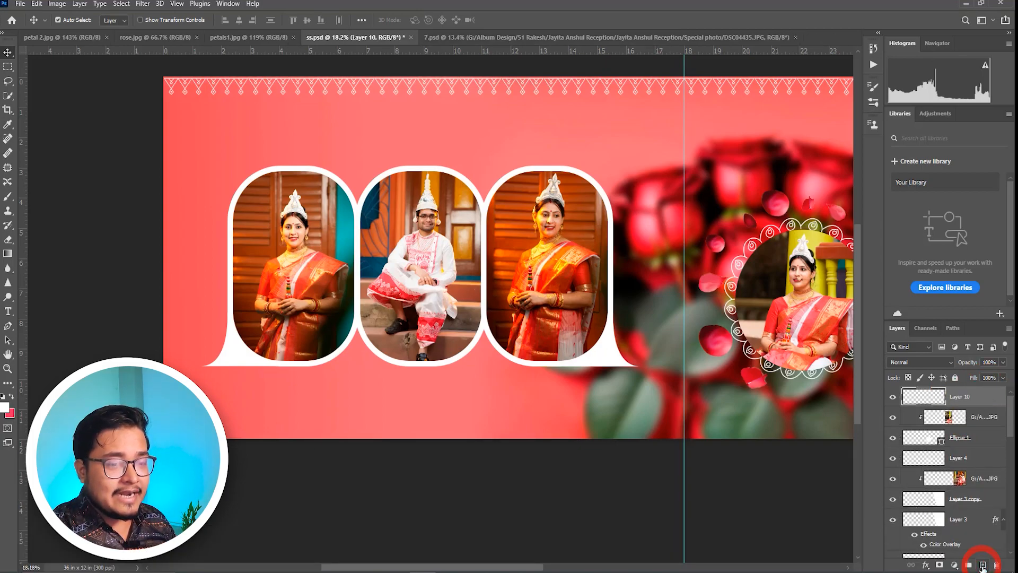
left_click(8, 197)
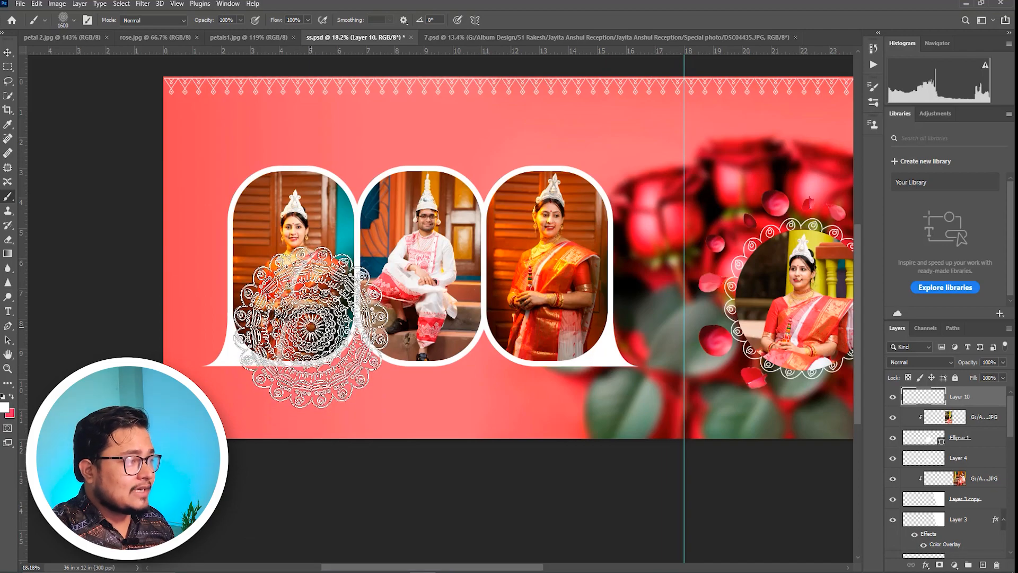
left_click(268, 468)
Step: Position the mandala below the first framed photo so that its lower half runs off the spread's bottom edge
key("ctrl+t")
left_click_drag(260, 458, 248, 439)
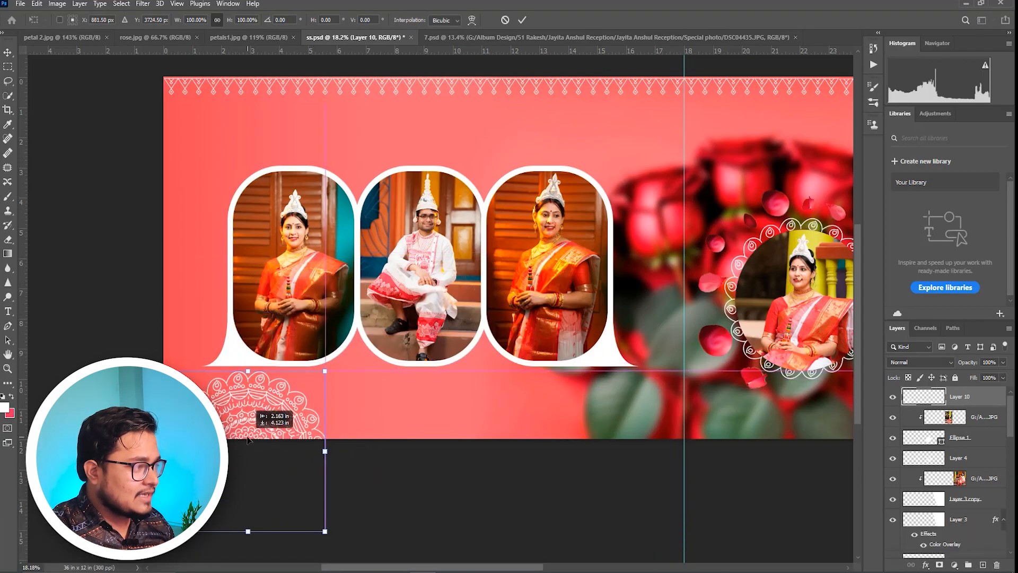
key("Return")
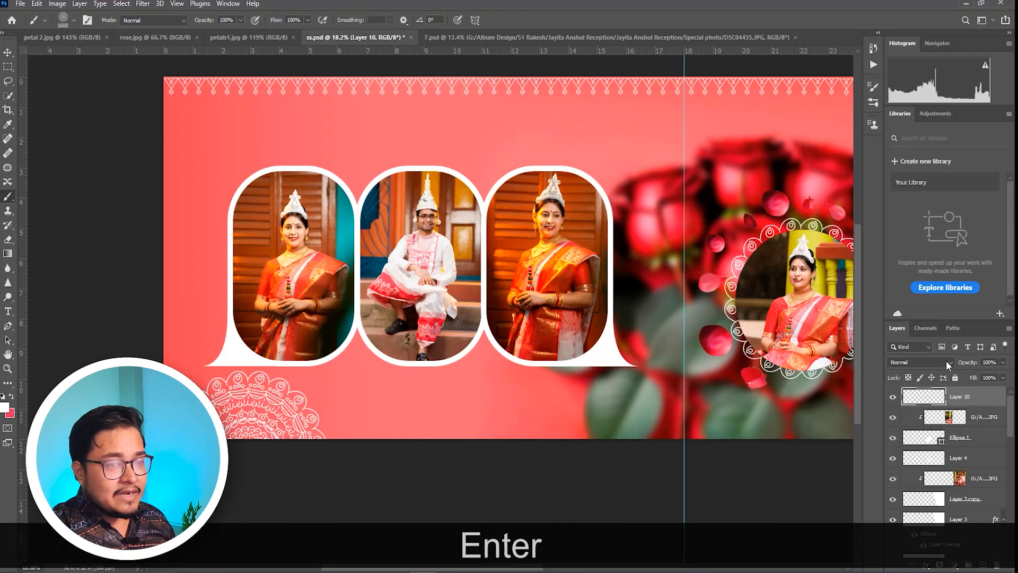
Step: Move the mandala layer directly above Layer 0 copy and set it to Overlay blending at 61% opacity
left_click(948, 363)
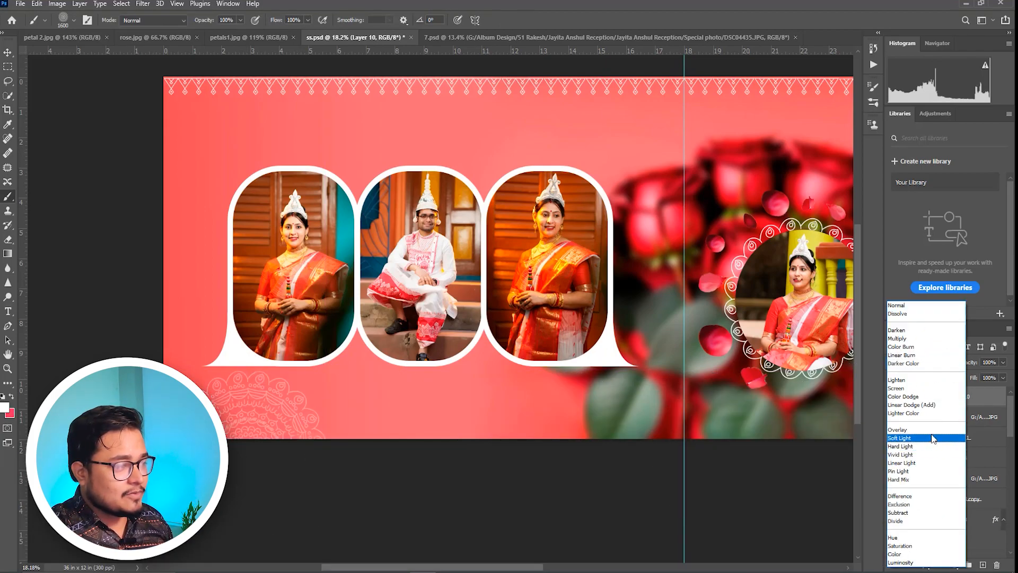
left_click(769, 485)
left_click_drag(980, 405, 958, 521)
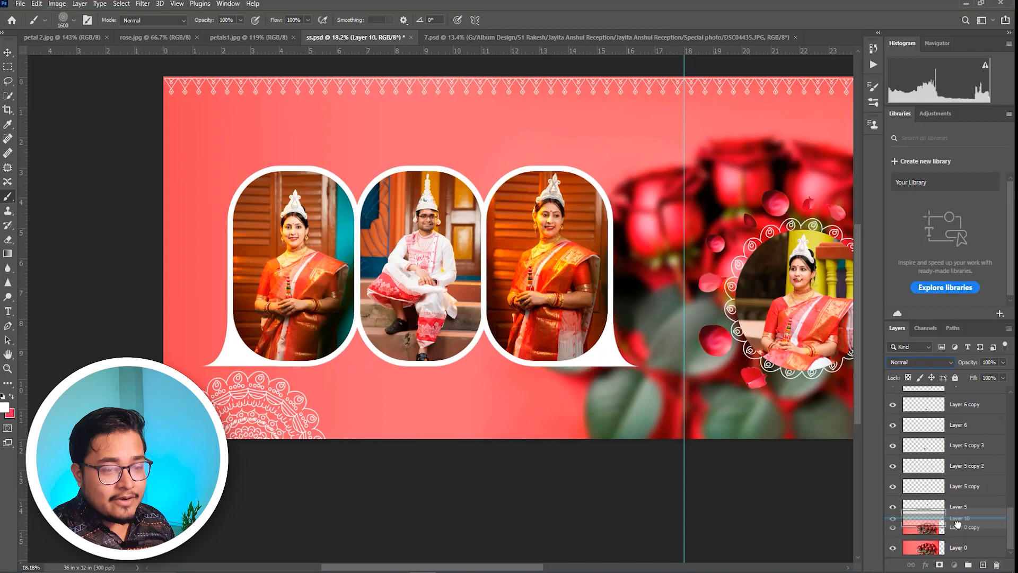
left_click(948, 364)
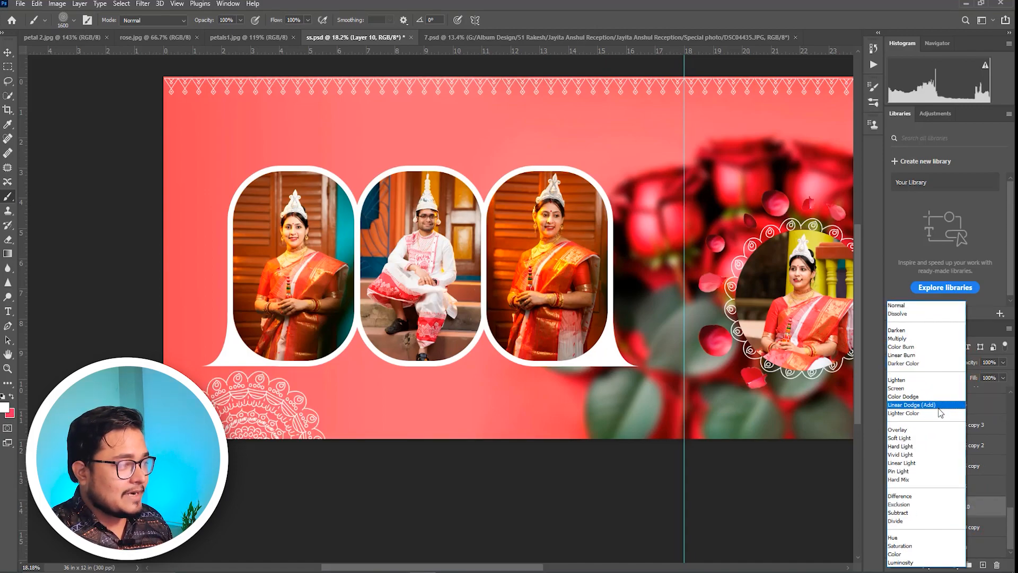
left_click(939, 429)
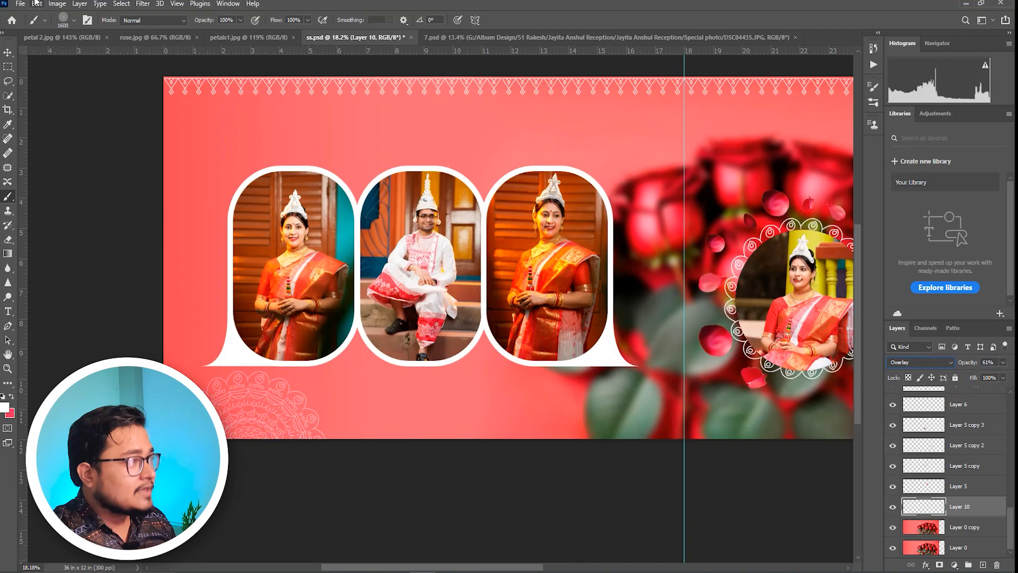
Step: Duplicate the mandala layer and place the copy edge to edge with the first mandala, below the middle framed photo
left_click(8, 52)
key("ctrl+j")
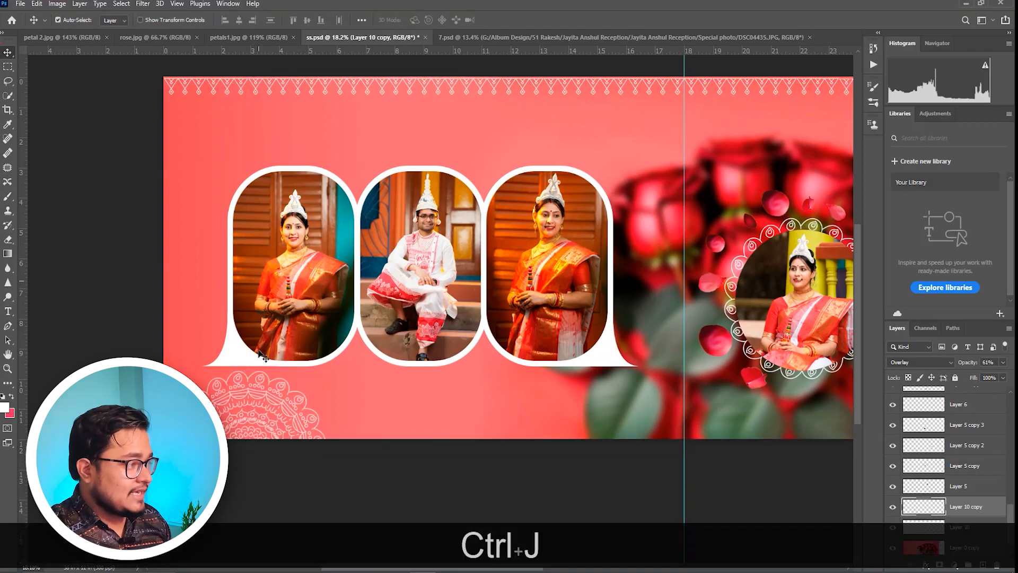
key("ctrl+t")
left_click_drag(235, 408, 400, 407)
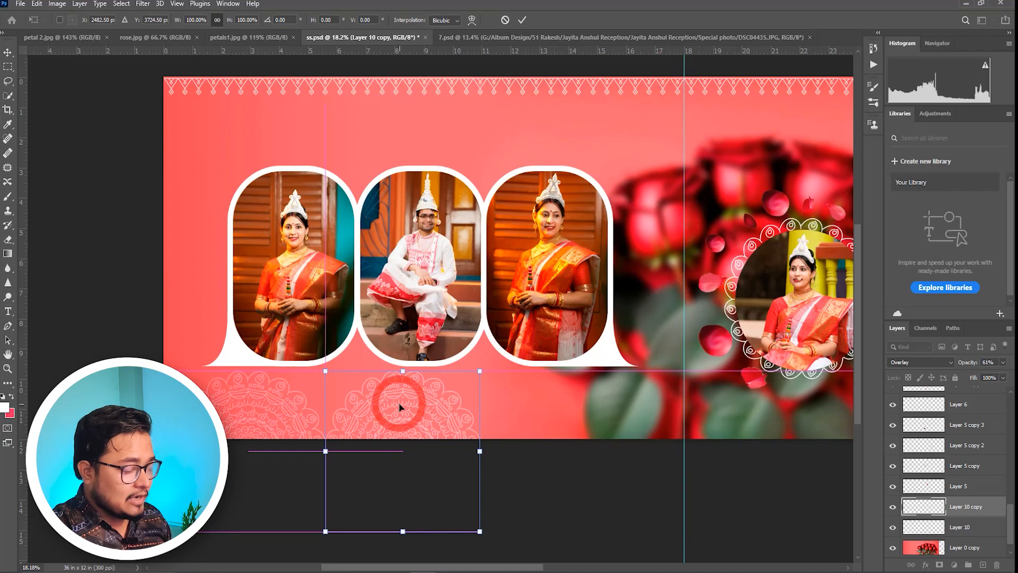
key("Return")
Step: Duplicate the mandala once more and place this third one below the third framed photo, continuing the bottom row
key("ctrl+j")
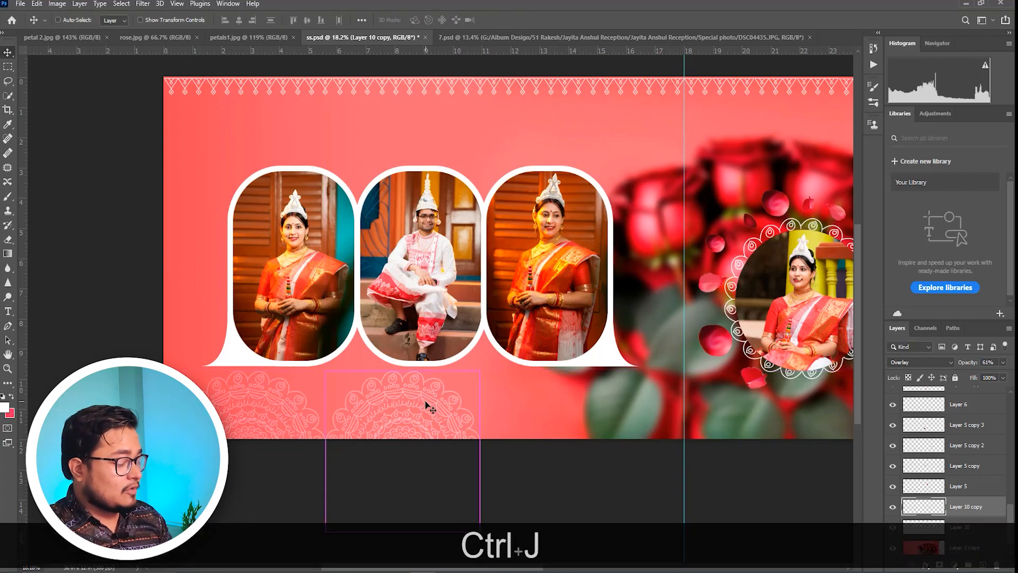
key("ctrl+t")
left_click_drag(414, 407, 553, 404)
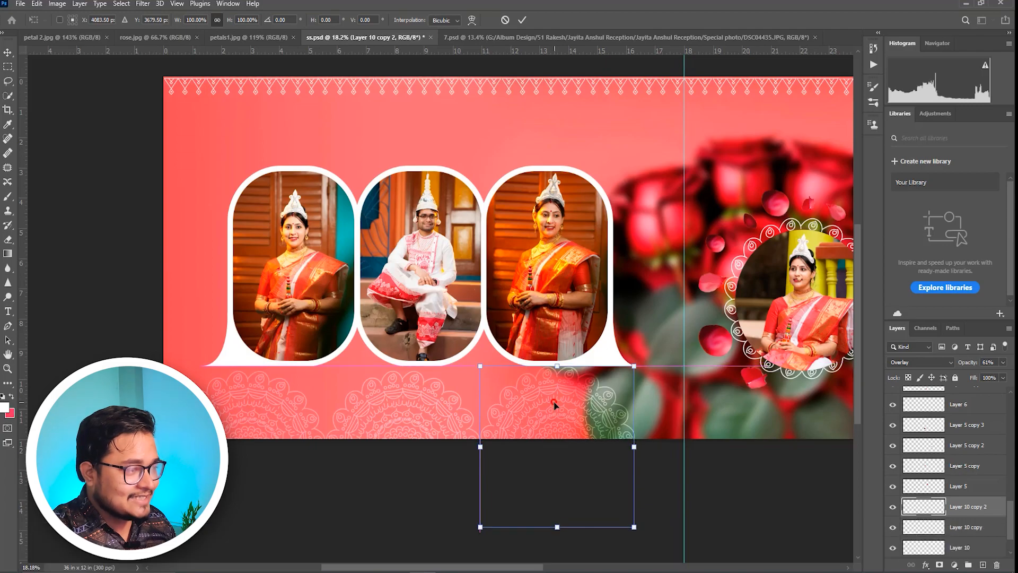
key("Return")
scroll(549, 383, "down", 2)
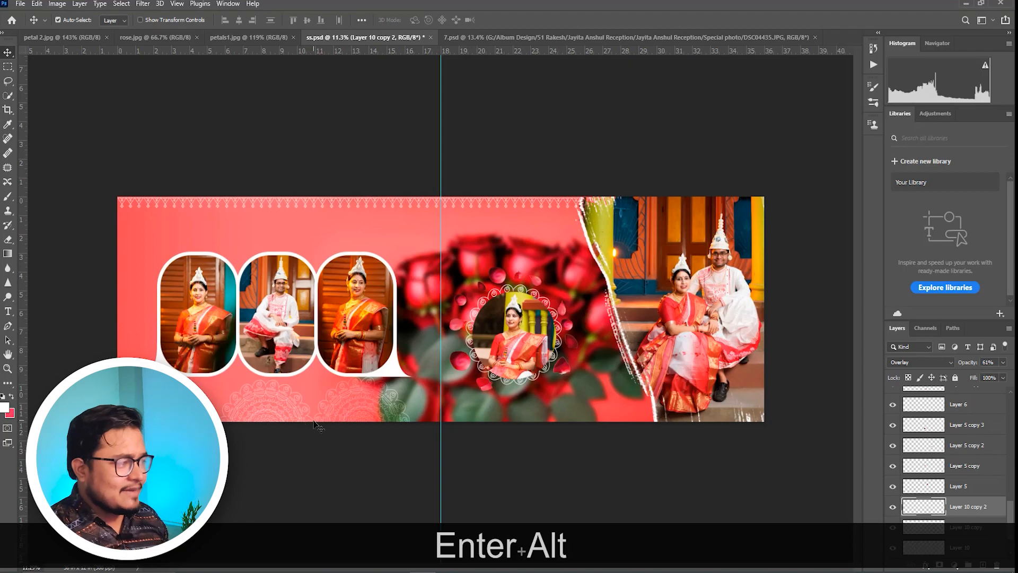
Step: Add a layer mask to the third mandala layer, Layer 10 copy 2, where it overlaps the green leaf
scroll(318, 426, "up", 3)
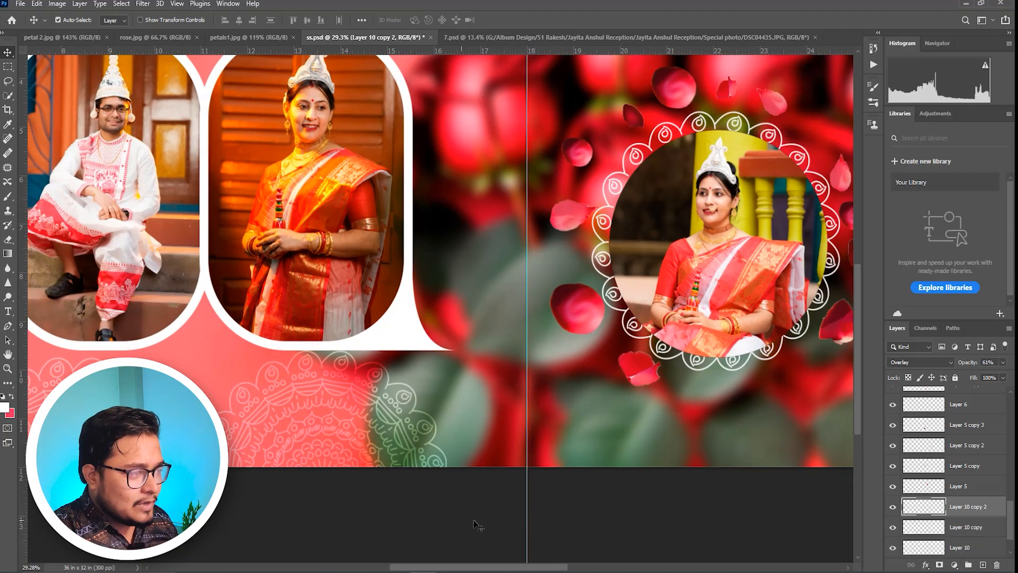
scroll(341, 461, "down", 4)
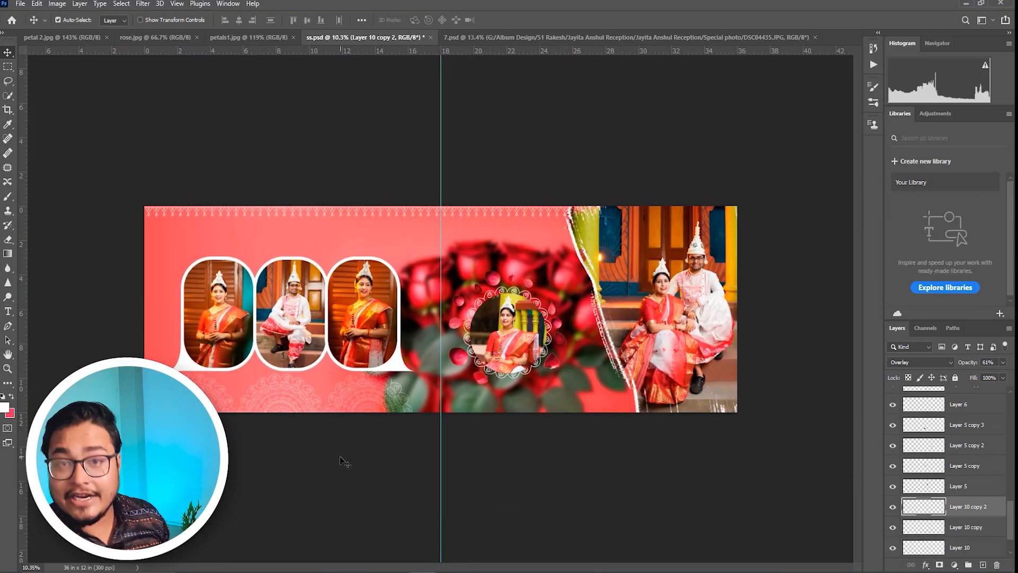
scroll(359, 432, "up", 5)
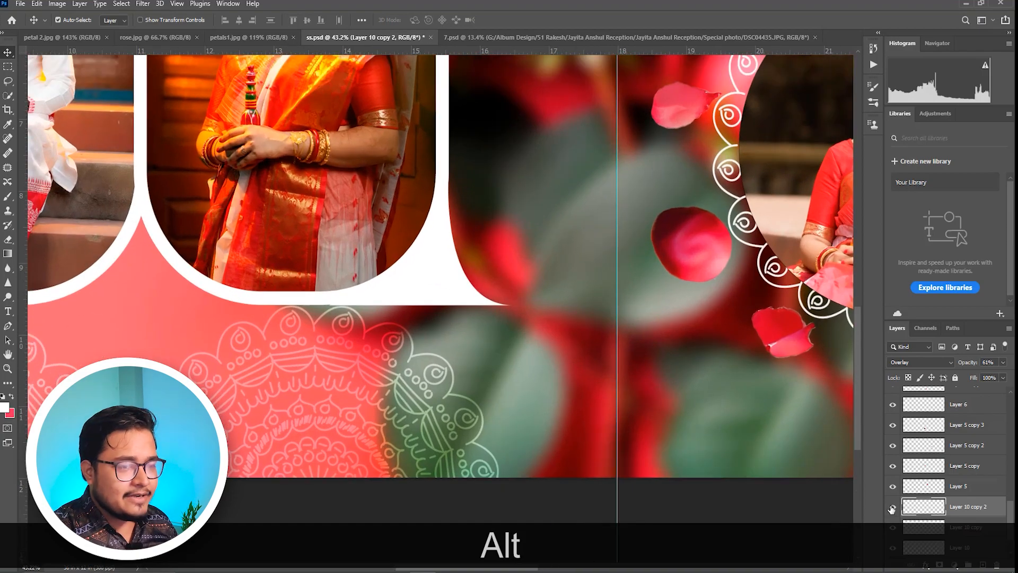
left_click(895, 508)
left_click(894, 507)
left_click_drag(441, 409, 403, 280)
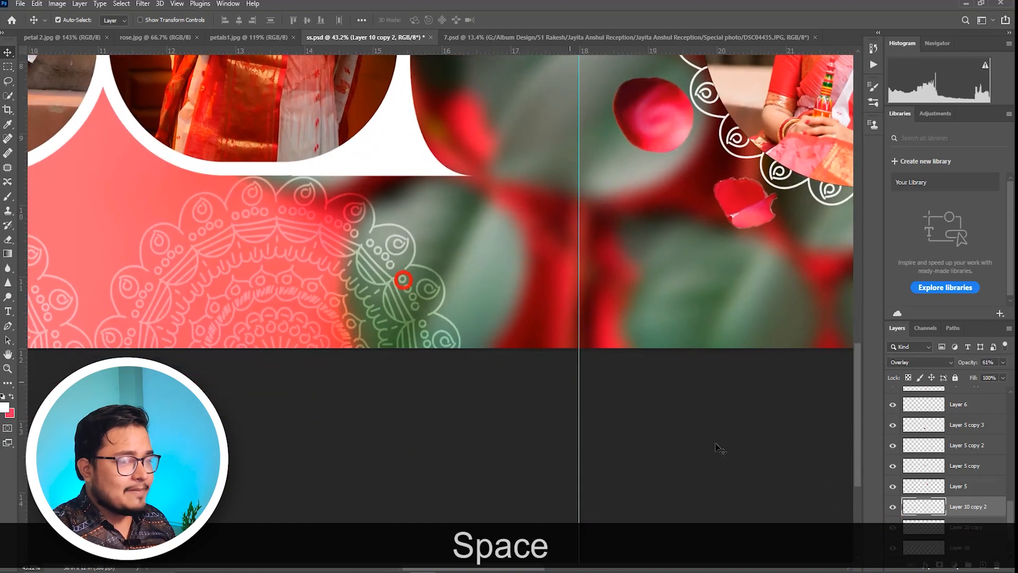
left_click(942, 566)
Step: Paint black on the mask with a soft round Brush at size 250 to hide the mandala part covering the green leaf
left_click(9, 198)
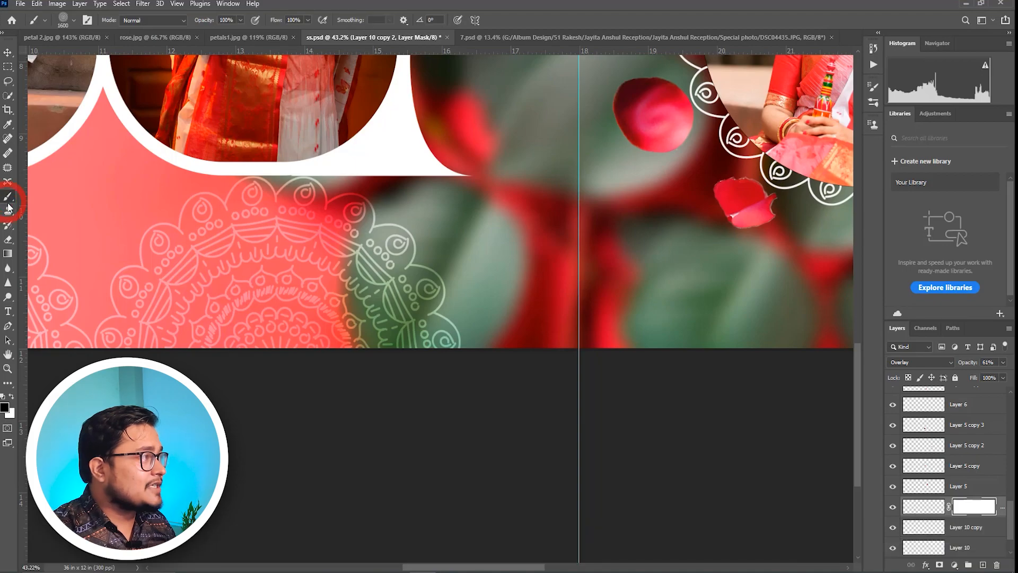
left_click(74, 25)
left_click(69, 127)
left_click(600, 3)
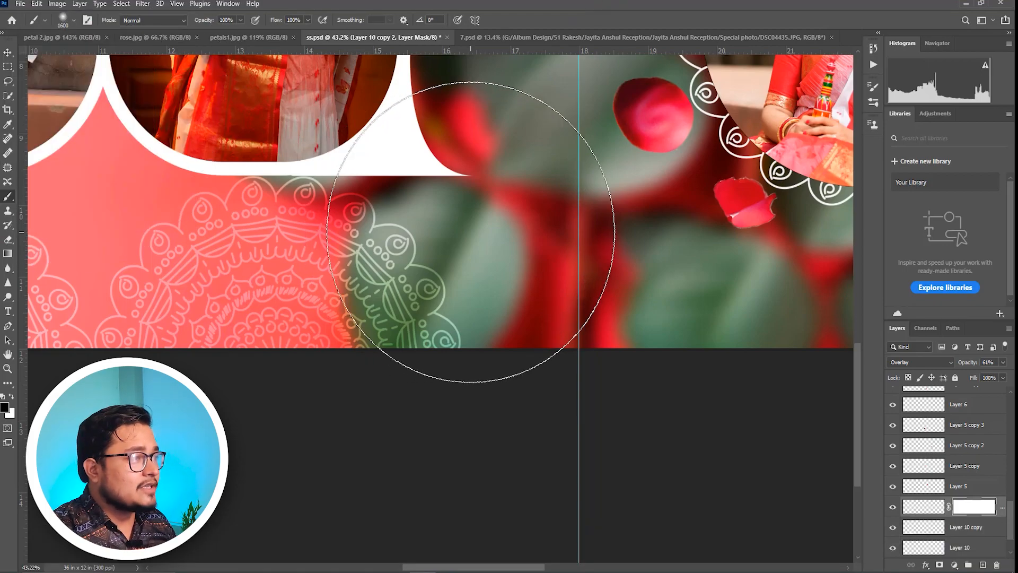
key("bracketleft")
key("bracketleft")
key("bracketleft")
key("bracketleft")
key("bracketleft")
key("bracketleft")
key("bracketleft")
key("bracketleft")
key("bracketleft")
key("bracketleft")
key("bracketleft")
key("bracketleft")
key("bracketleft")
key("bracketleft")
mouse_move(445, 353)
left_mouse_down()
mouse_move(423, 258)
mouse_move(389, 259)
mouse_move(374, 360)
mouse_move(367, 287)
mouse_move(385, 225)
mouse_move(369, 303)
mouse_move(374, 257)
mouse_move(404, 226)
left_mouse_up()
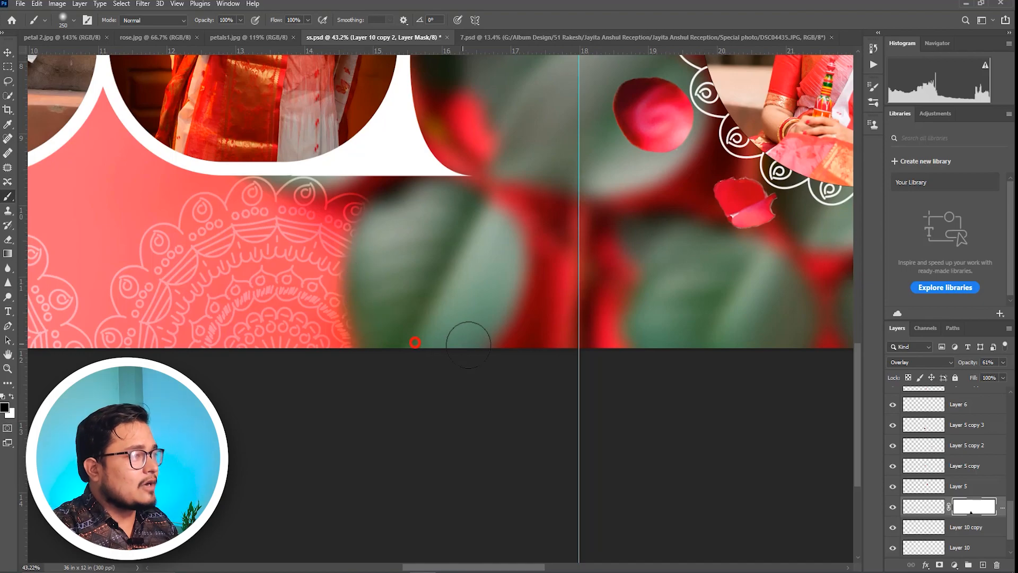
Step: Save the ss.psd album spread and check the whole layout
scroll(559, 285, "down", 5)
key("ctrl+alt+s")
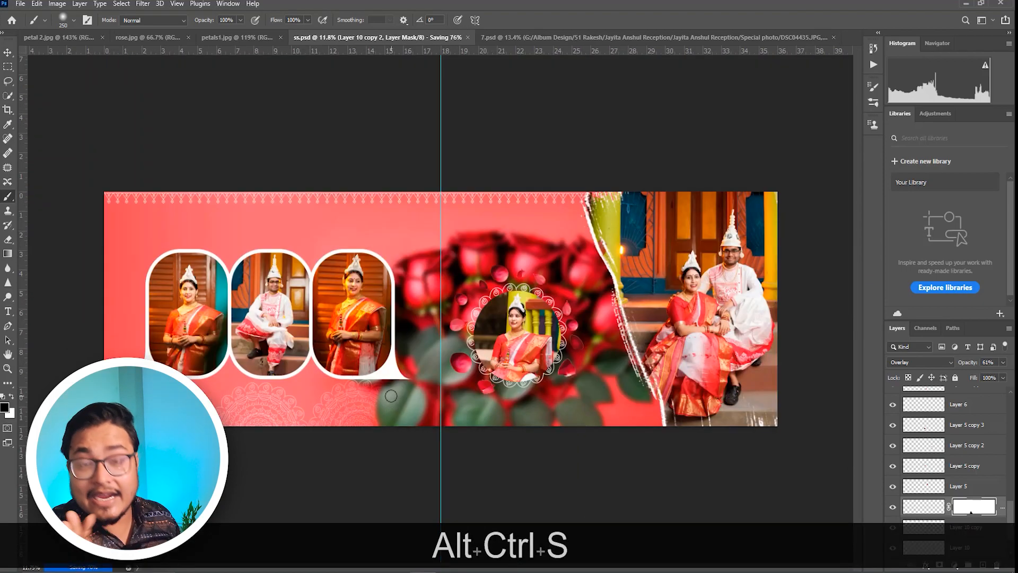
scroll(388, 391, "up", 1)
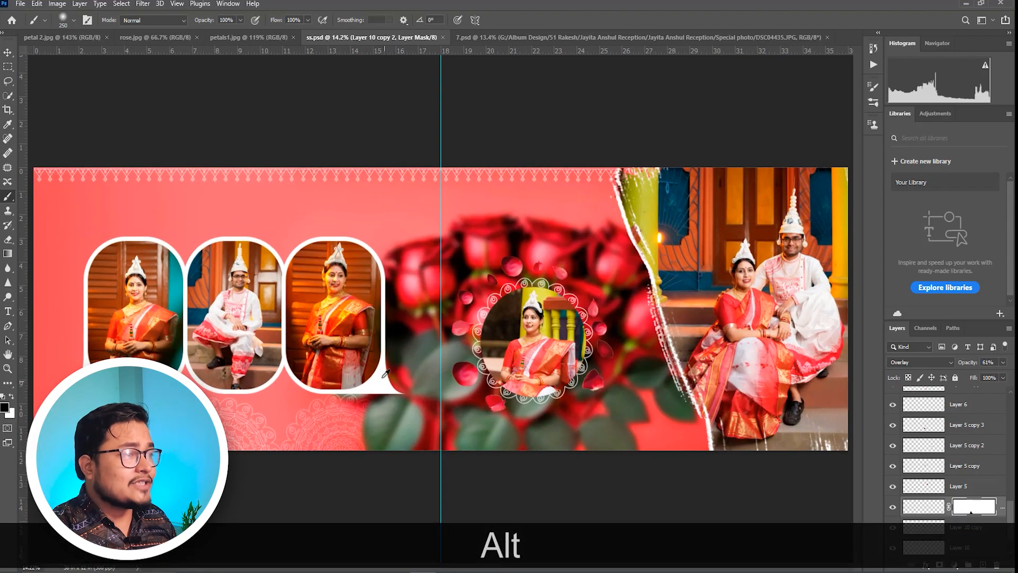